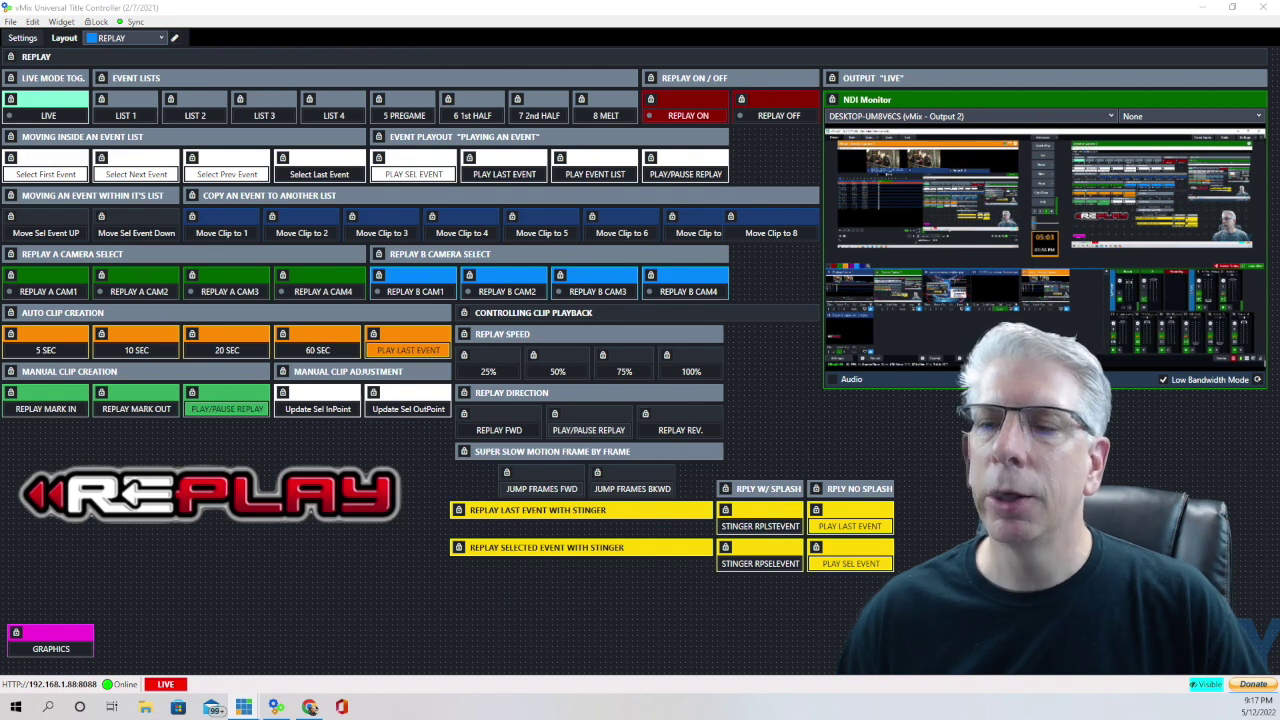
- Open the LIVE button's properties and examine its hotkeys, individual properties and script command
mouse_move(84, 101)
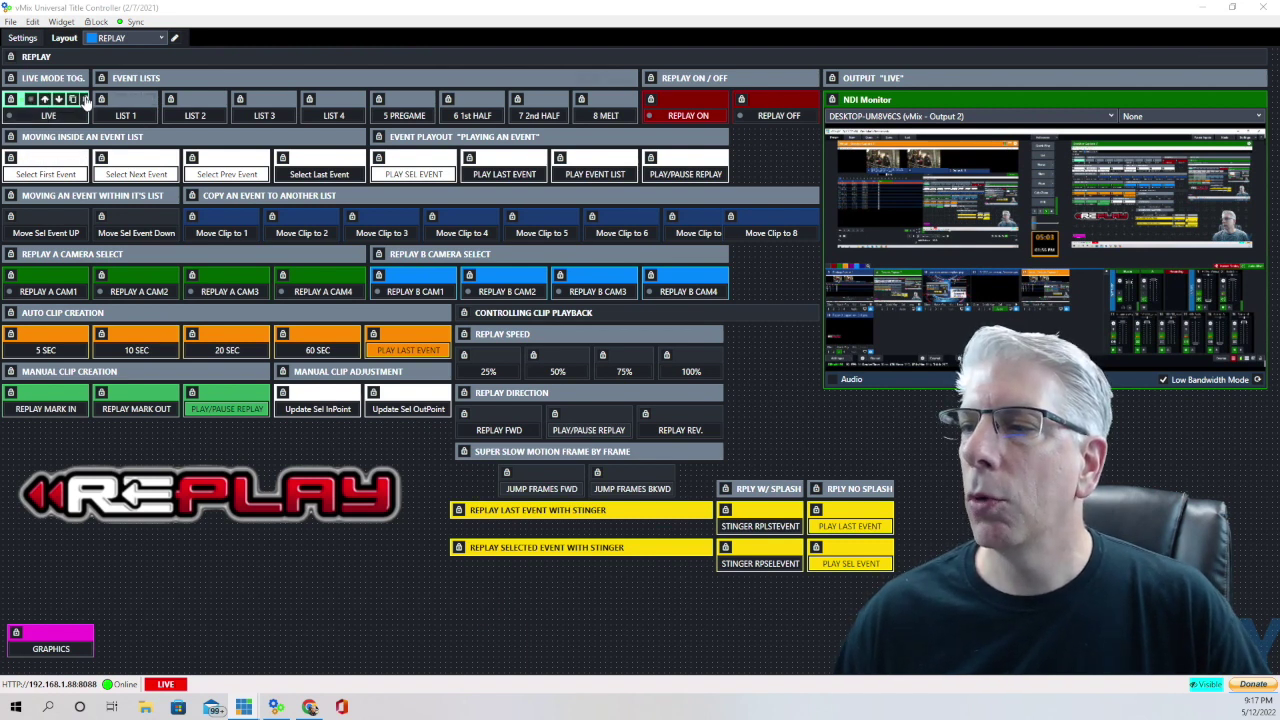
left_click(85, 100)
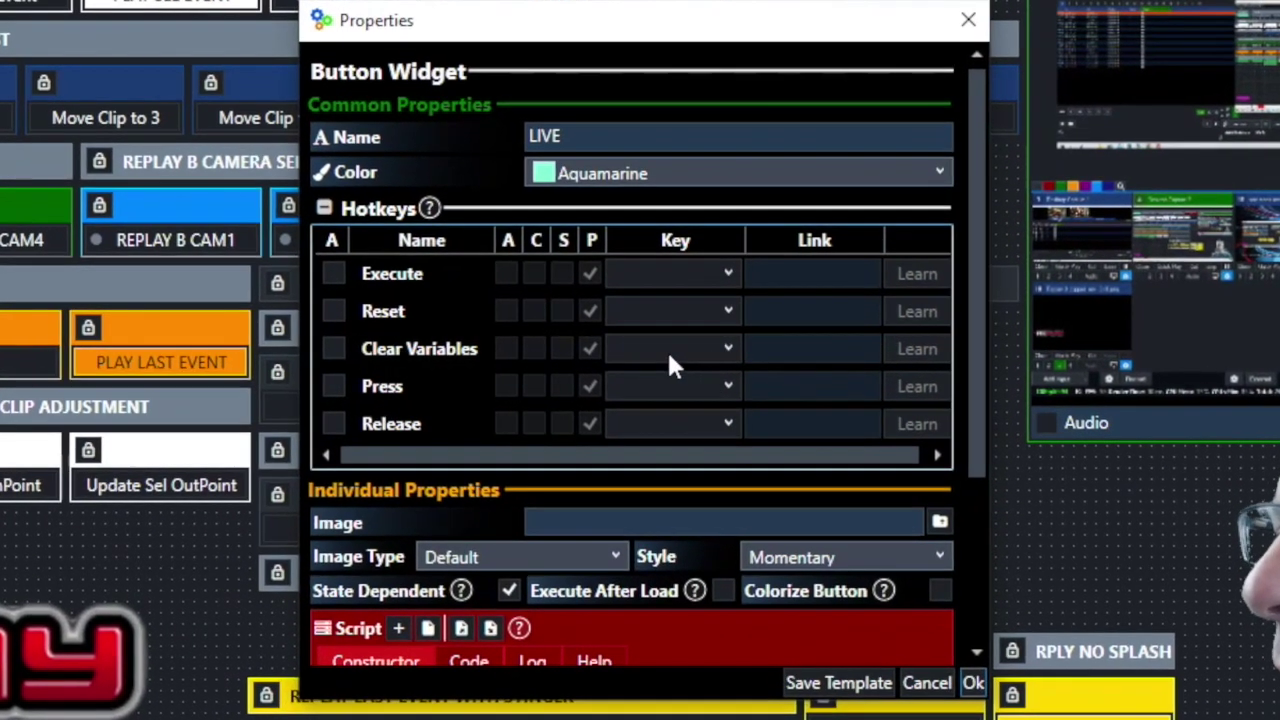
scroll(656, 352, "down", 3)
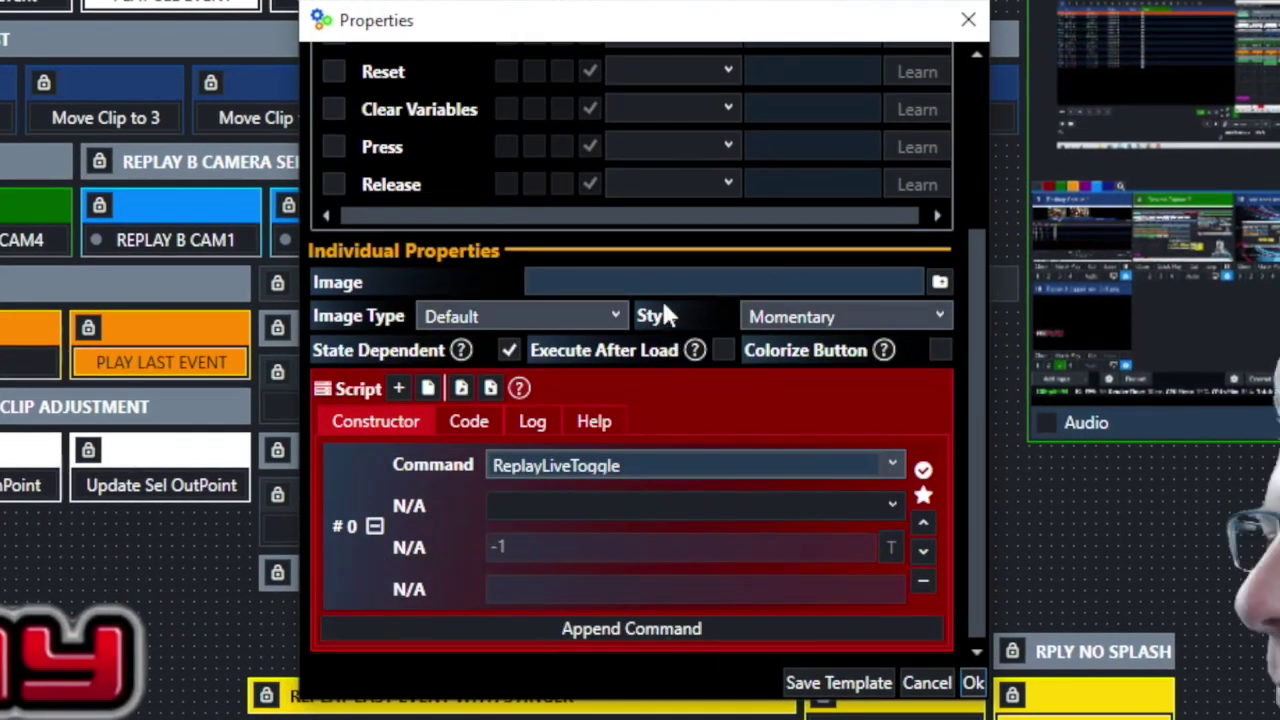
scroll(660, 312, "up", 3)
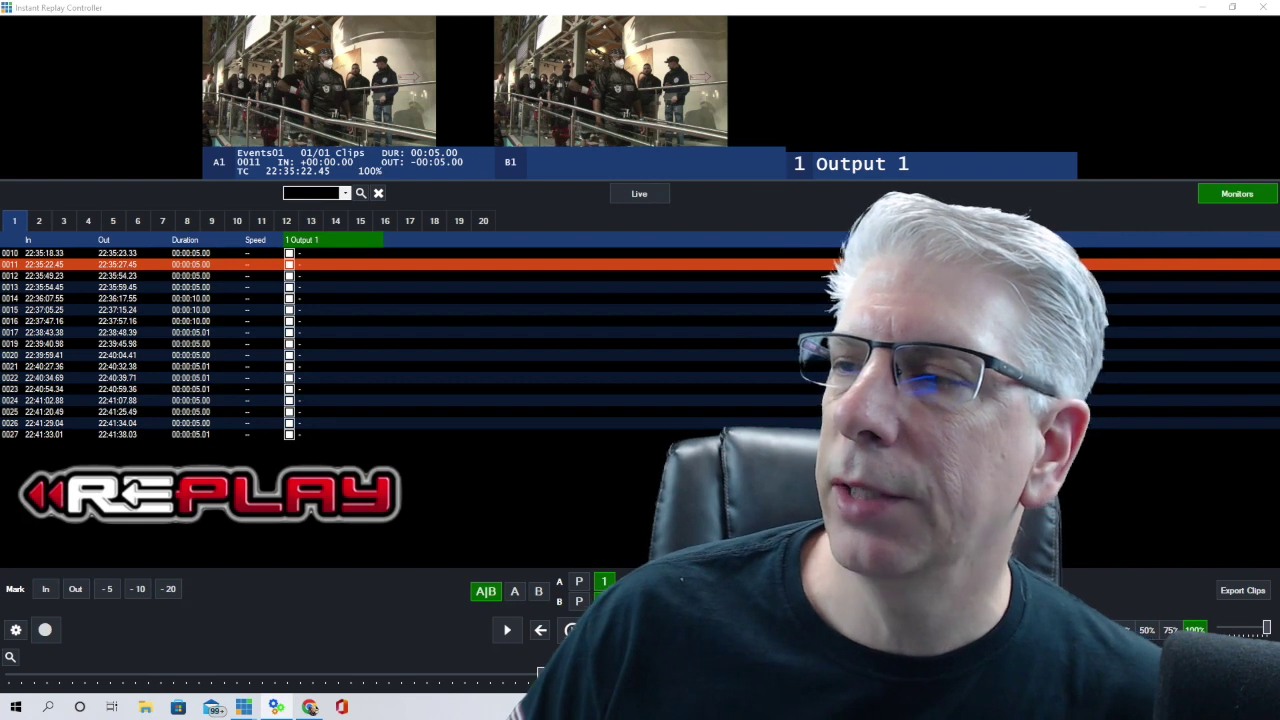
- Check the Live toggle in the Instant Replay Controller, return to vMix Universal Title Controller and review the LIVE button's script command
left_click(640, 192)
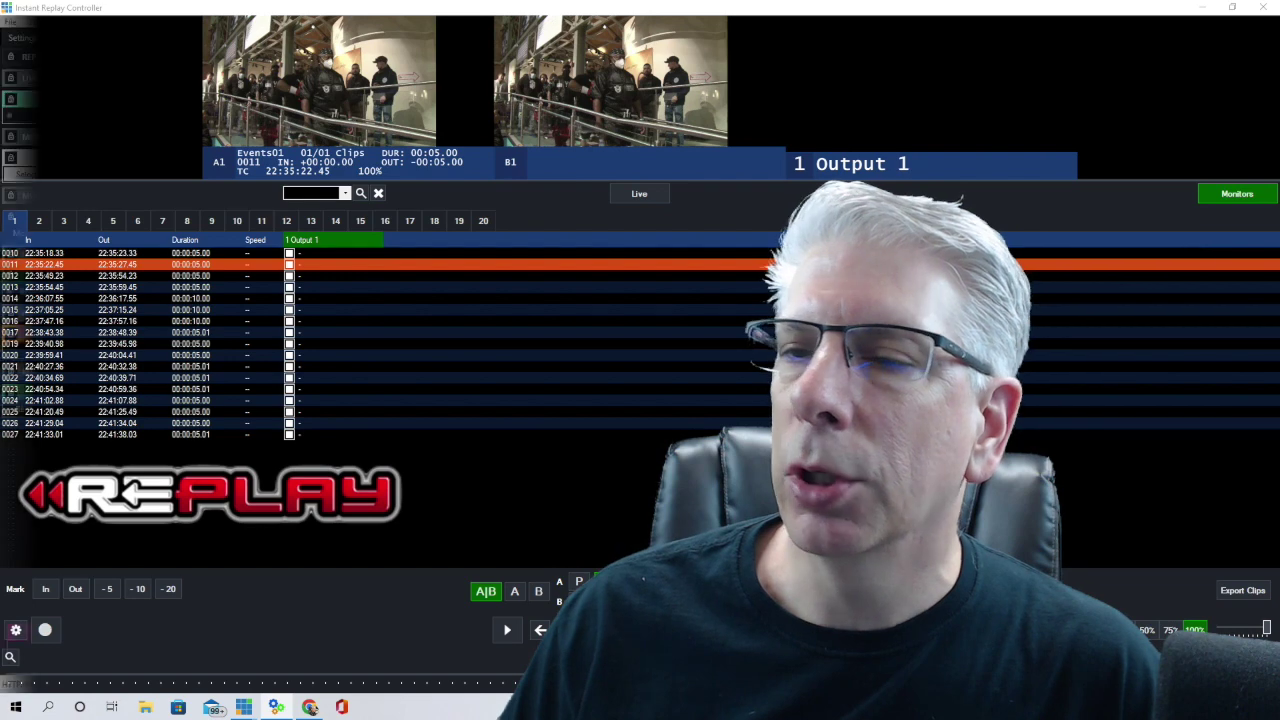
key("alt+Tab")
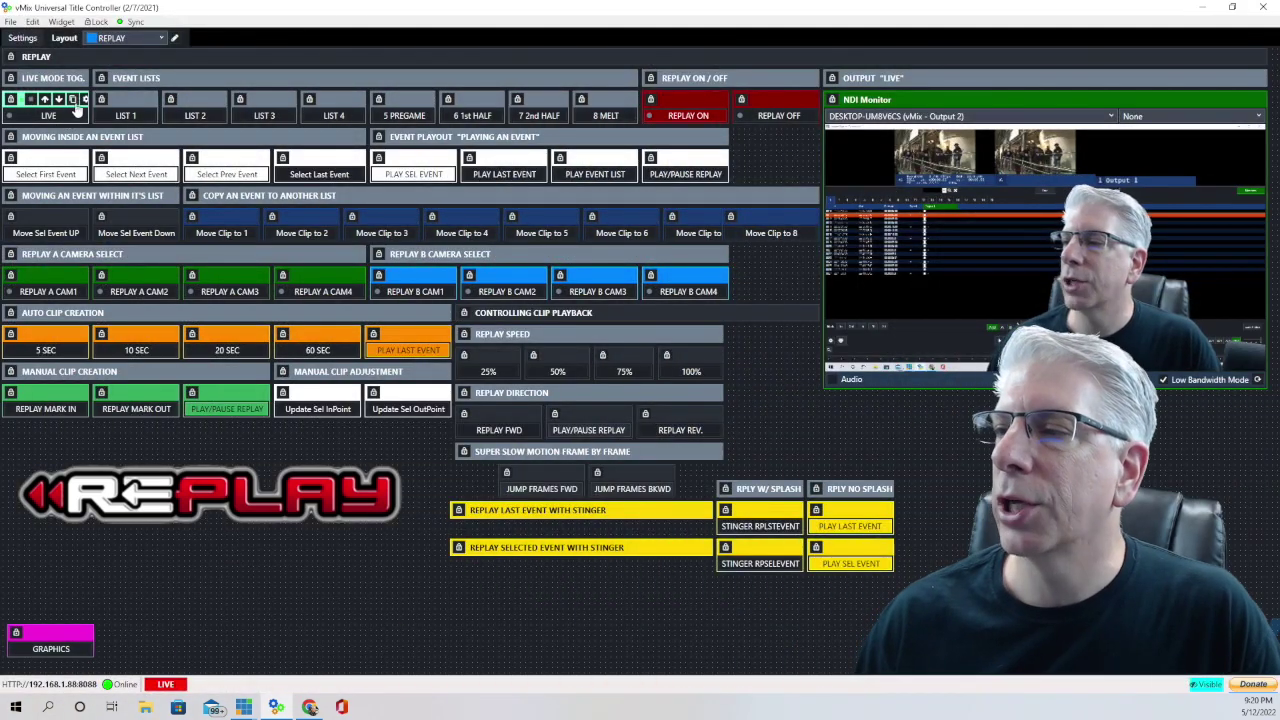
left_click(86, 99)
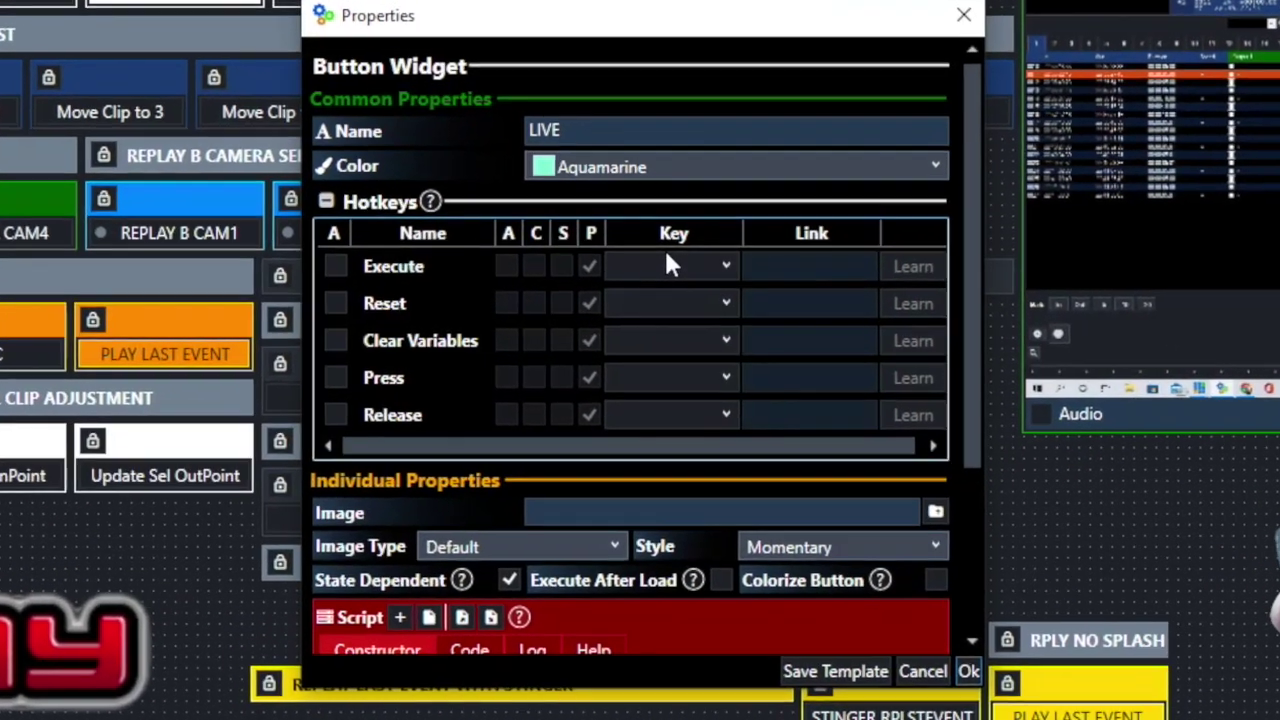
scroll(653, 306, "down", 3)
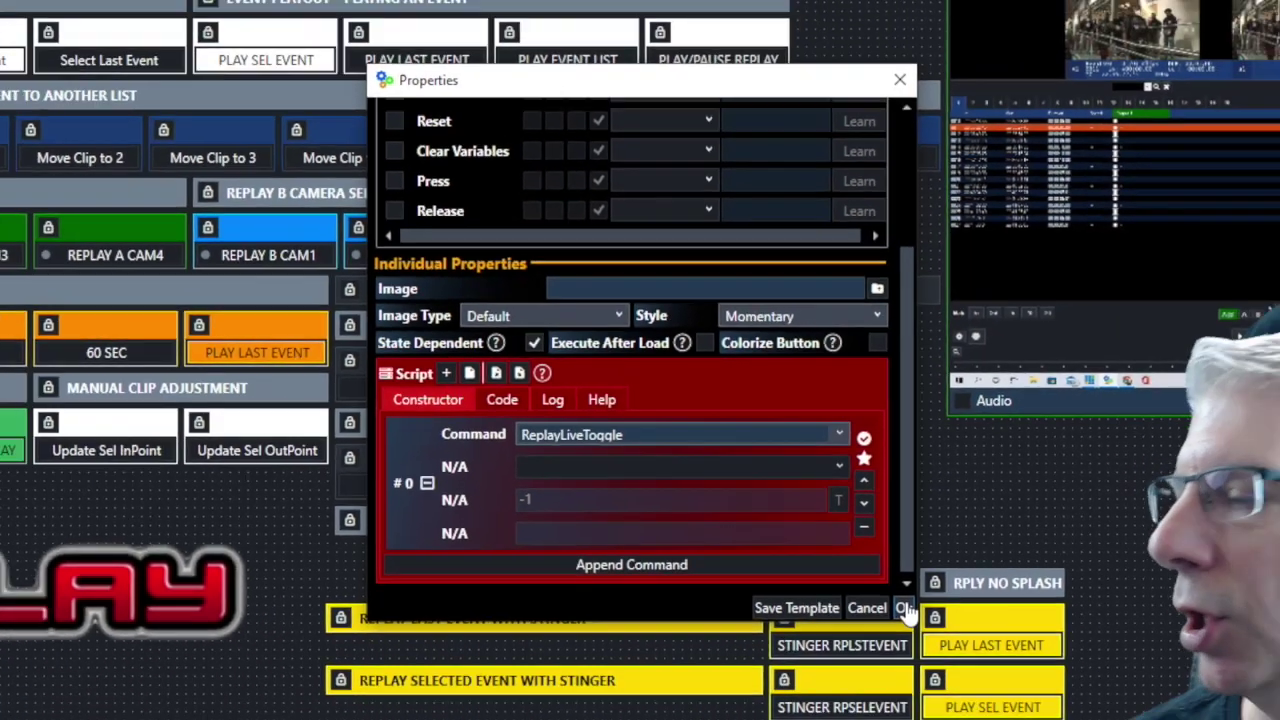
left_click(972, 680)
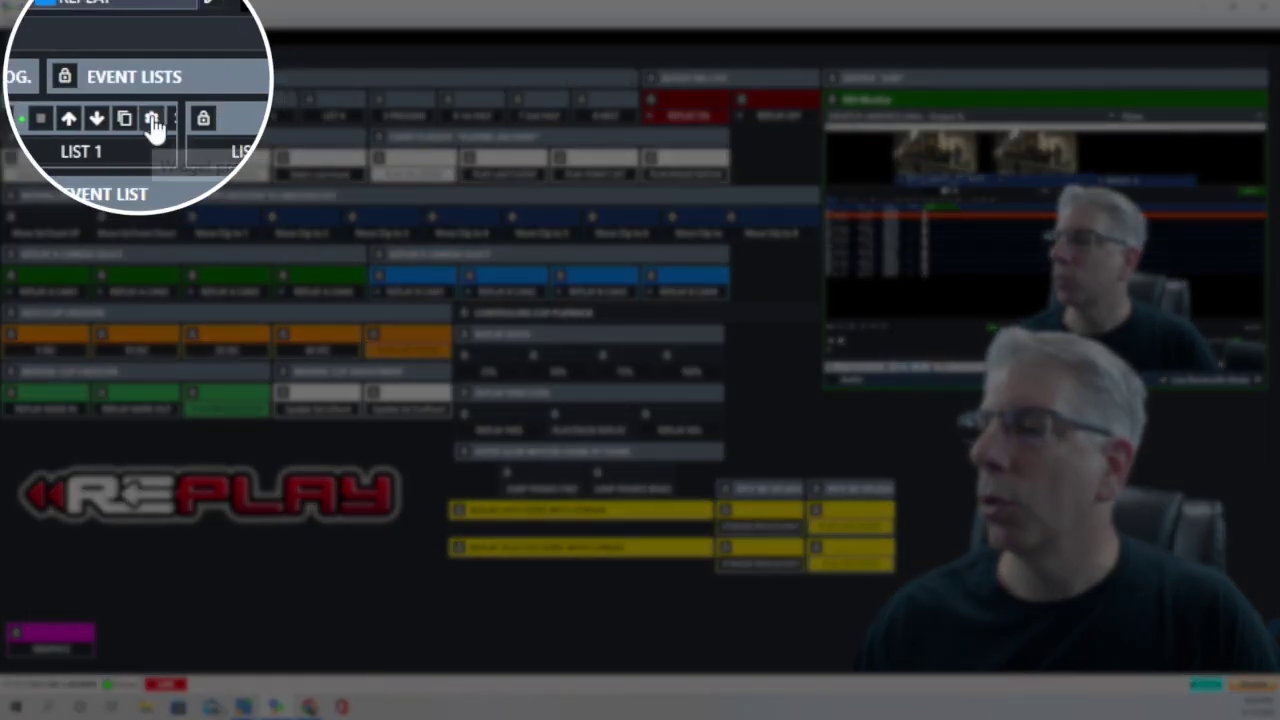
- Inspect the script commands and EventList settings of the LIST 1 and LIST 2 buttons, including the available event list numbers
left_click(151, 118)
scroll(692, 307, "down", 3)
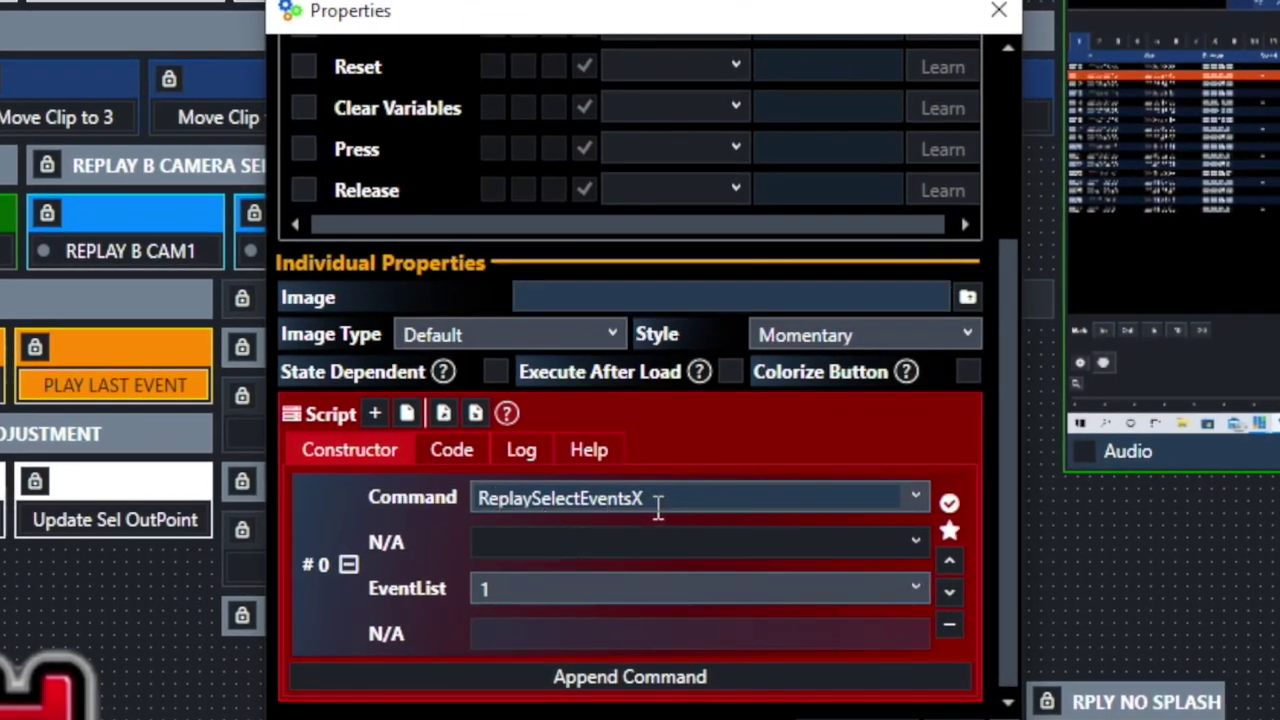
left_click(916, 589)
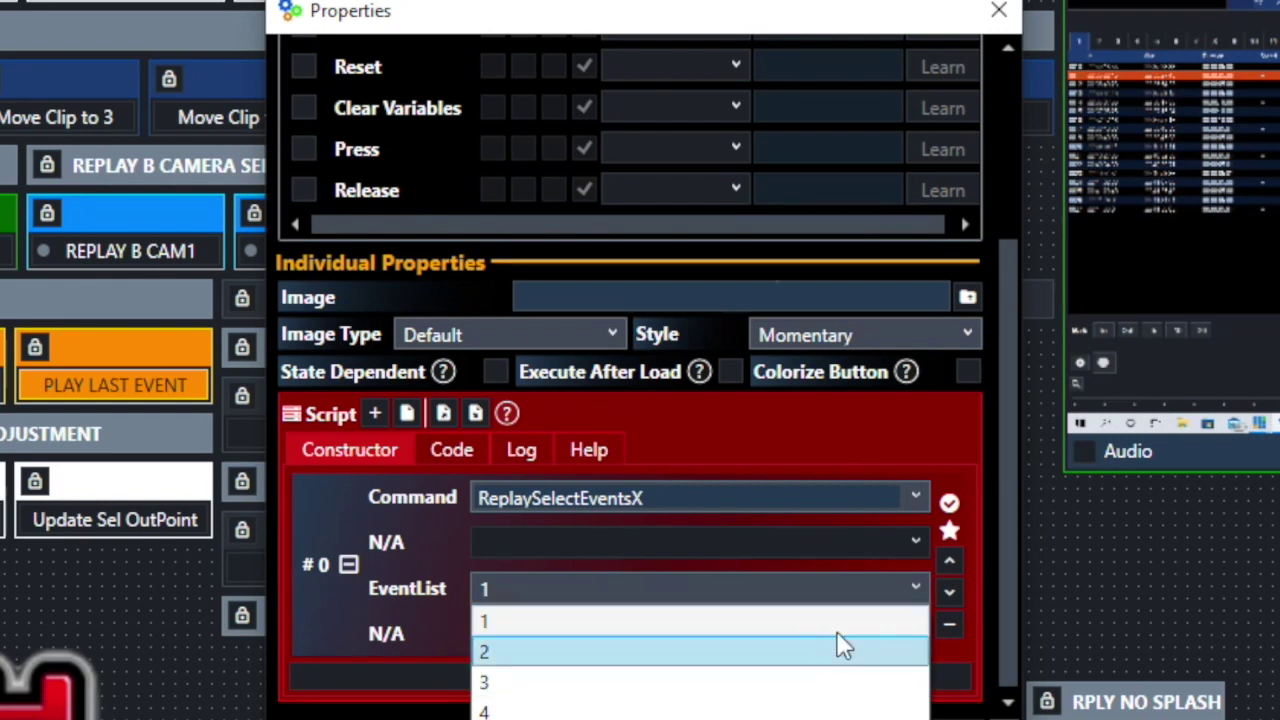
left_click(586, 625)
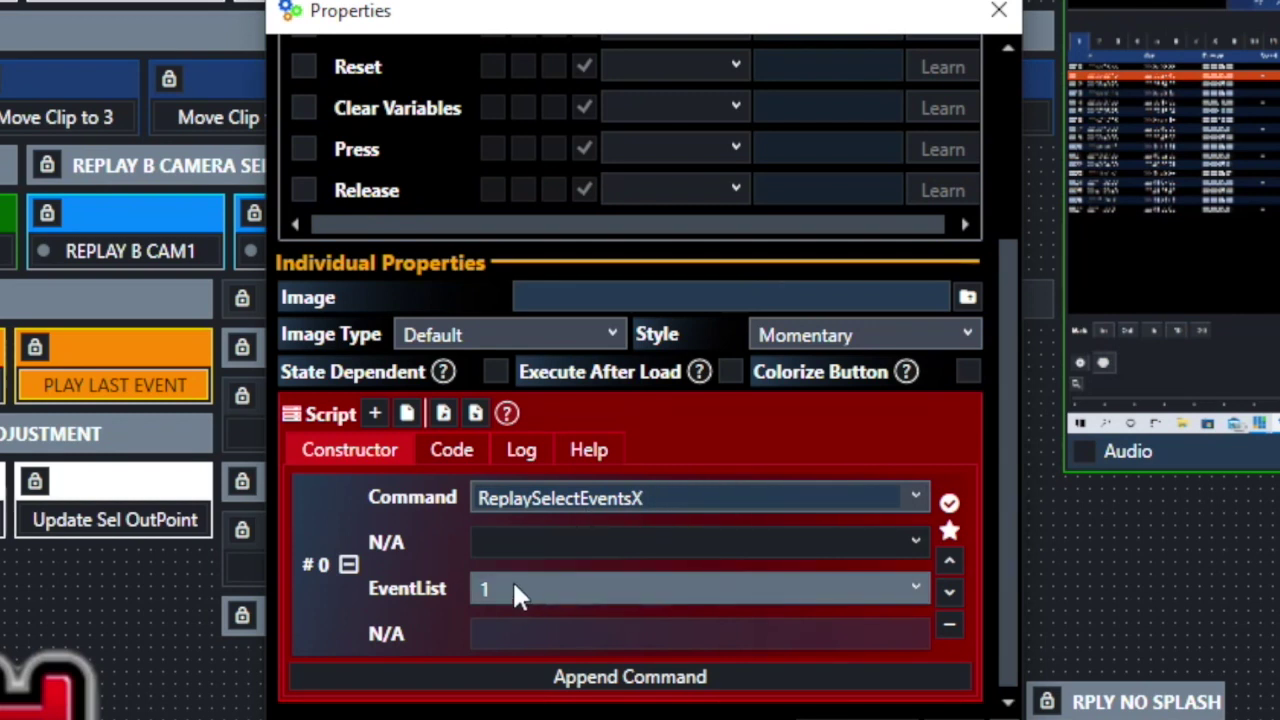
key("Down")
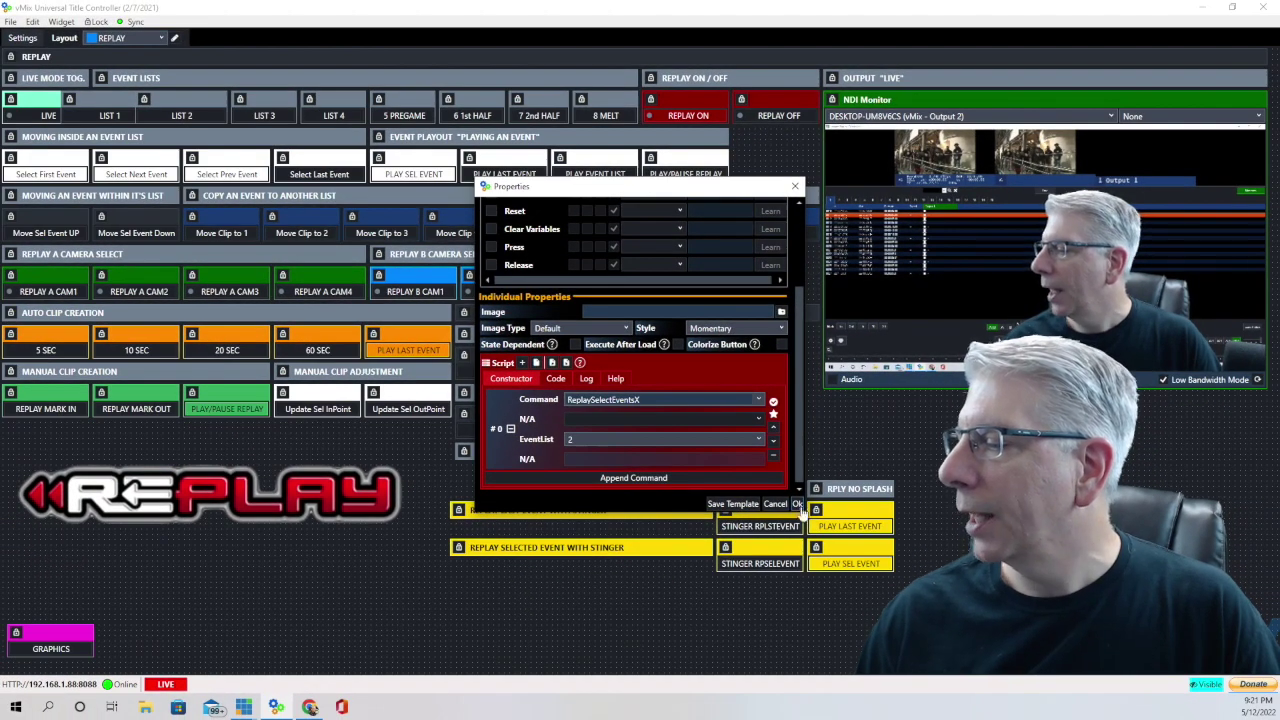
left_click(798, 504)
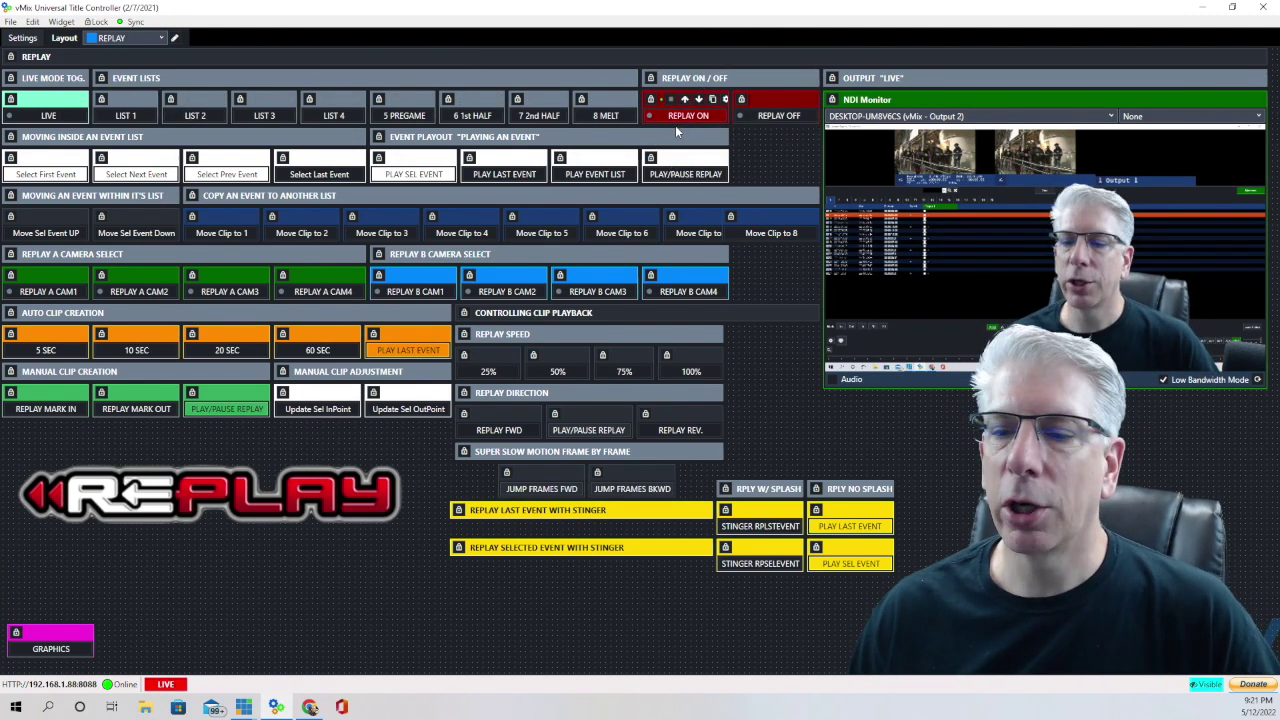
- Review the recording commands assigned to the REPLAY ON and REPLAY OFF buttons
left_click(726, 99)
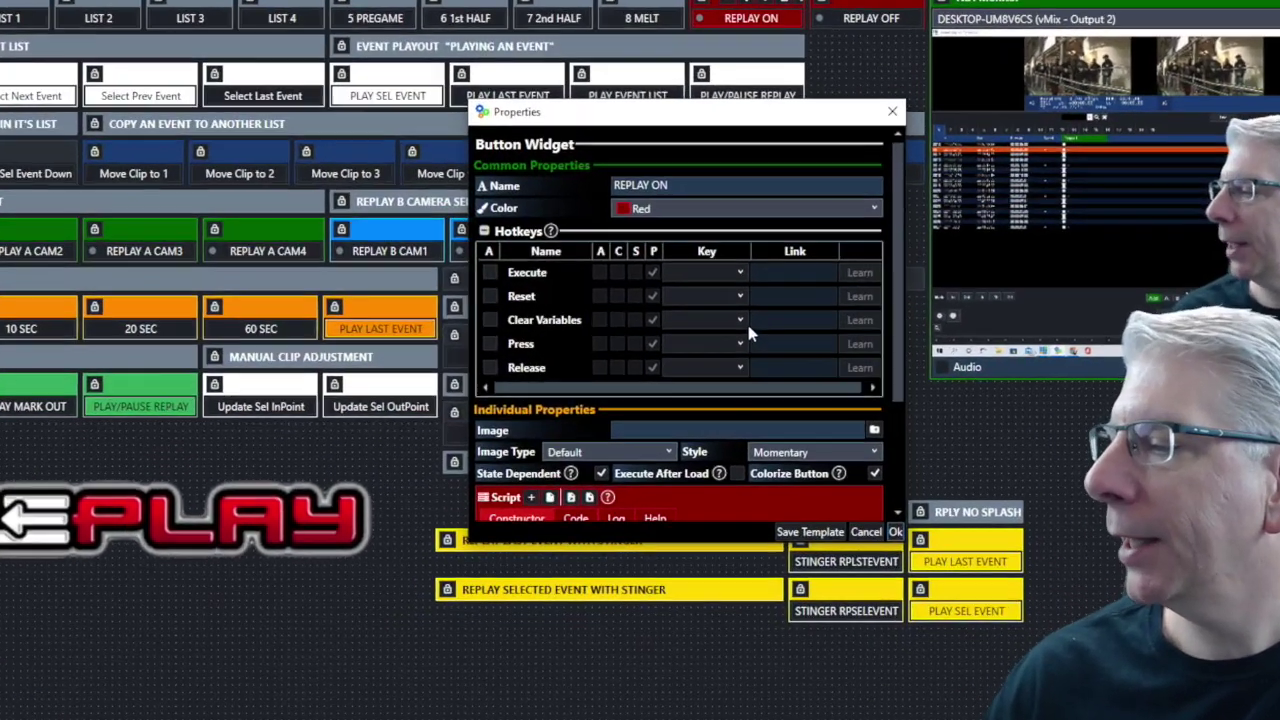
scroll(769, 400, "down", 3)
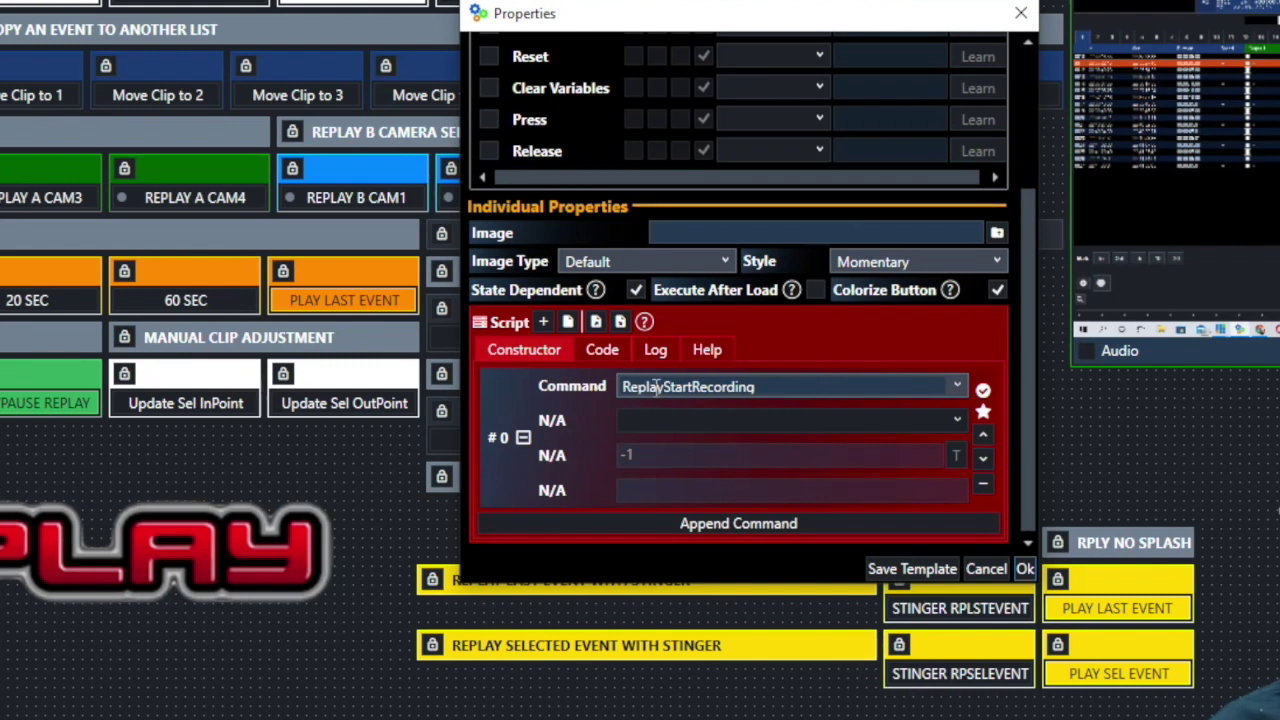
left_click(1025, 569)
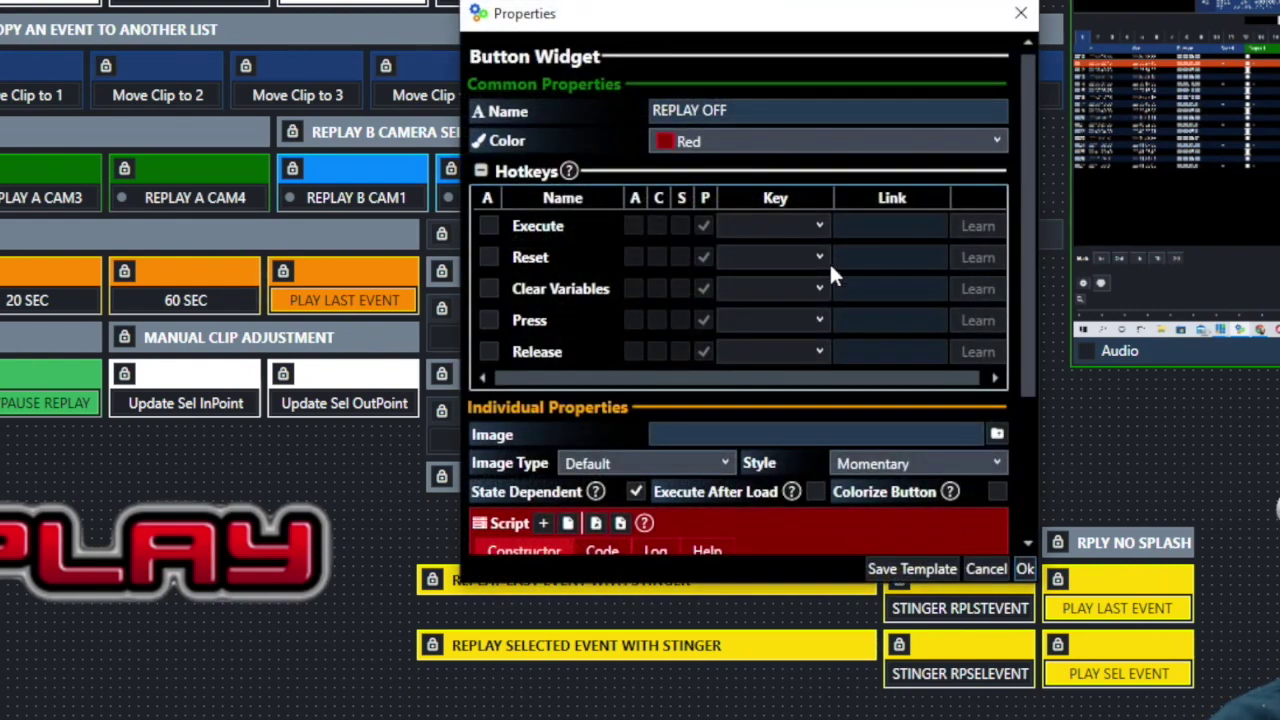
scroll(818, 247, "down", 3)
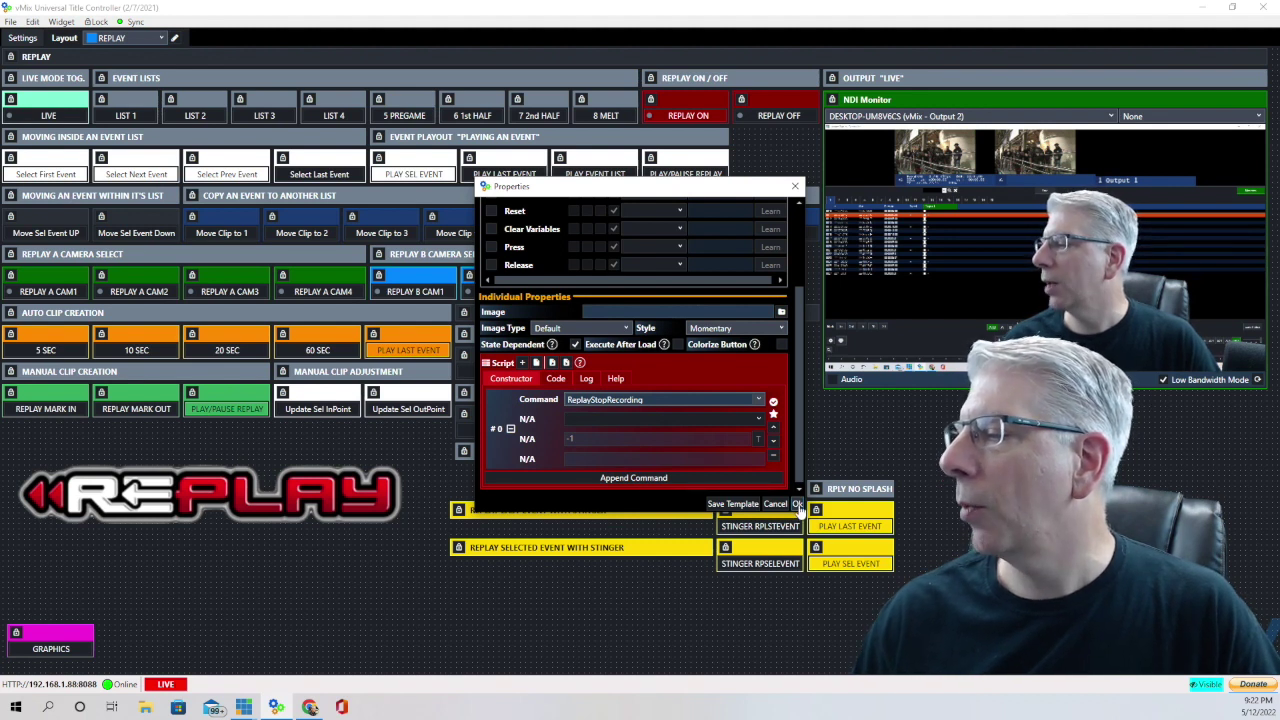
left_click(797, 504)
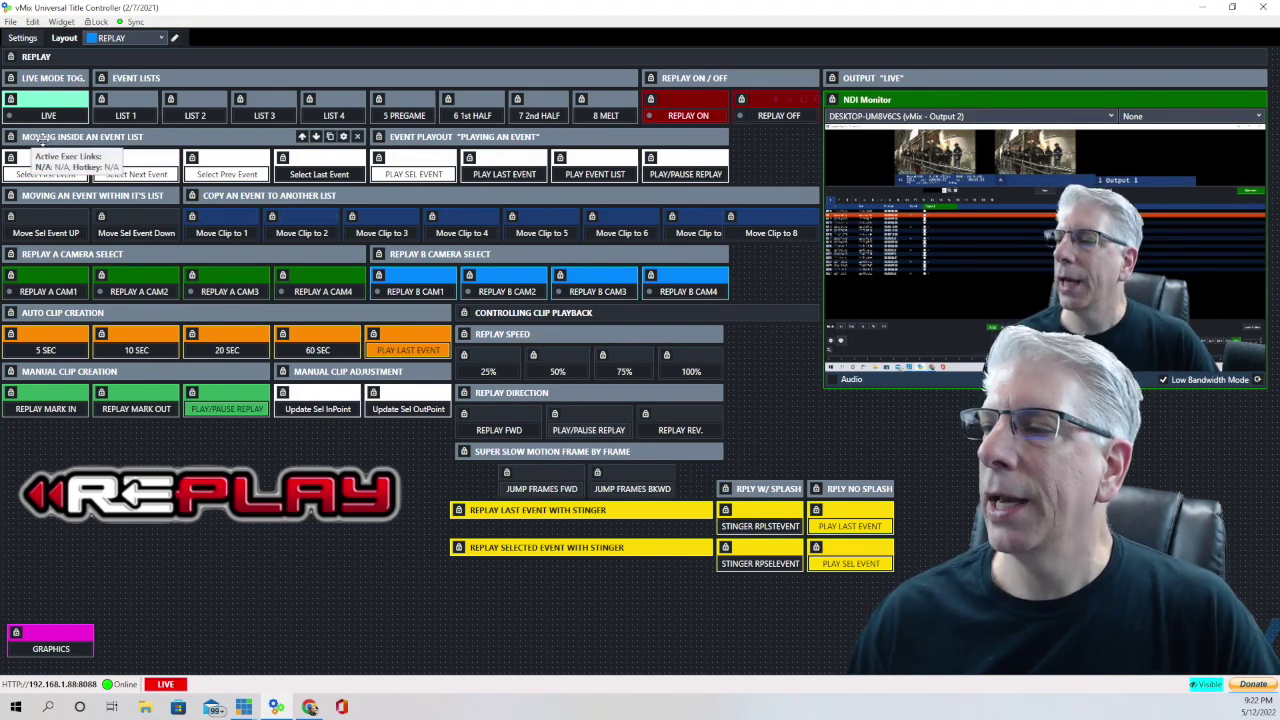
- Examine the properties and script commands of the Select First Event and Select Next Event buttons
left_click(45, 175)
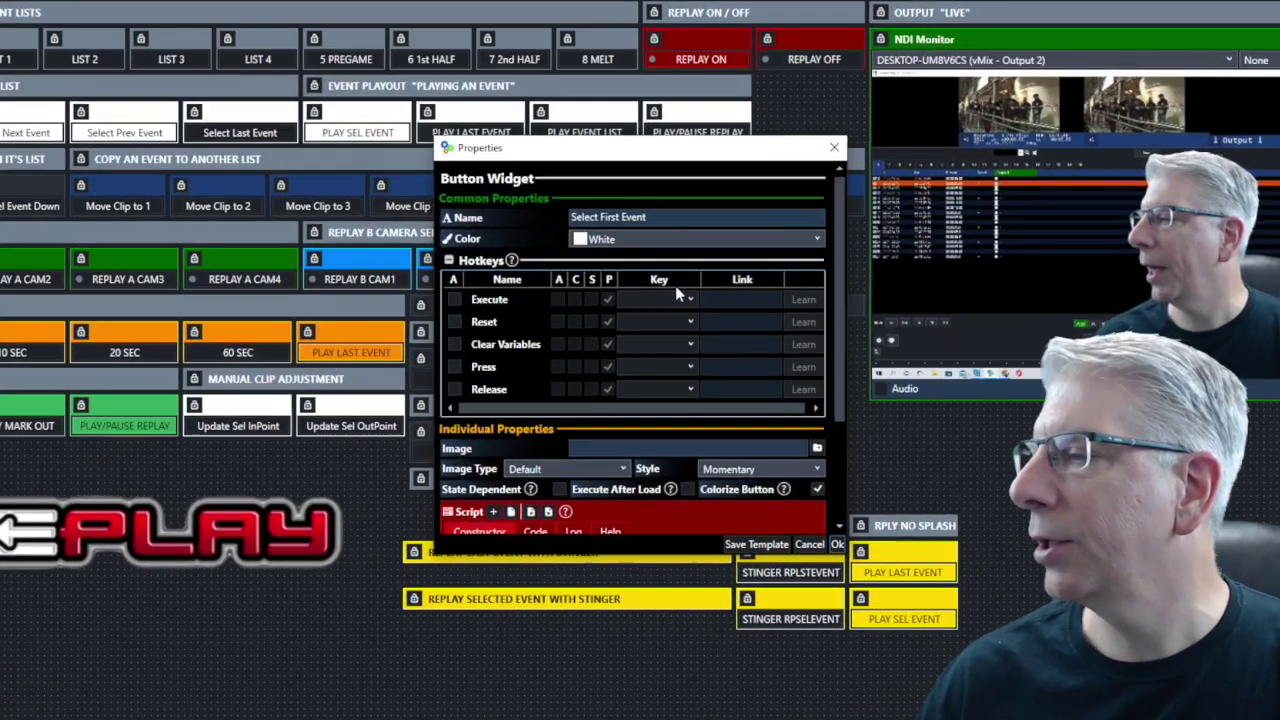
scroll(670, 303, "down", 3)
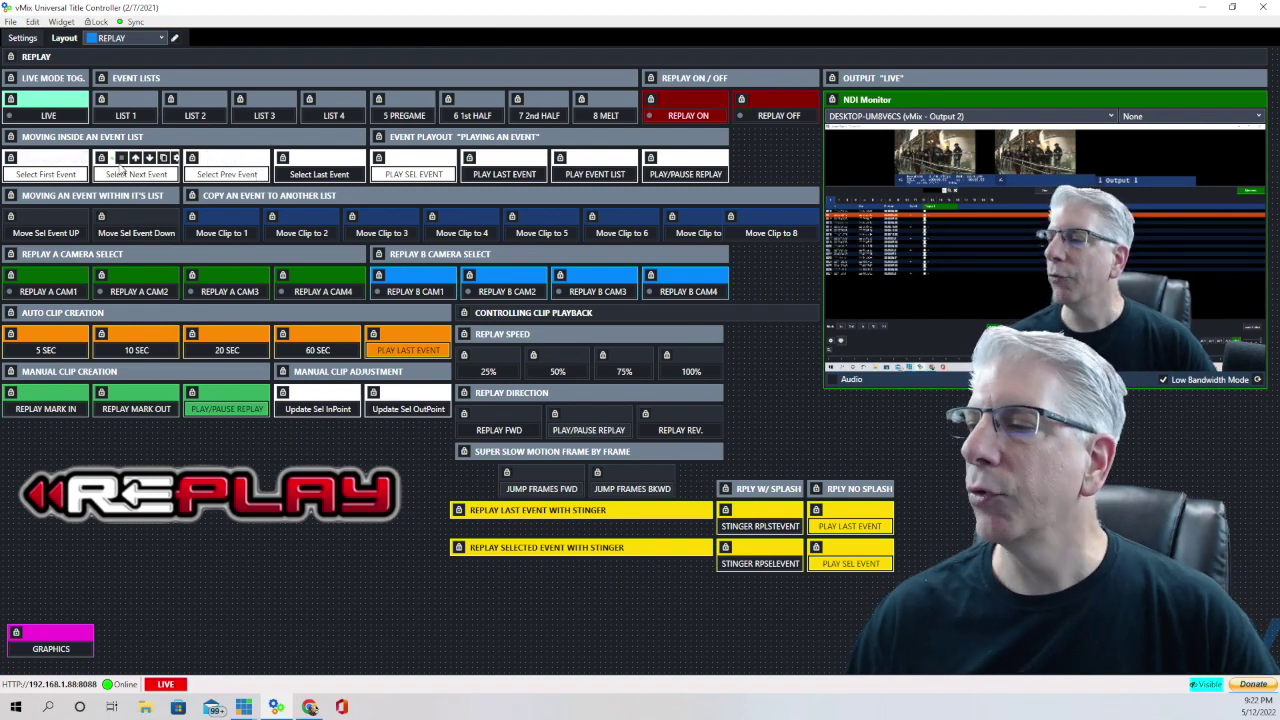
left_click(176, 158)
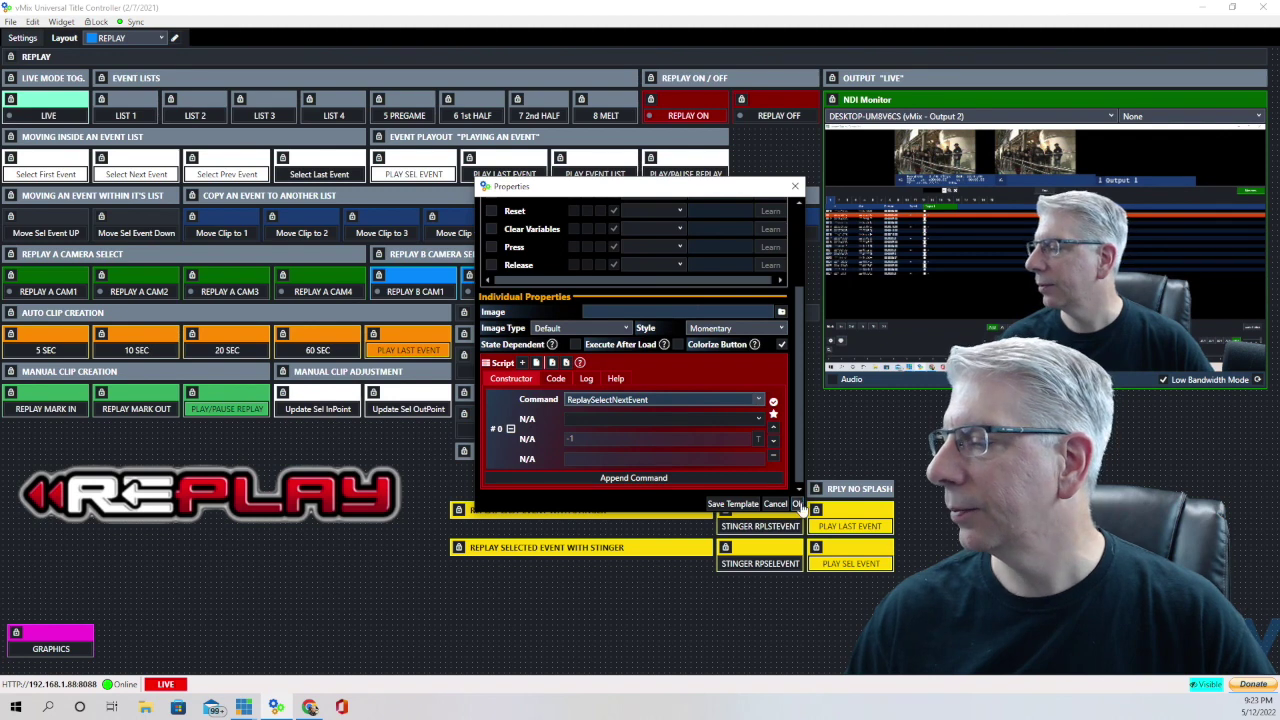
left_click(798, 505)
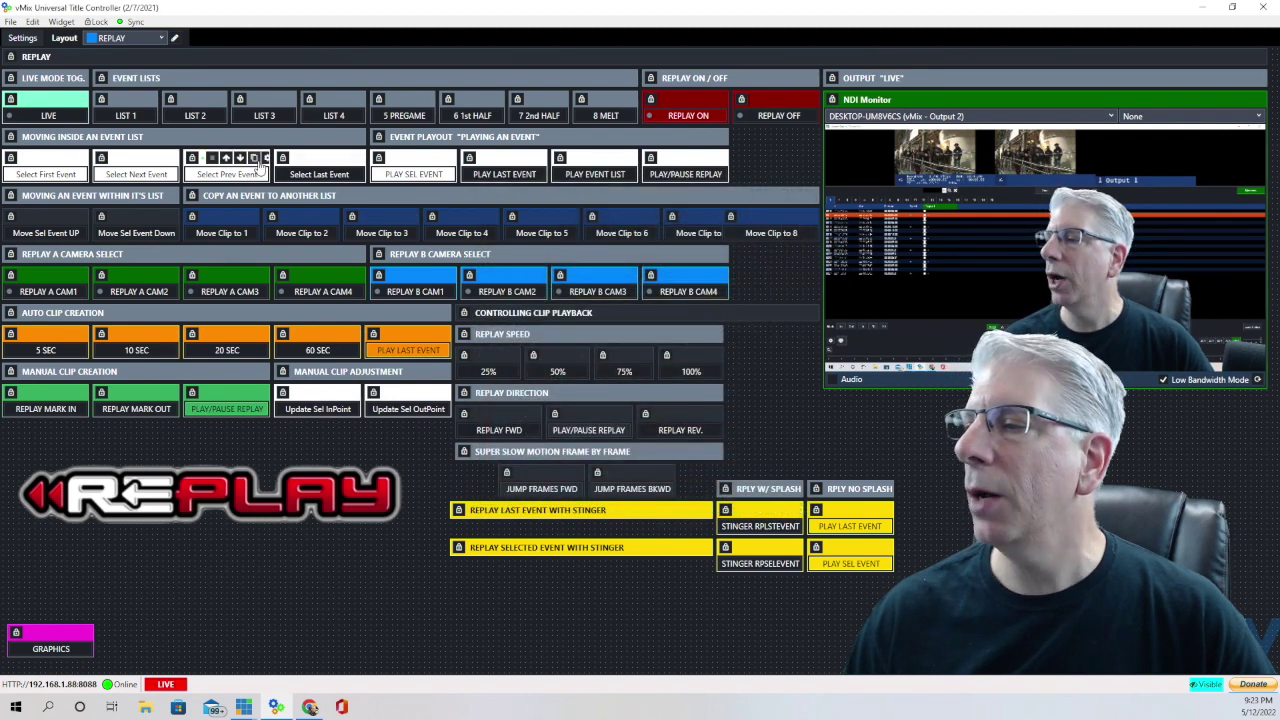
- Examine the properties and script commands of the Select Prev Event and Select Last Event buttons
left_click(266, 158)
scroll(664, 304, "down", 3)
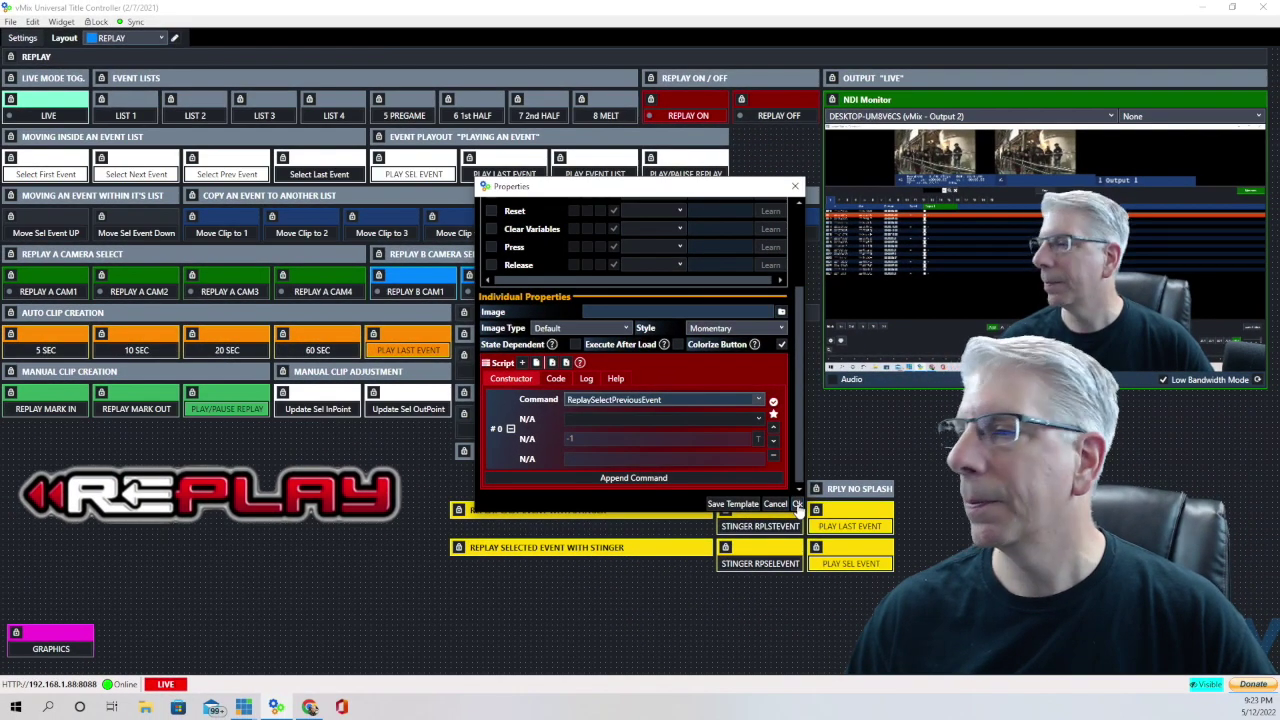
left_click(797, 505)
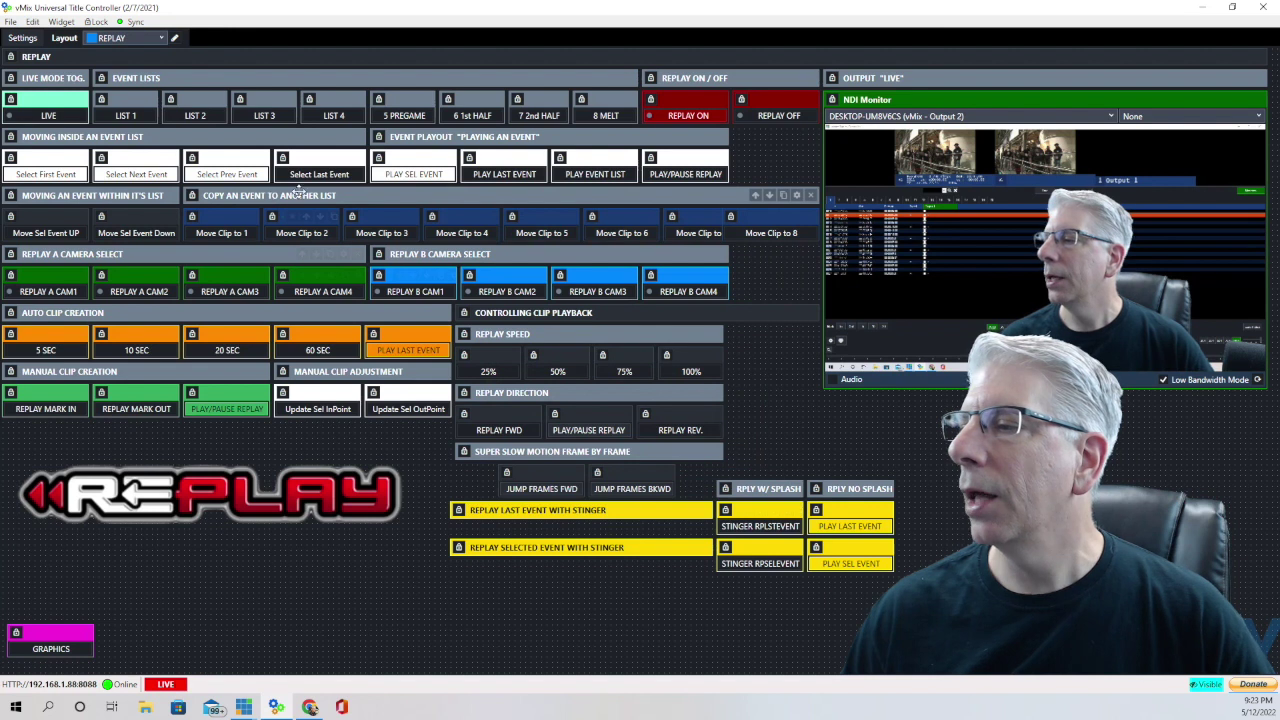
mouse_move(318, 177)
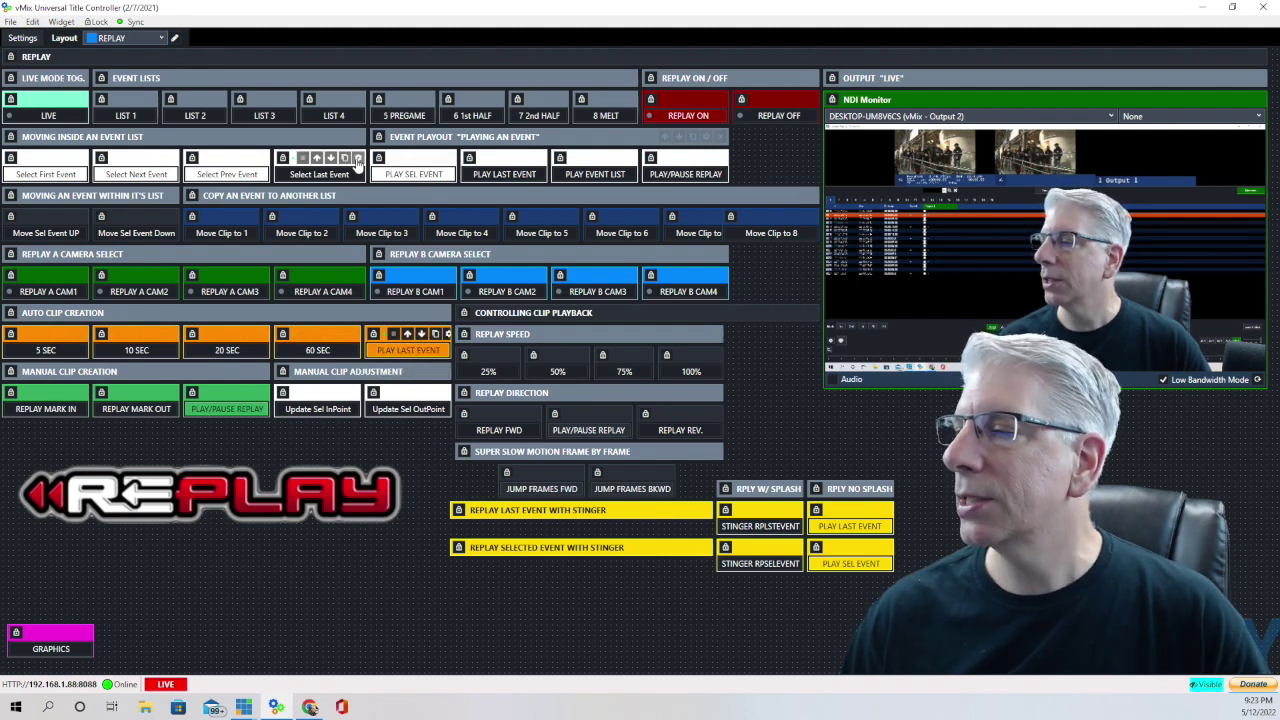
left_click(358, 159)
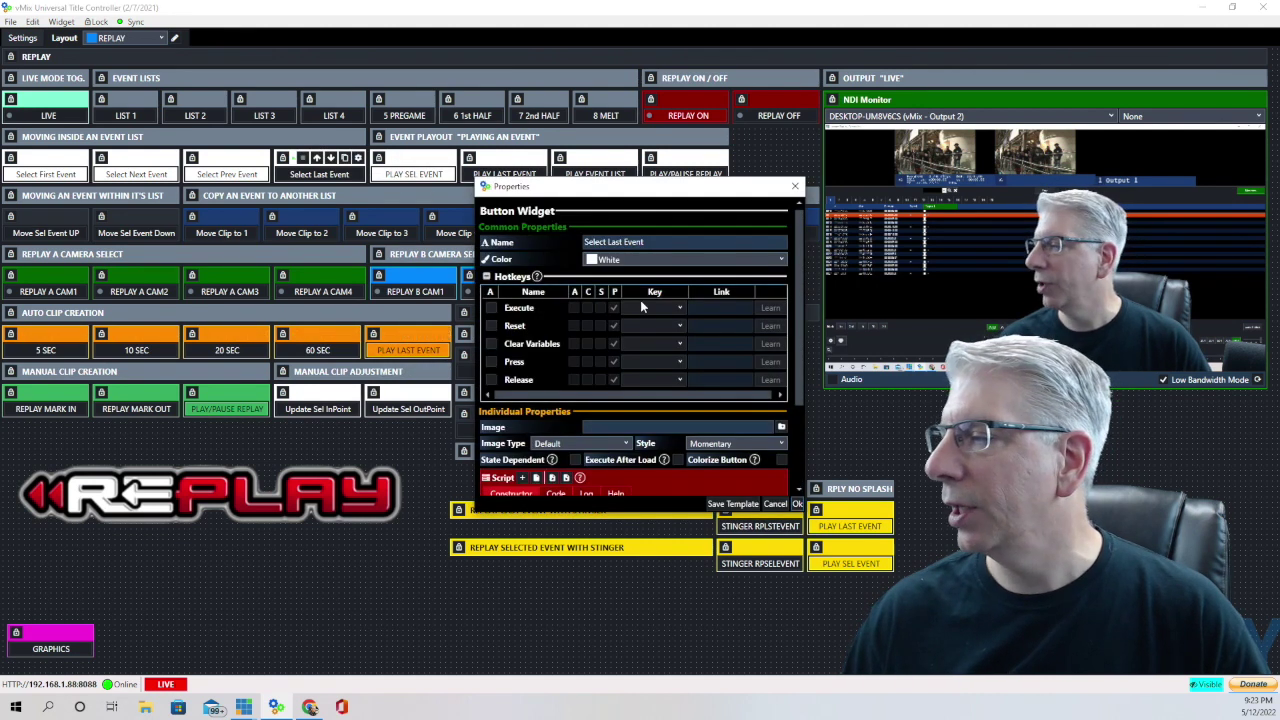
scroll(640, 300, "down", 3)
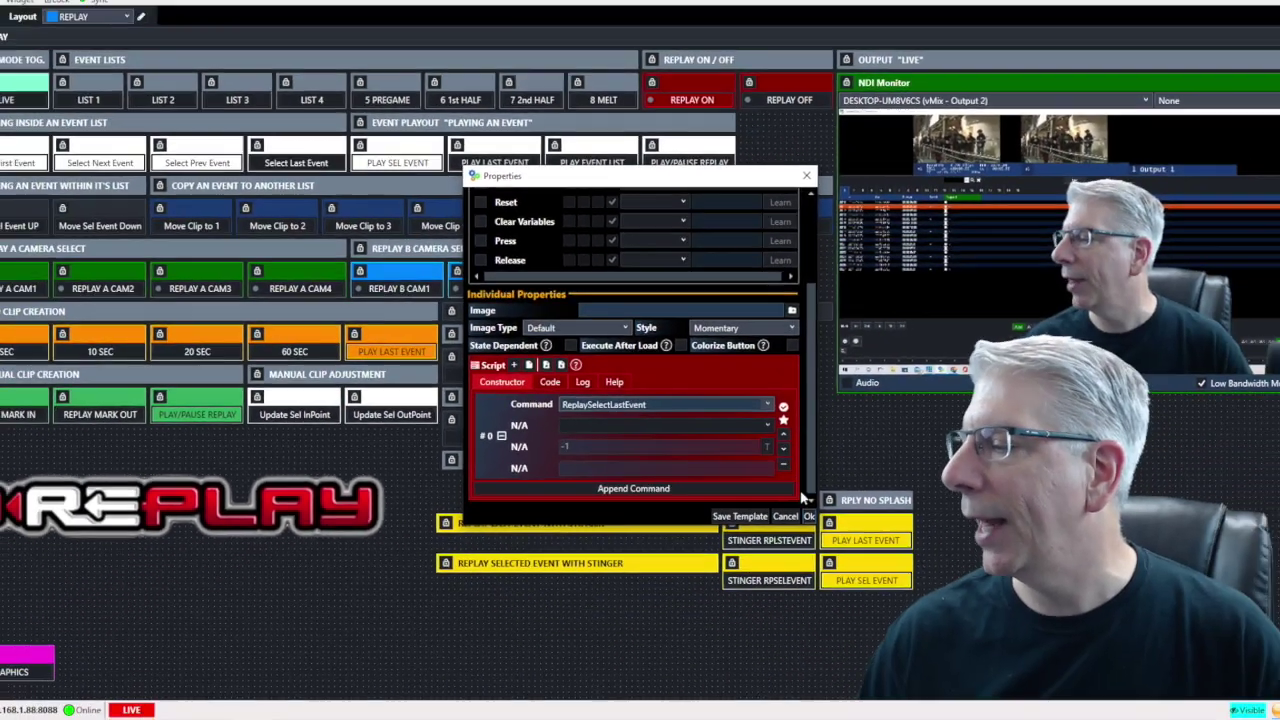
key("Escape")
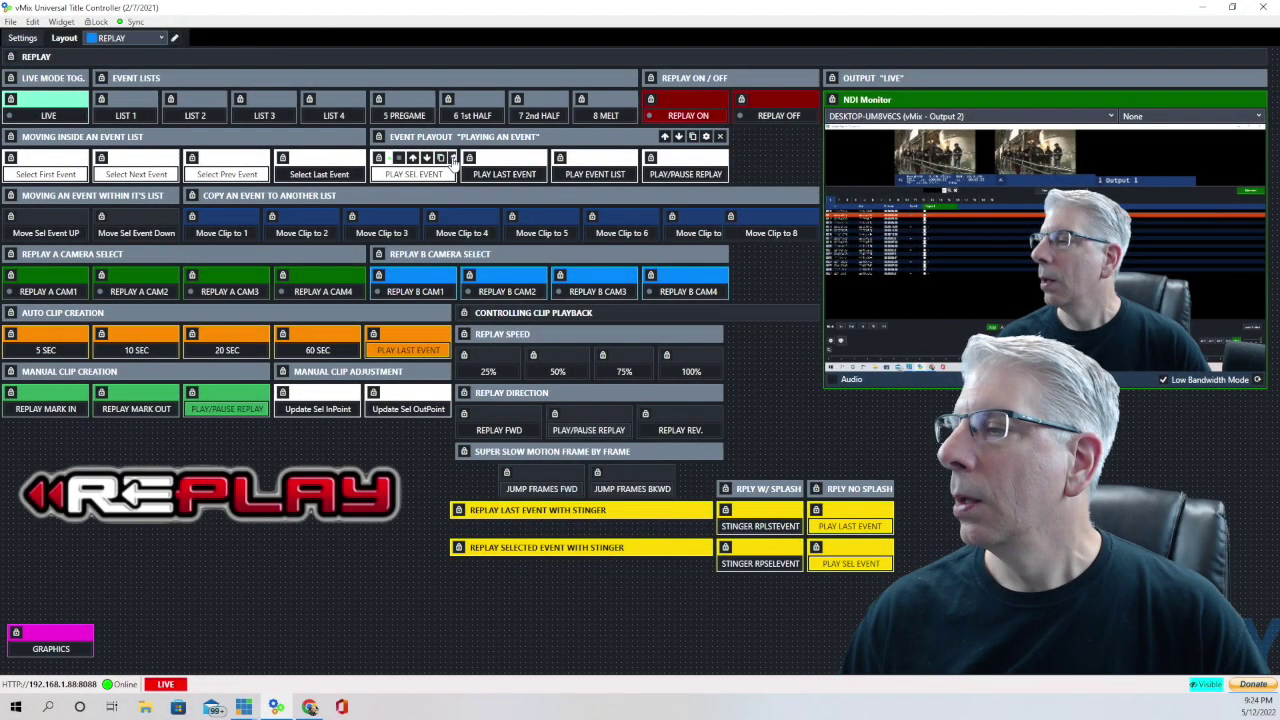
- Examine the properties and script commands of the PLAY SEL EVENT and PLAY LAST EVENT buttons
left_click(452, 159)
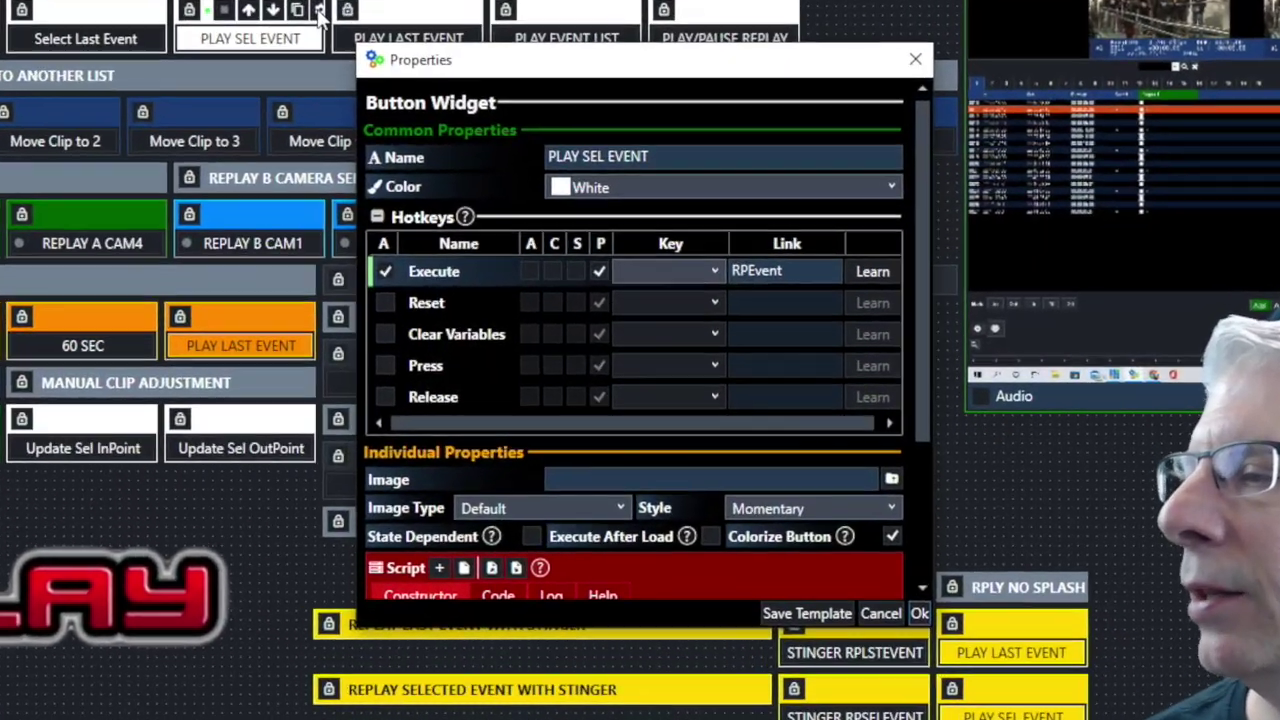
scroll(646, 323, "down", 1)
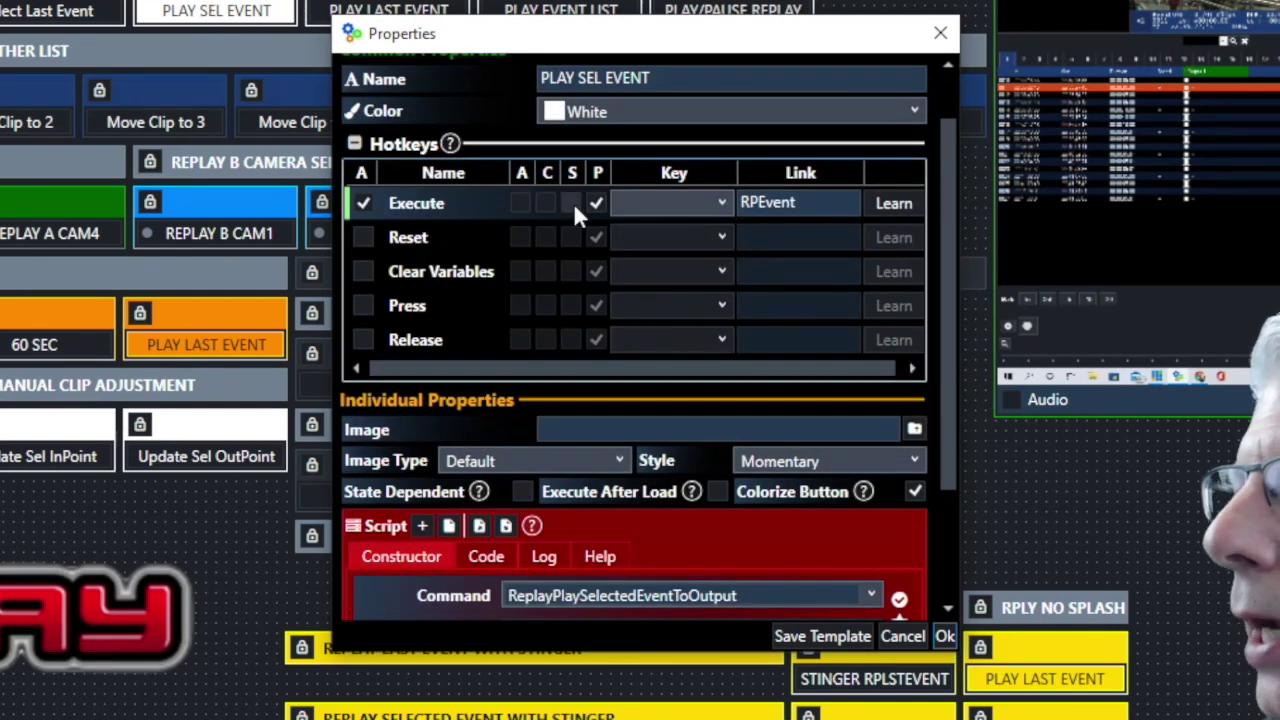
scroll(693, 244, "down", 3)
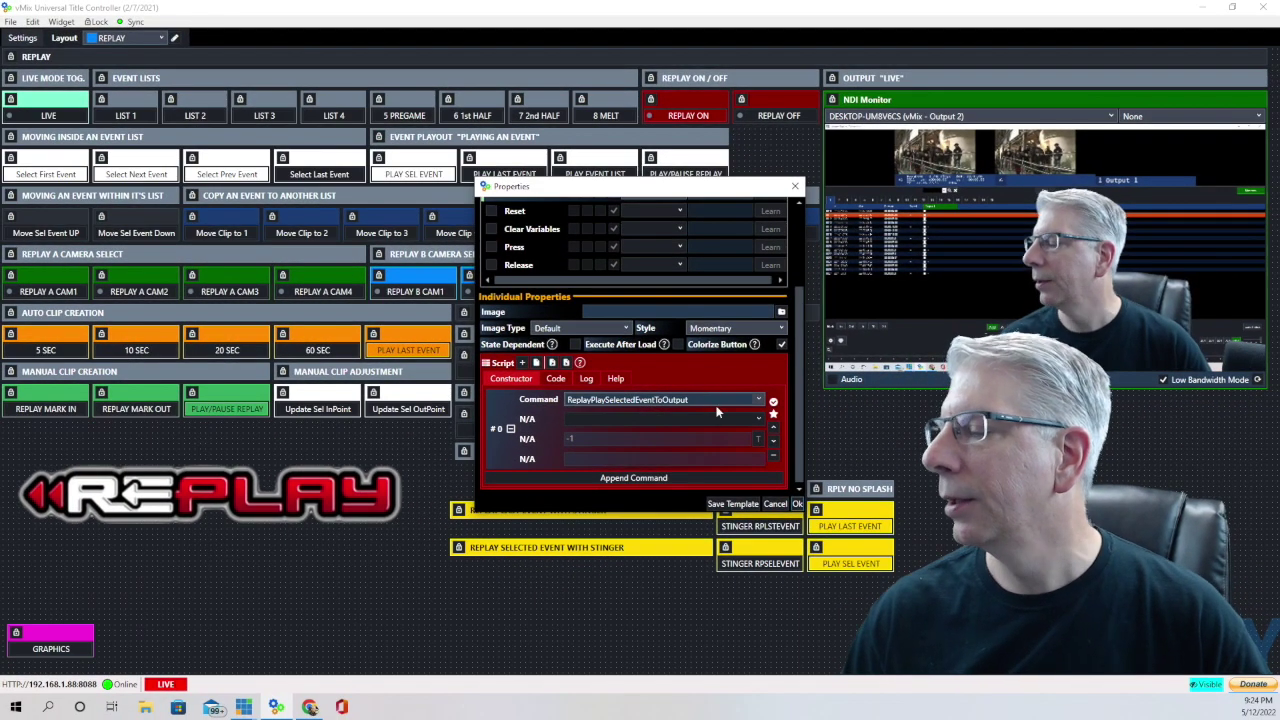
left_click(797, 504)
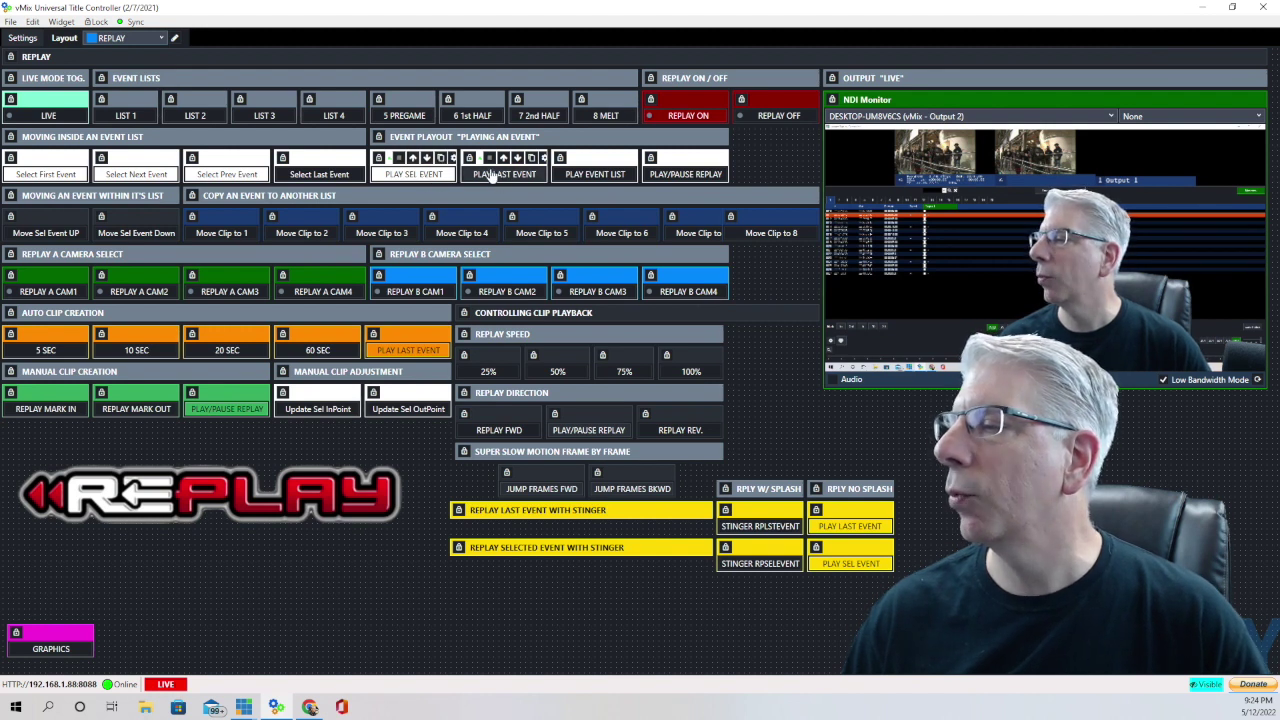
left_click(541, 158)
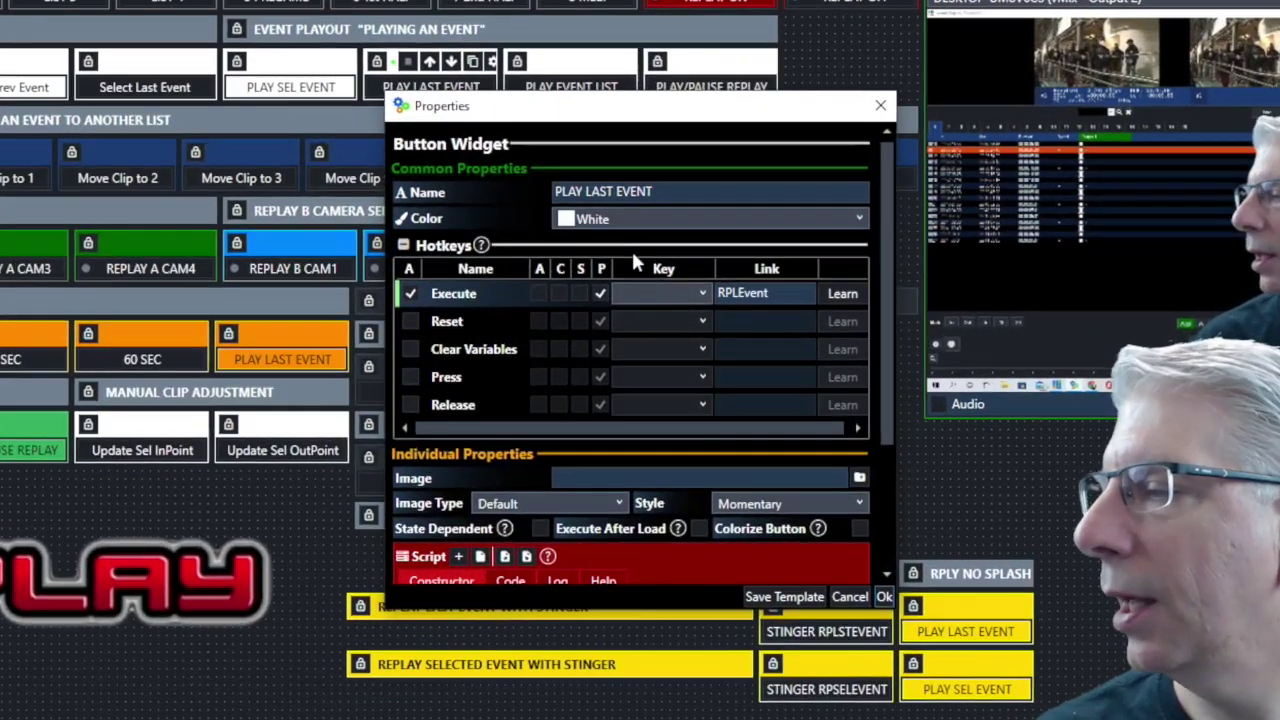
scroll(631, 248, "down", 3)
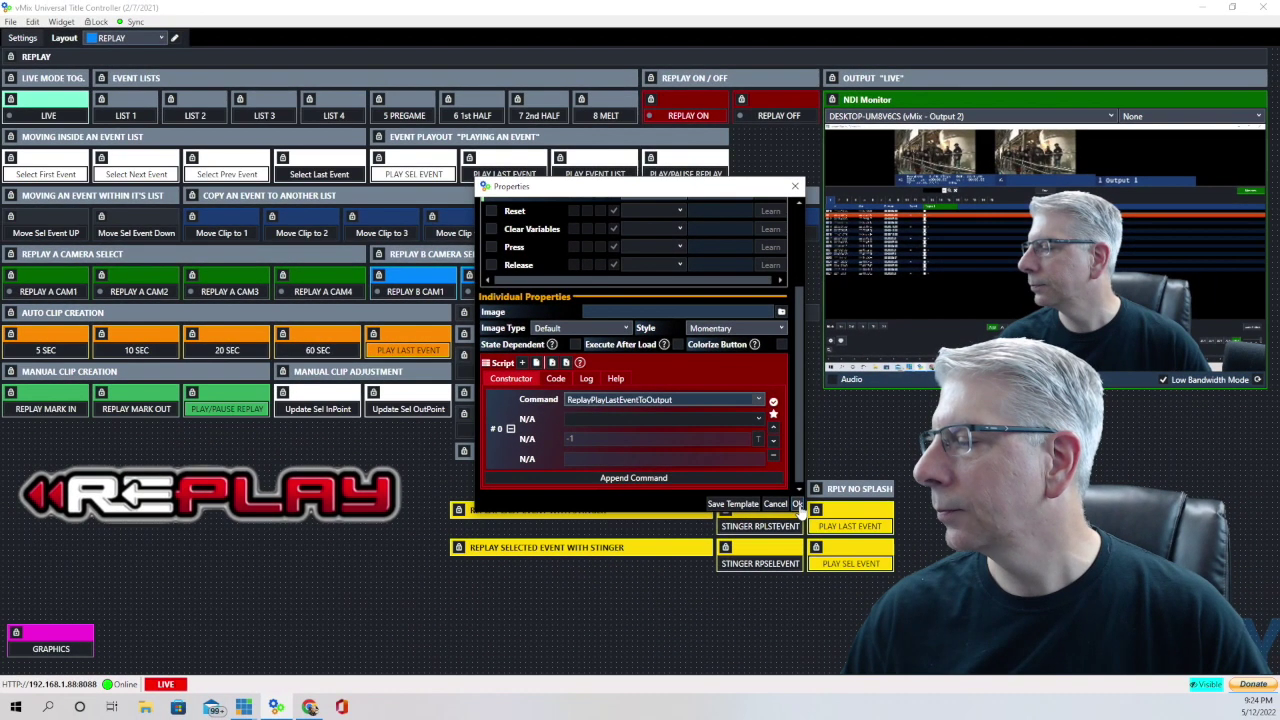
left_click(806, 513)
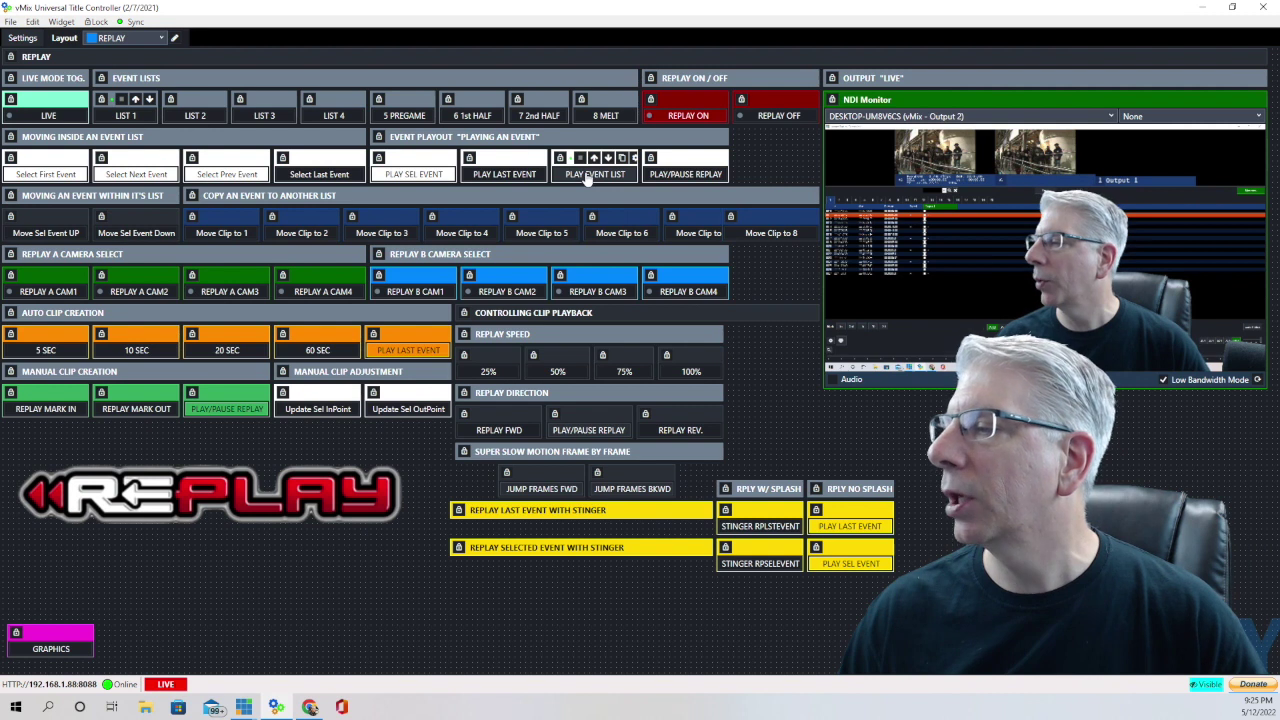
- Review the script commands behind the PLAY EVENT LIST button and the PLAY/PAUSE REPLAY button in the event playout group
left_click(635, 160)
scroll(648, 290, "down", 2)
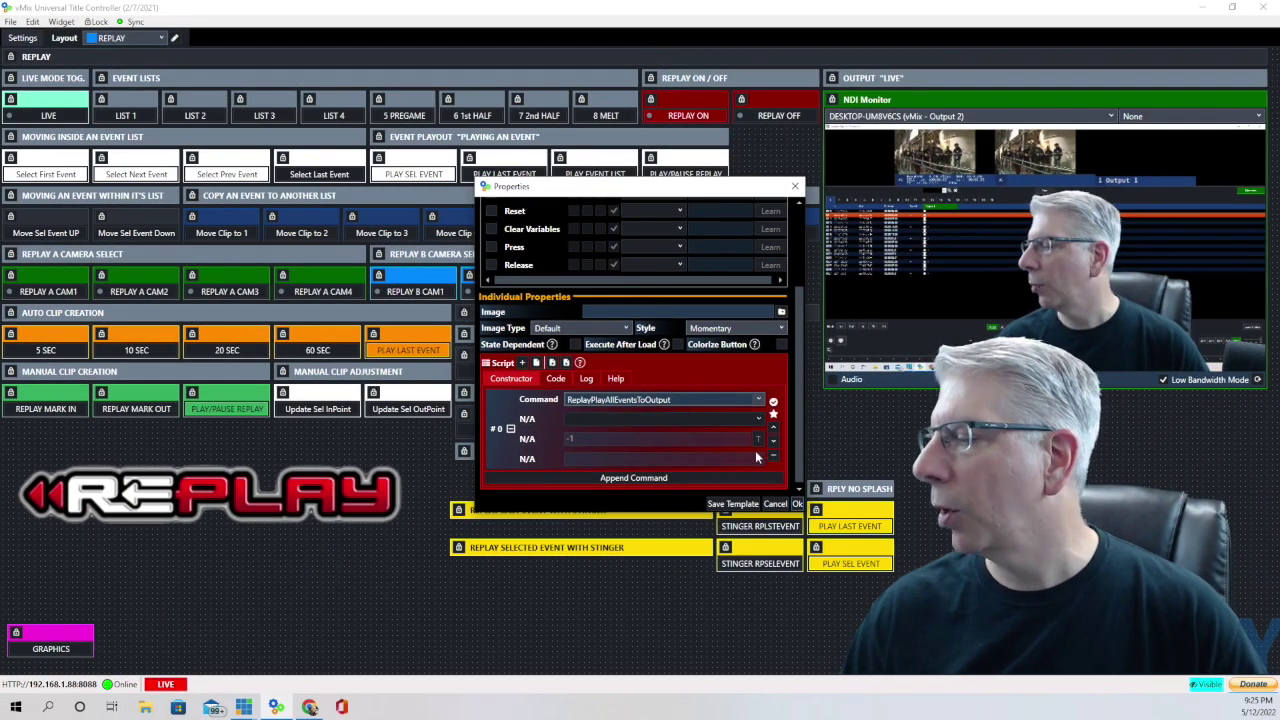
left_click(797, 505)
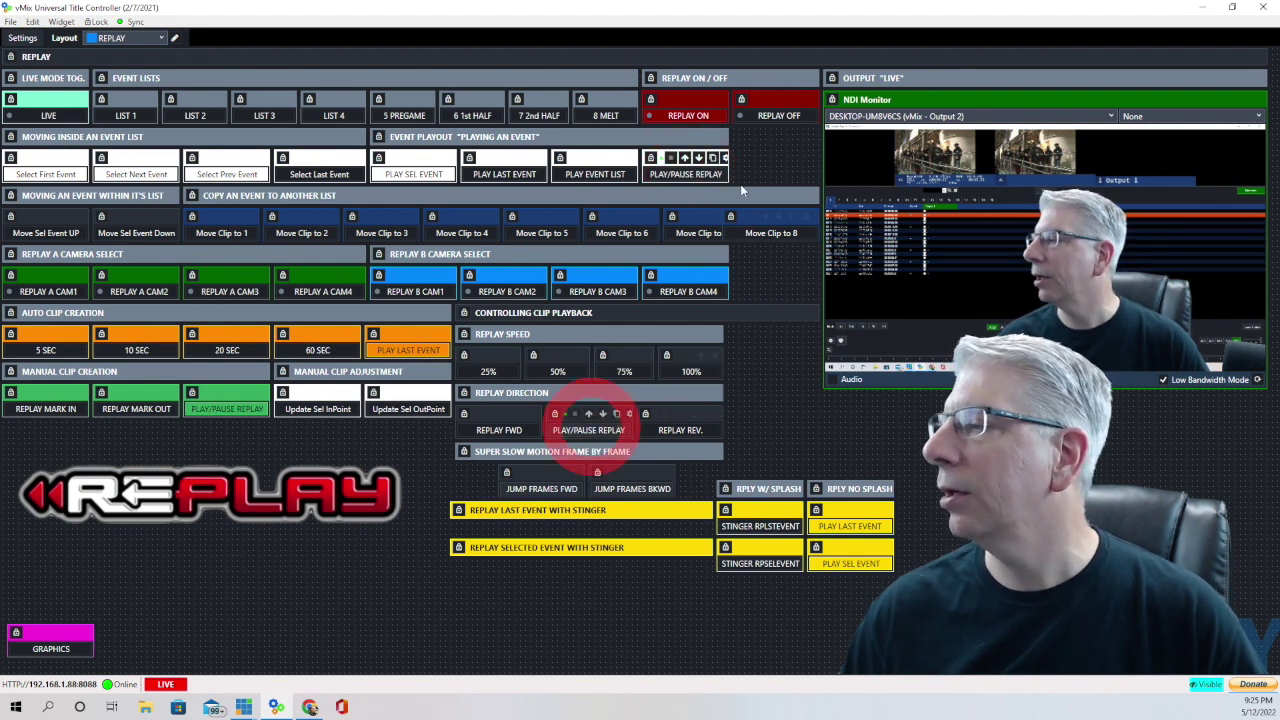
left_click(725, 159)
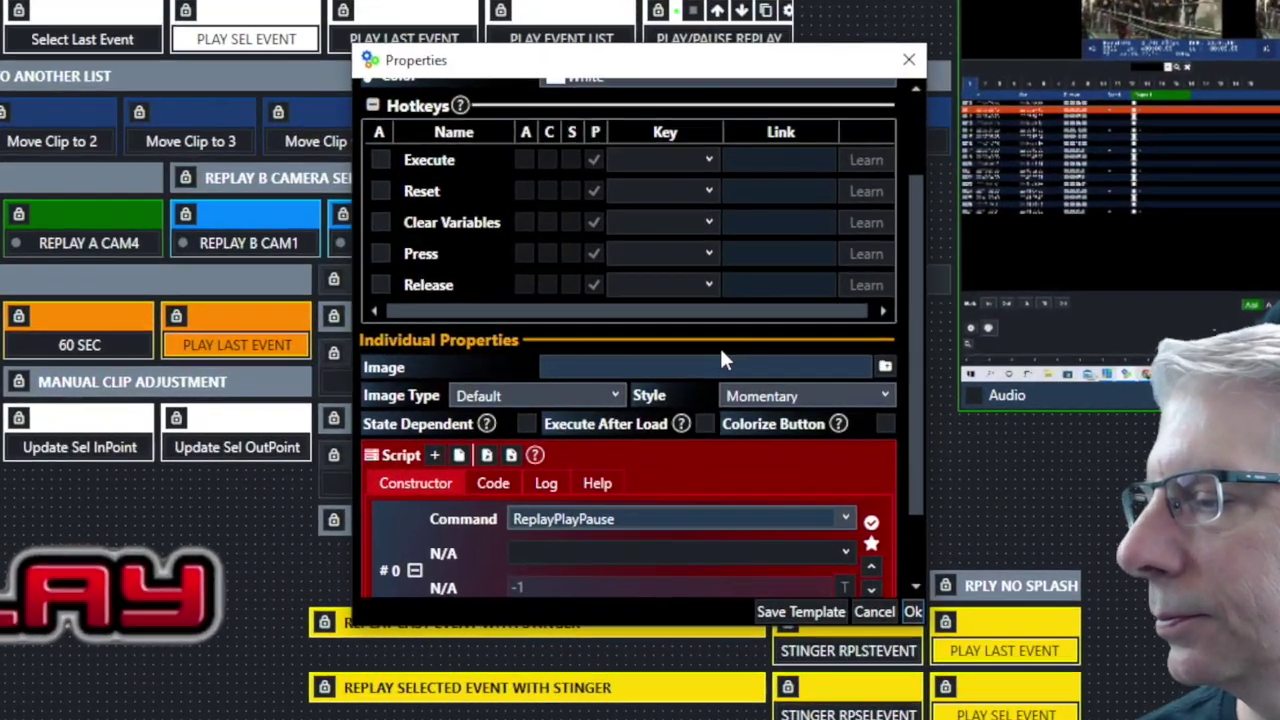
scroll(683, 359, "down", 2)
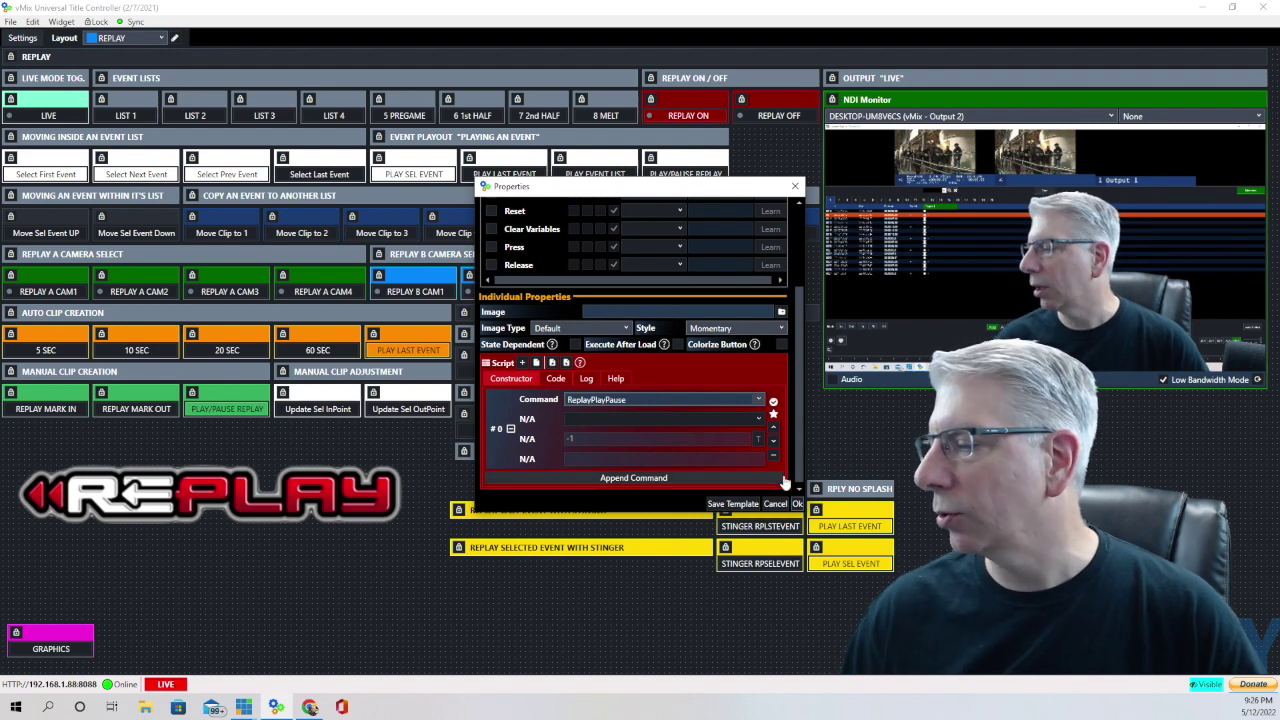
left_click(797, 504)
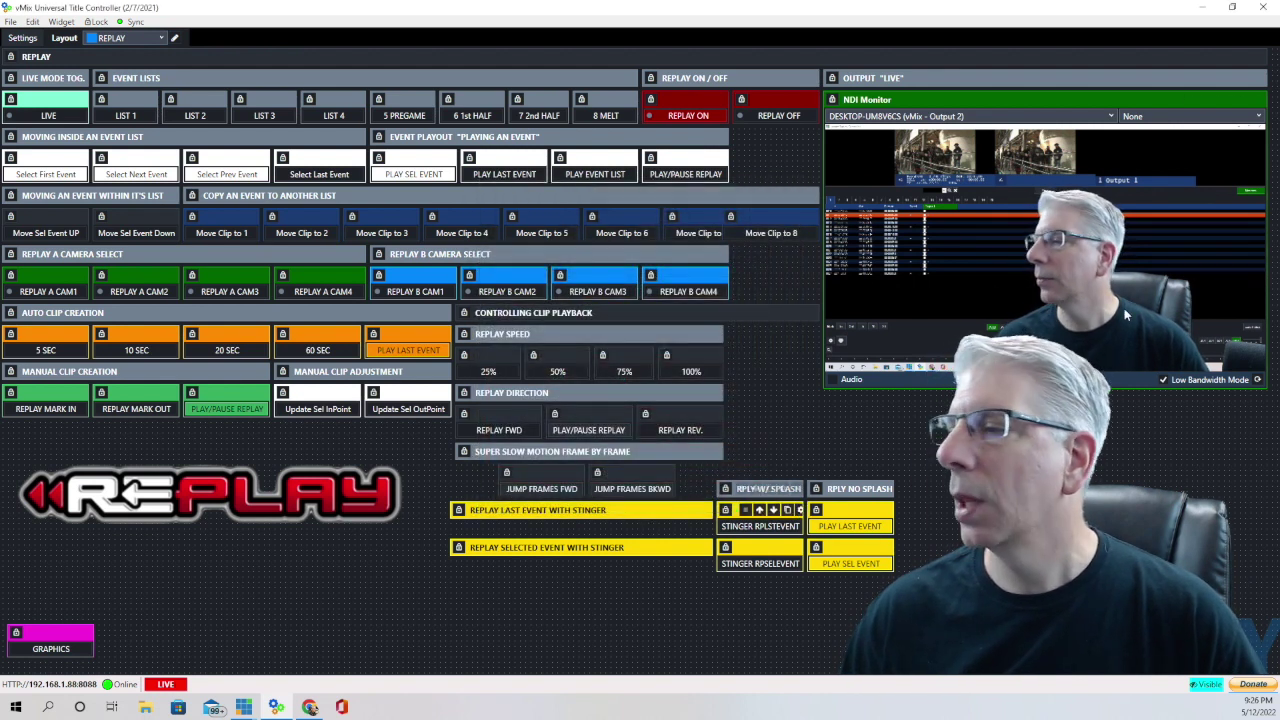
- Check the script commands assigned to the Move Sel Event UP and Move Sel Event Down buttons
mouse_move(44, 211)
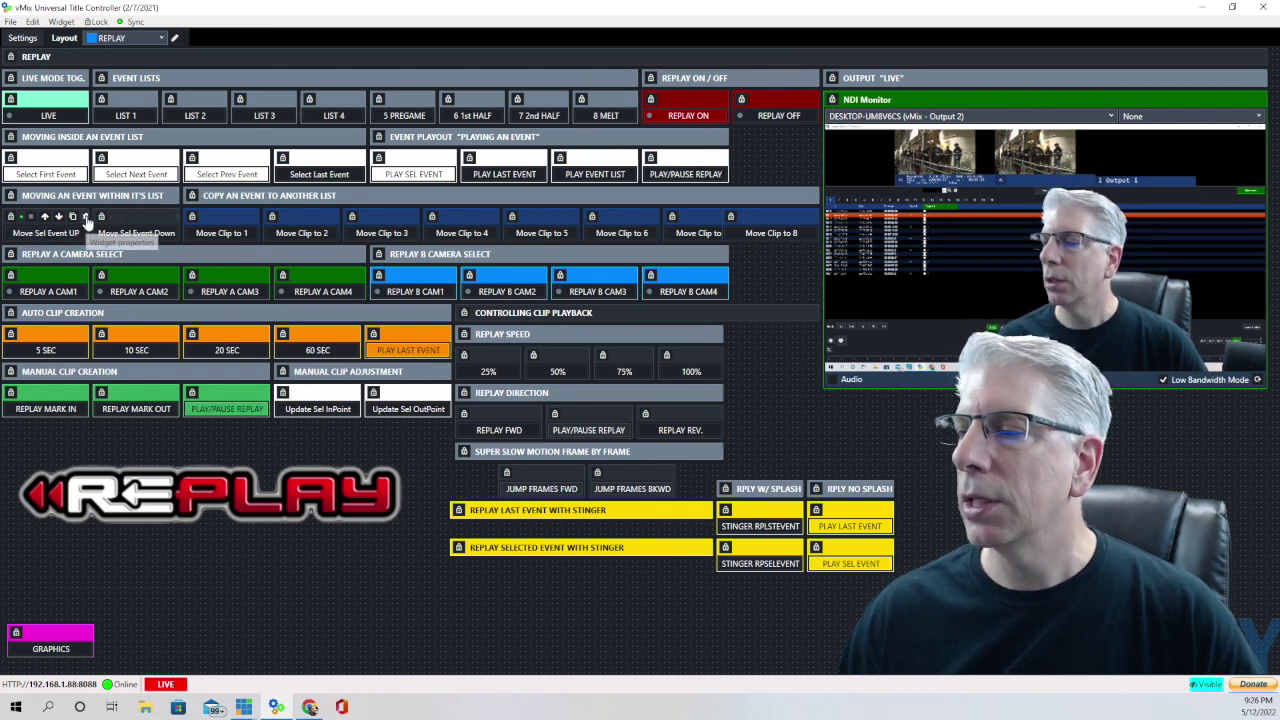
left_click(86, 217)
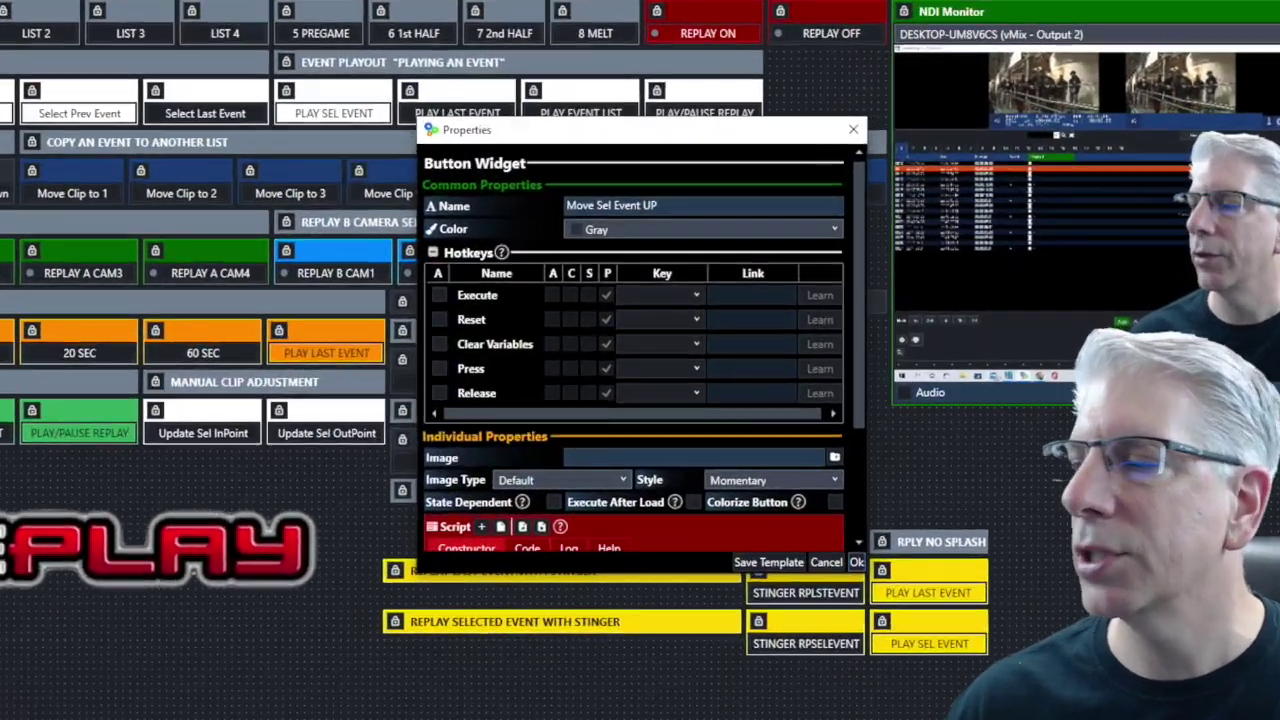
scroll(643, 300, "down", 1)
scroll(656, 274, "down", 2)
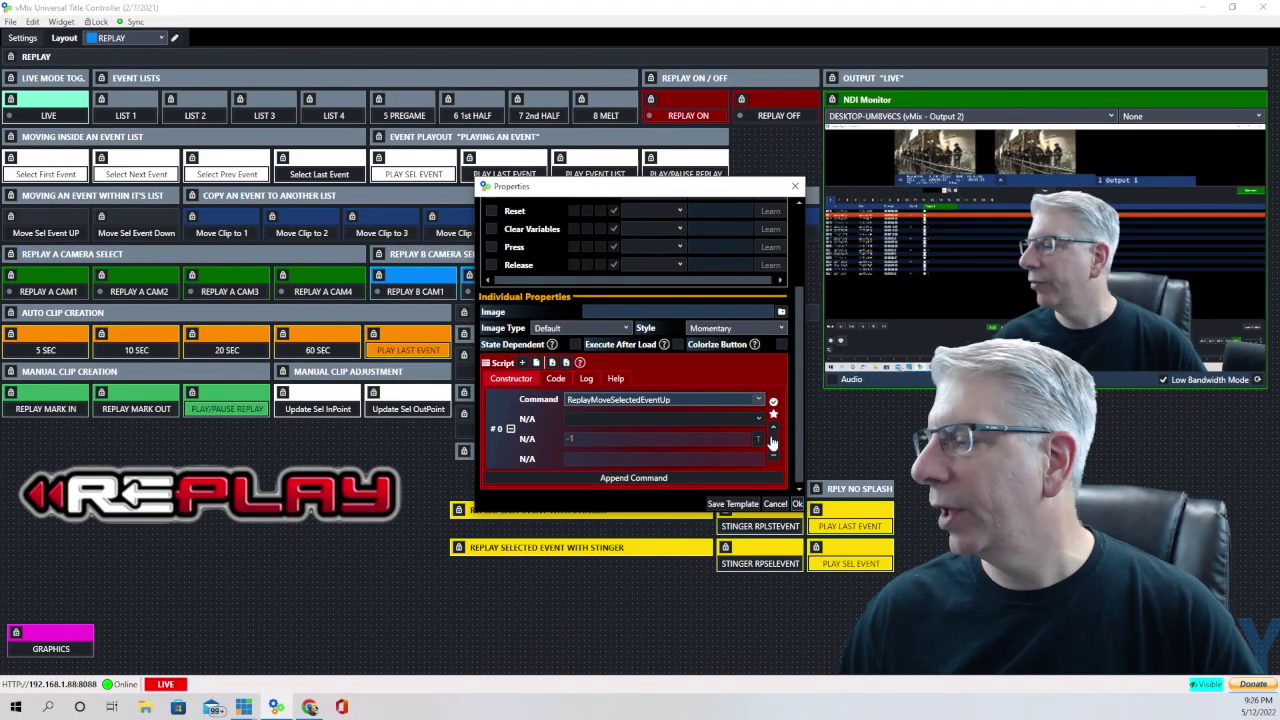
left_click(798, 504)
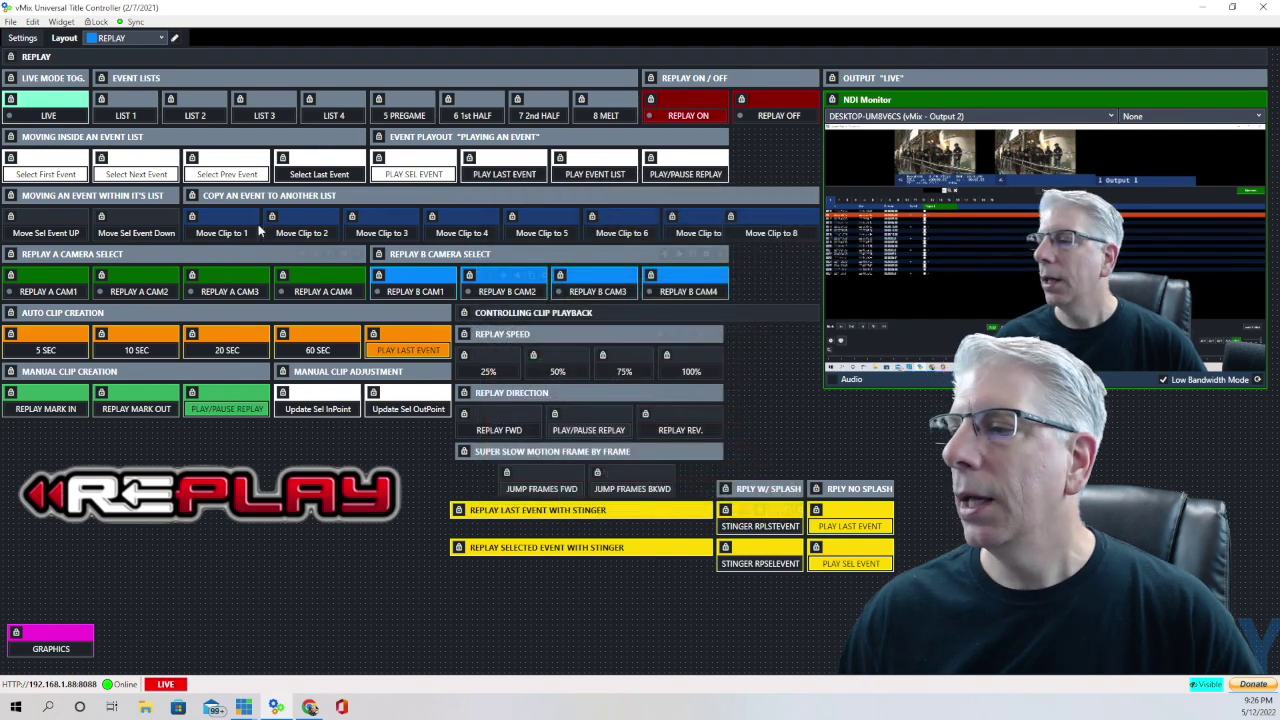
left_click(177, 217)
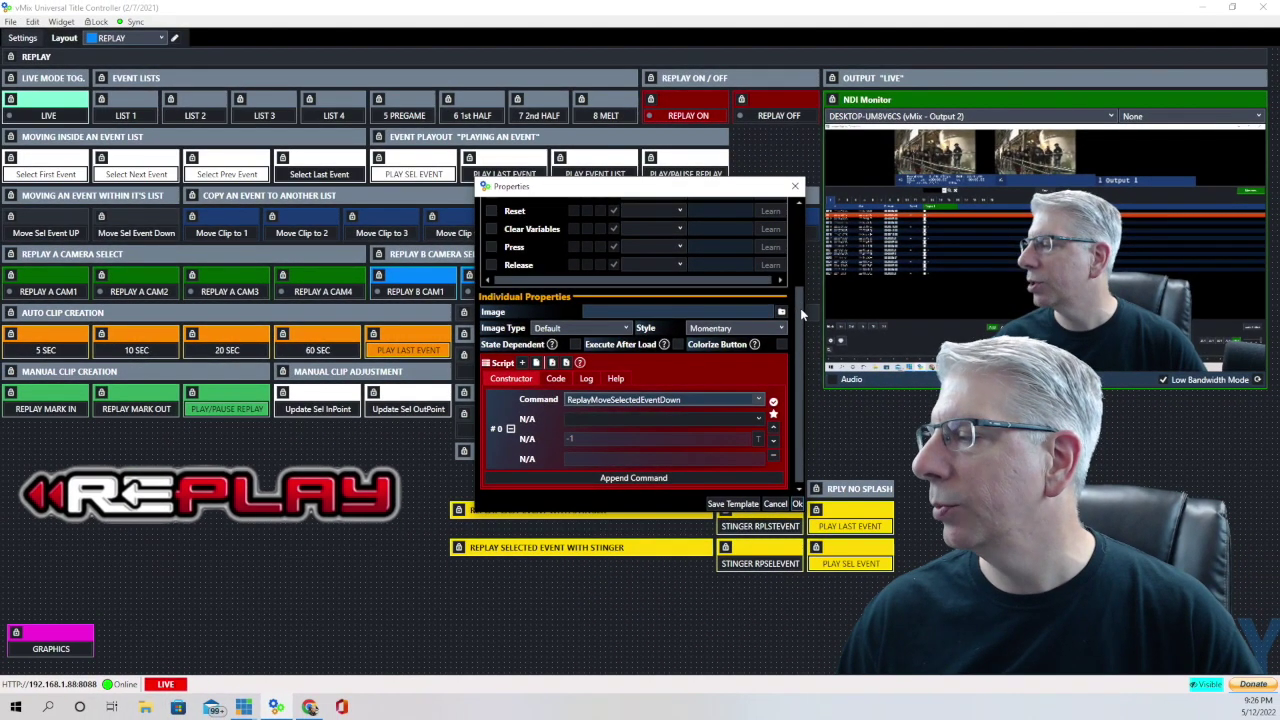
left_click(797, 504)
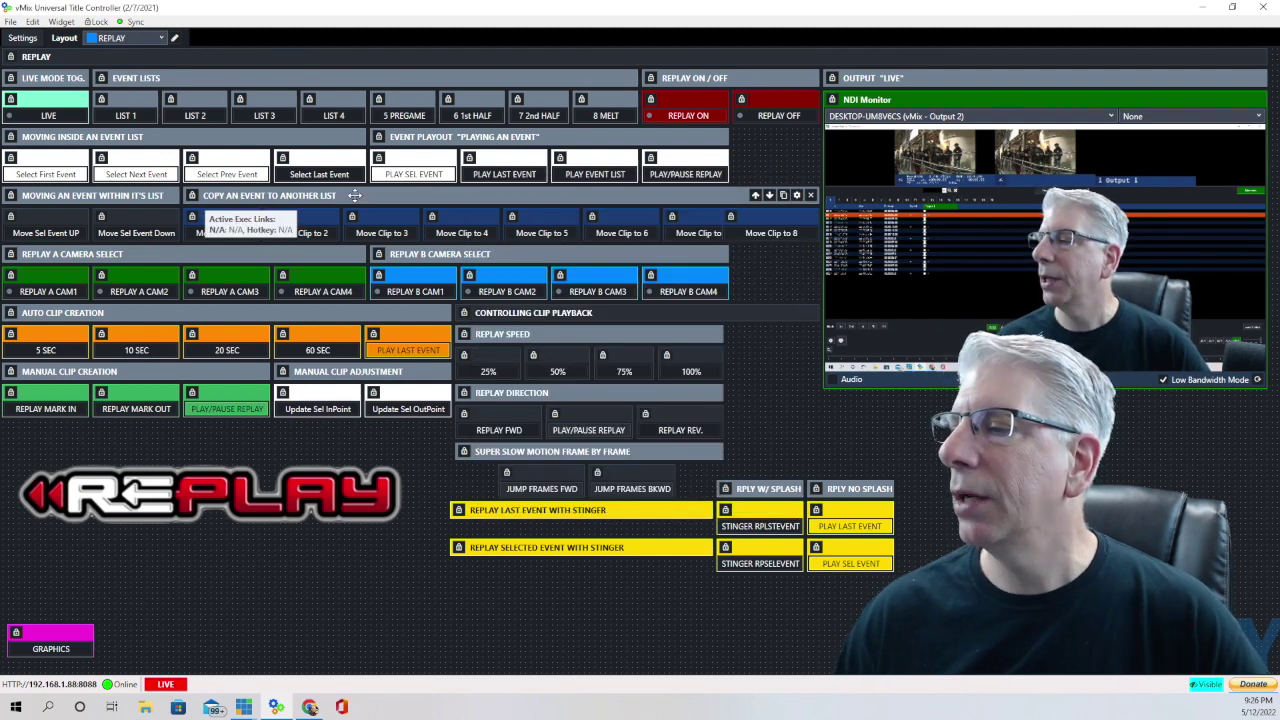
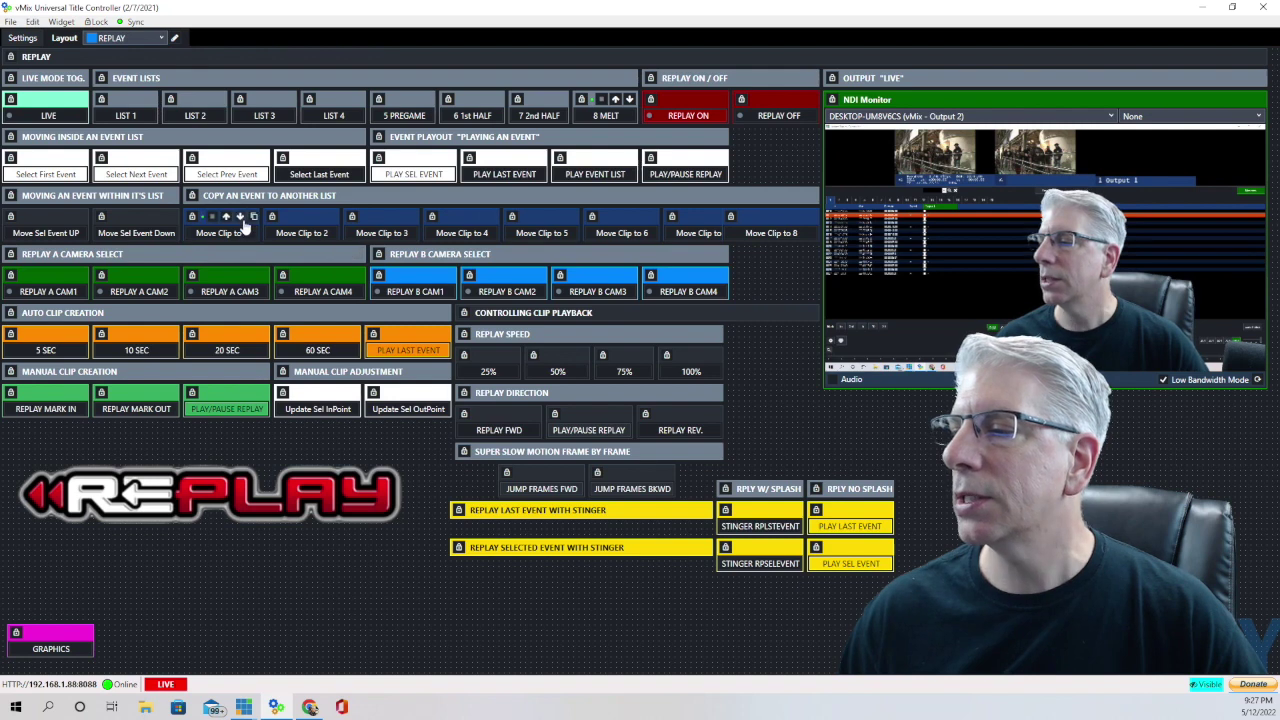
- Inspect the Move Clip to 1 button's script command and the event list numbers available for its EventList setting
left_click(255, 217)
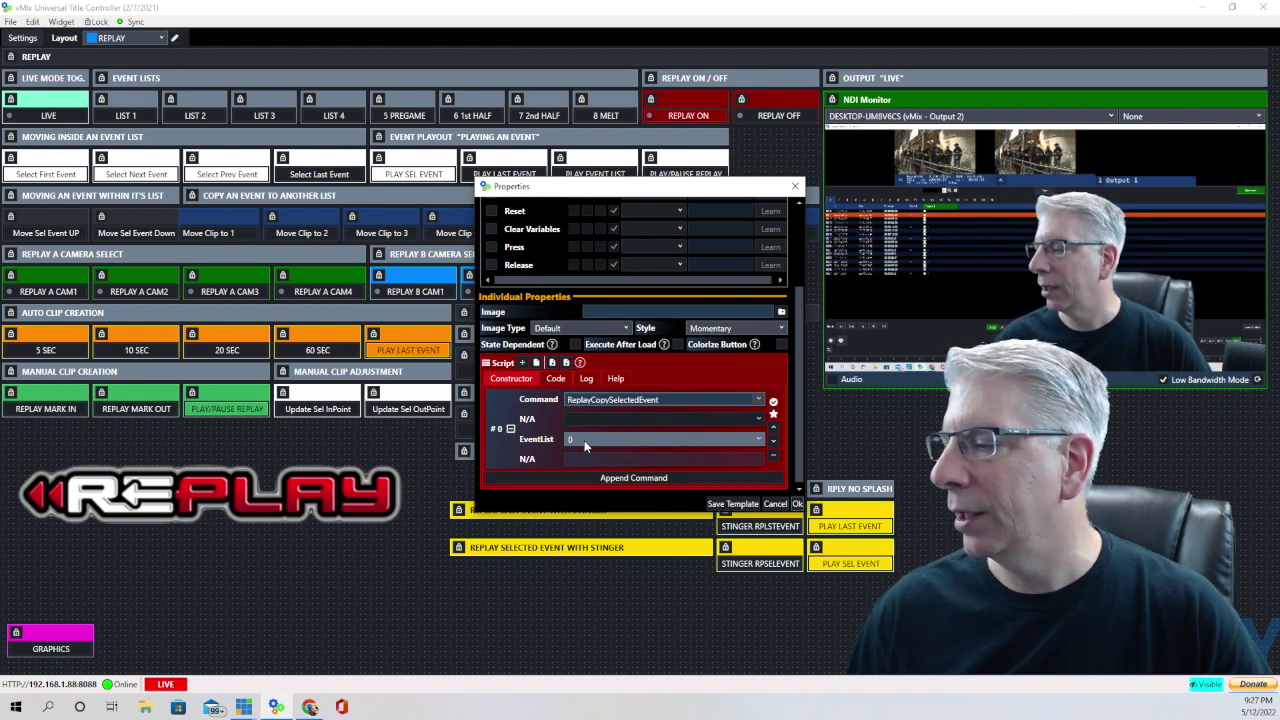
left_click(754, 441)
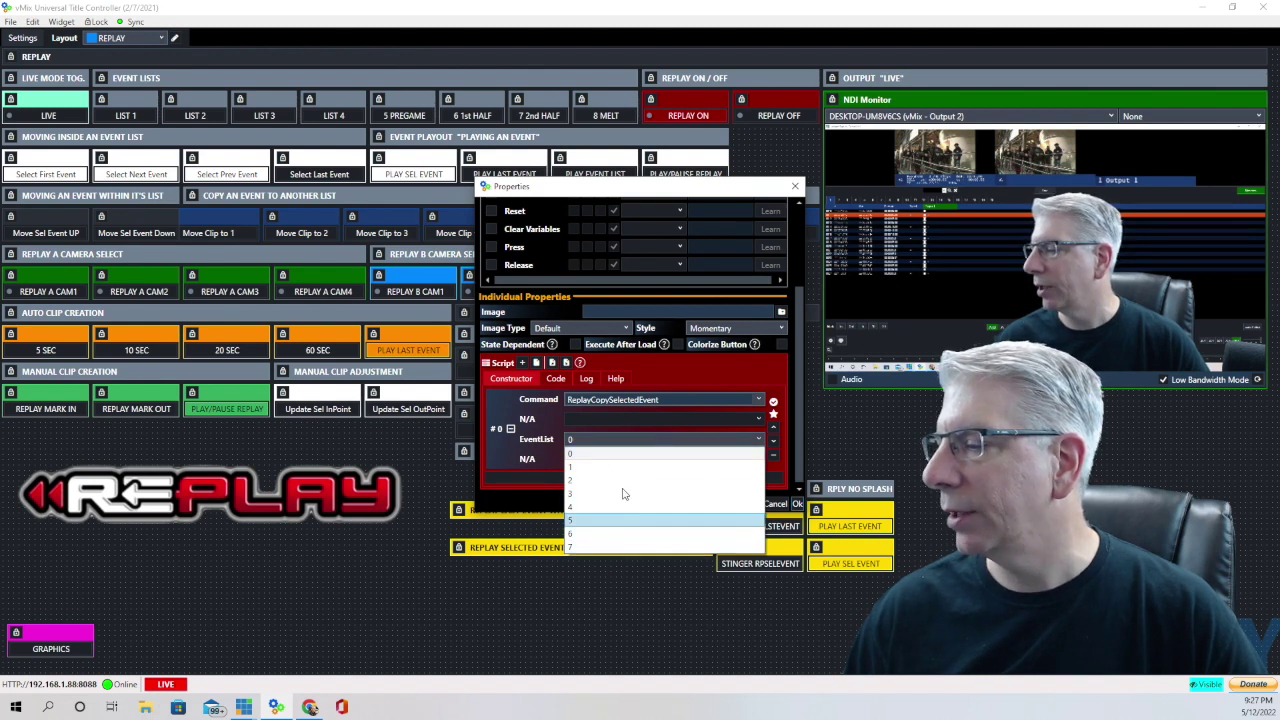
left_click(608, 441)
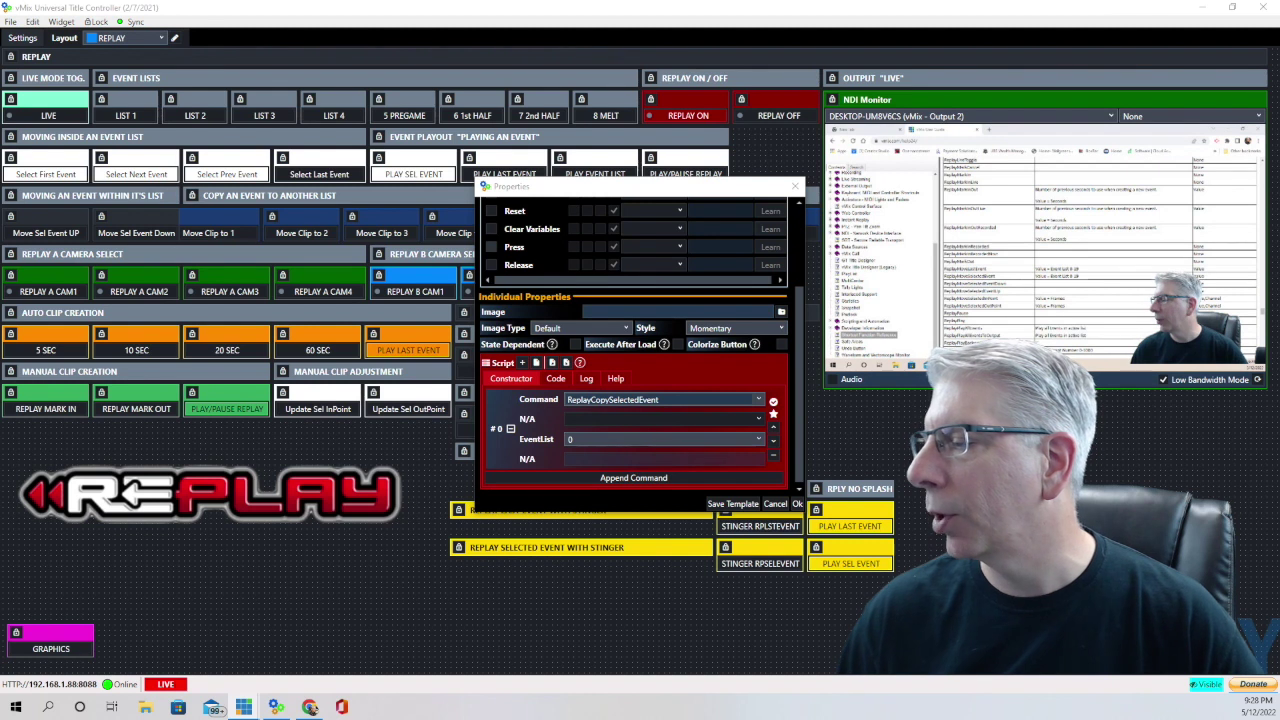
left_click(797, 503)
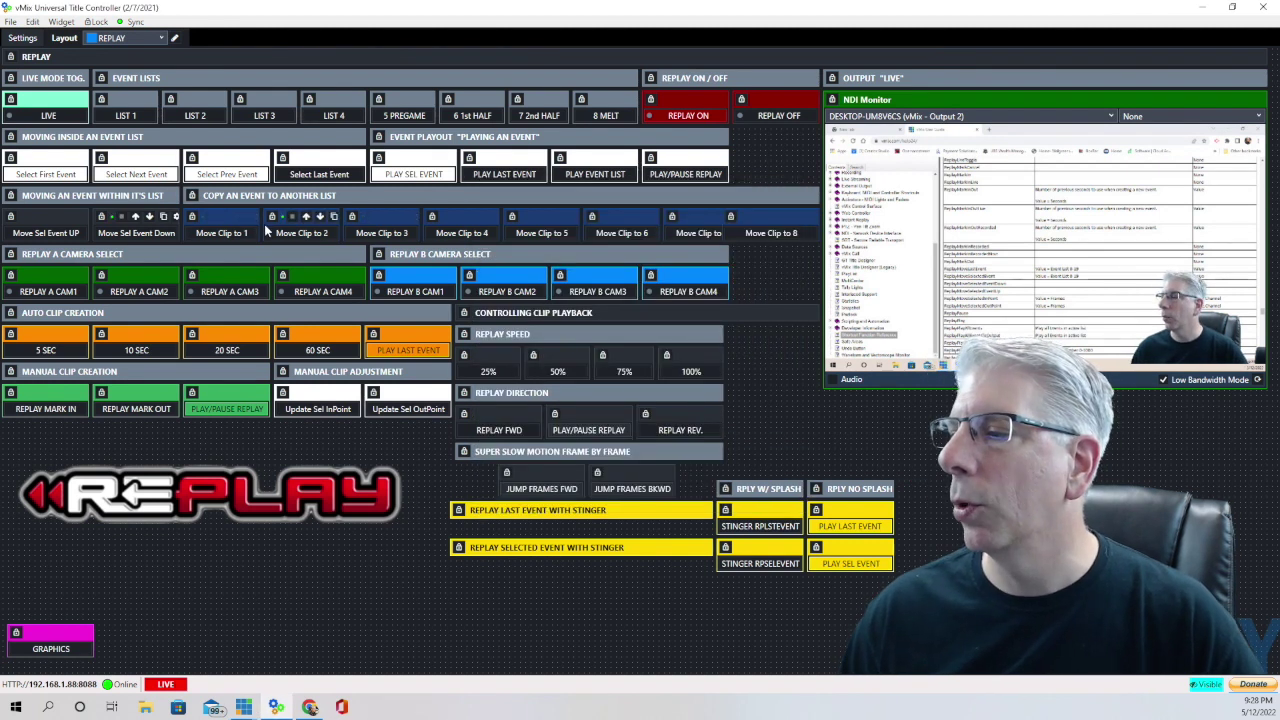
- Extend the Move Clip to 2 button over its neighbour to reach its properties, and review its script command and EventList setting
left_click_drag(260, 226, 234, 226)
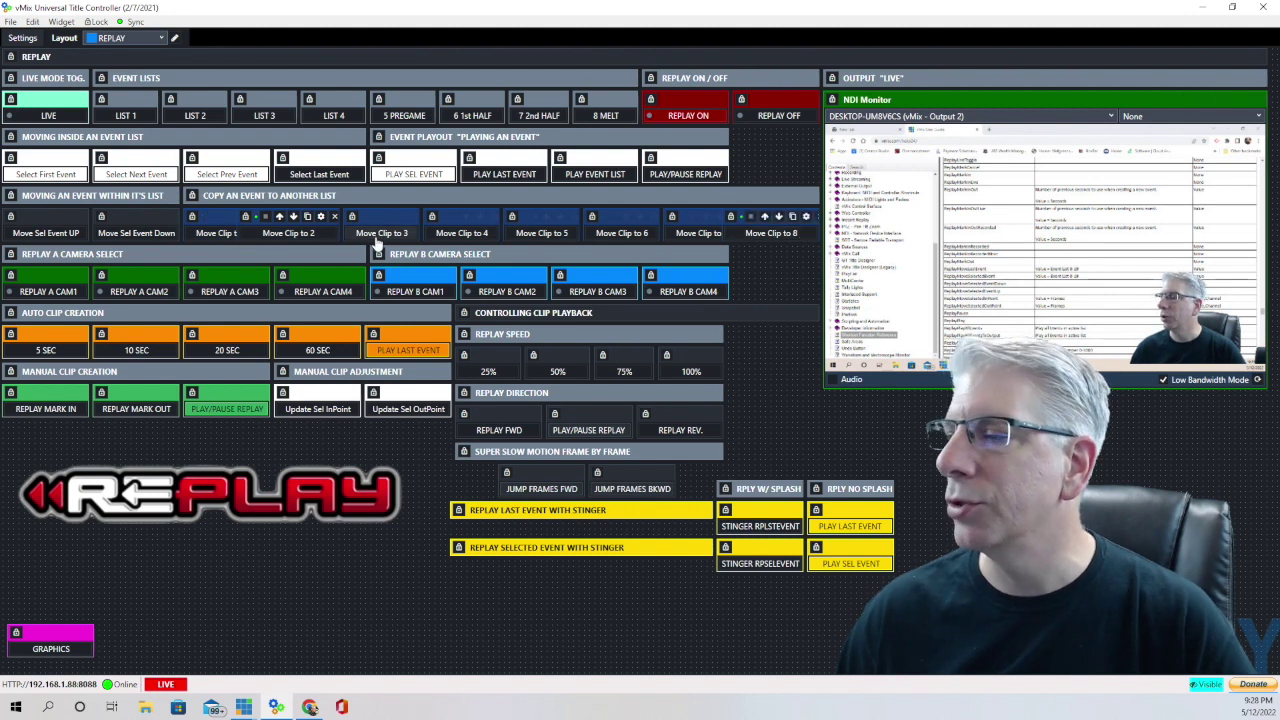
left_click(320, 217)
scroll(626, 292, "down", 3)
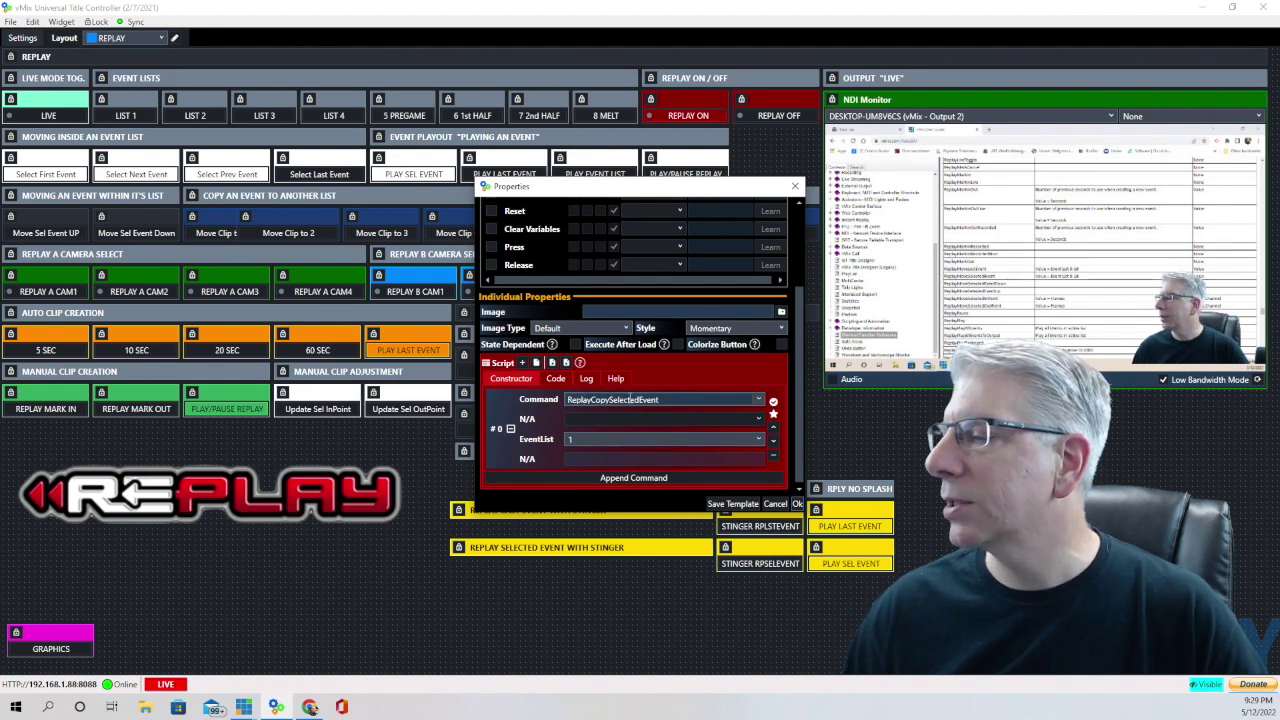
left_click(800, 503)
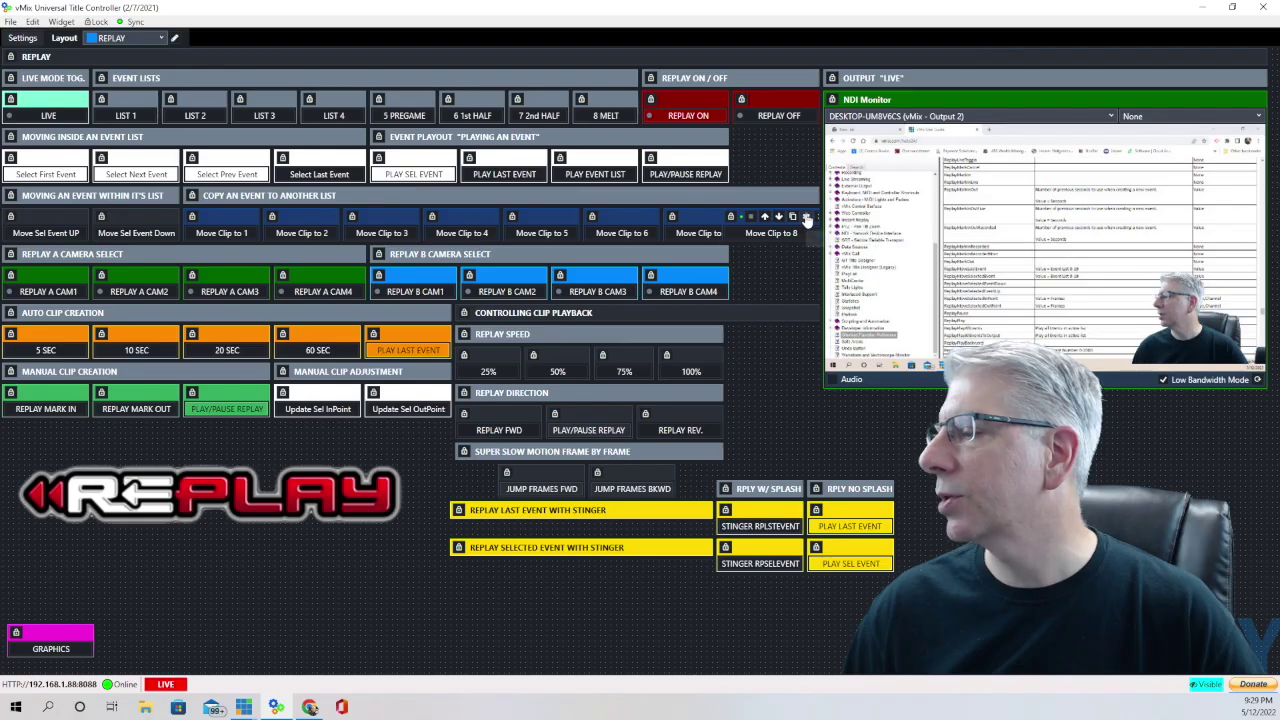
- Review the script command and EventList setting of the Move Clip to 8 button
left_click(806, 216)
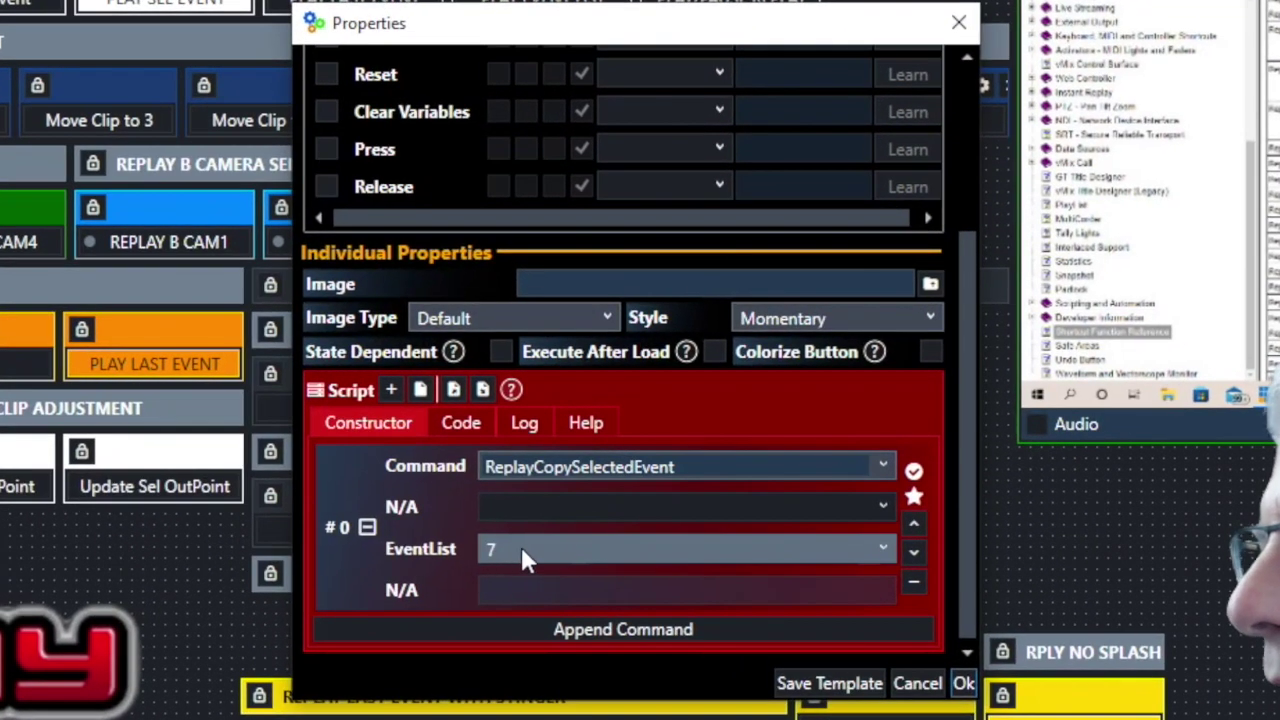
left_click(532, 489)
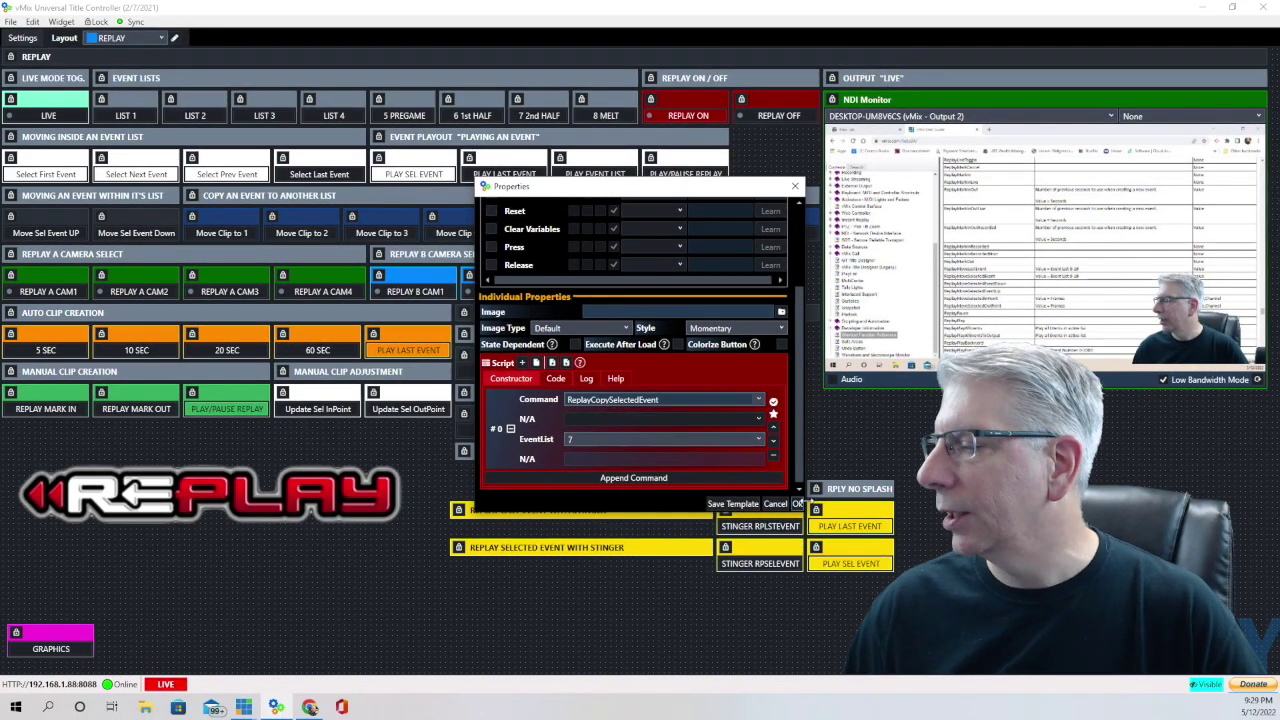
left_click(797, 504)
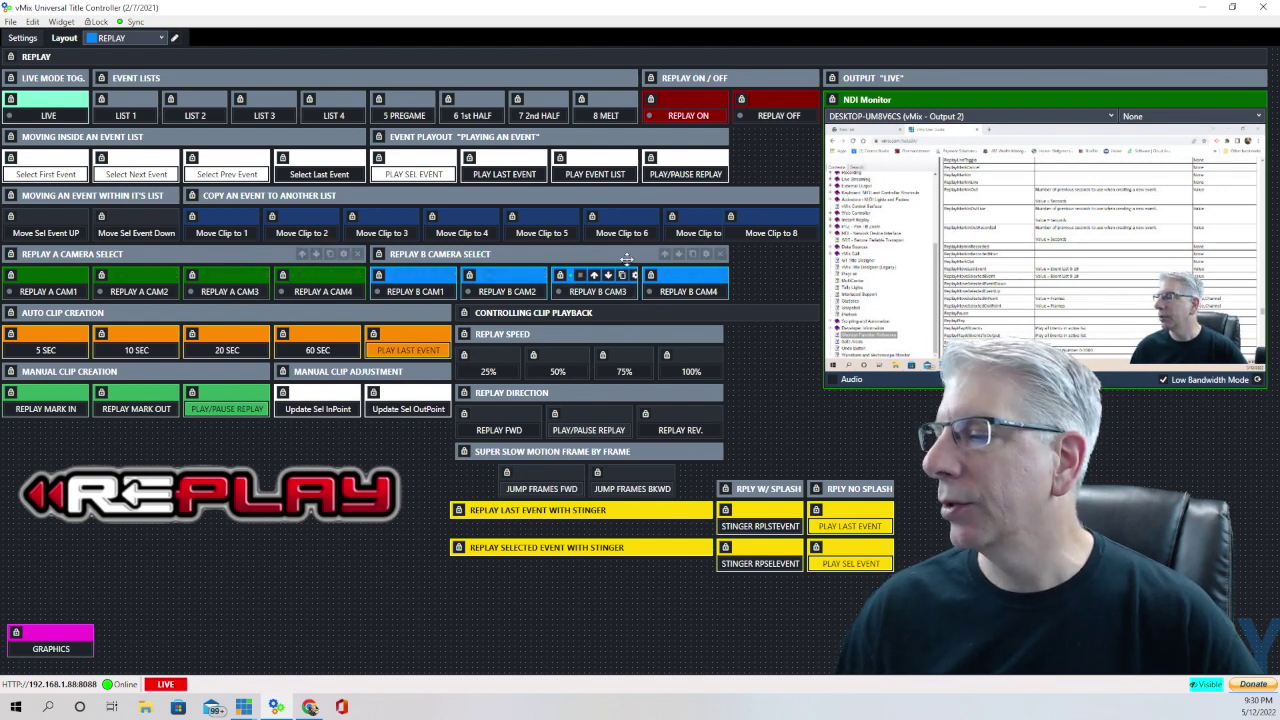
- Compare the script command, Camera and Bus settings of the REPLAY A CAM1 and REPLAY B CAM1 buttons
left_click(86, 277)
scroll(674, 376, "down", 5)
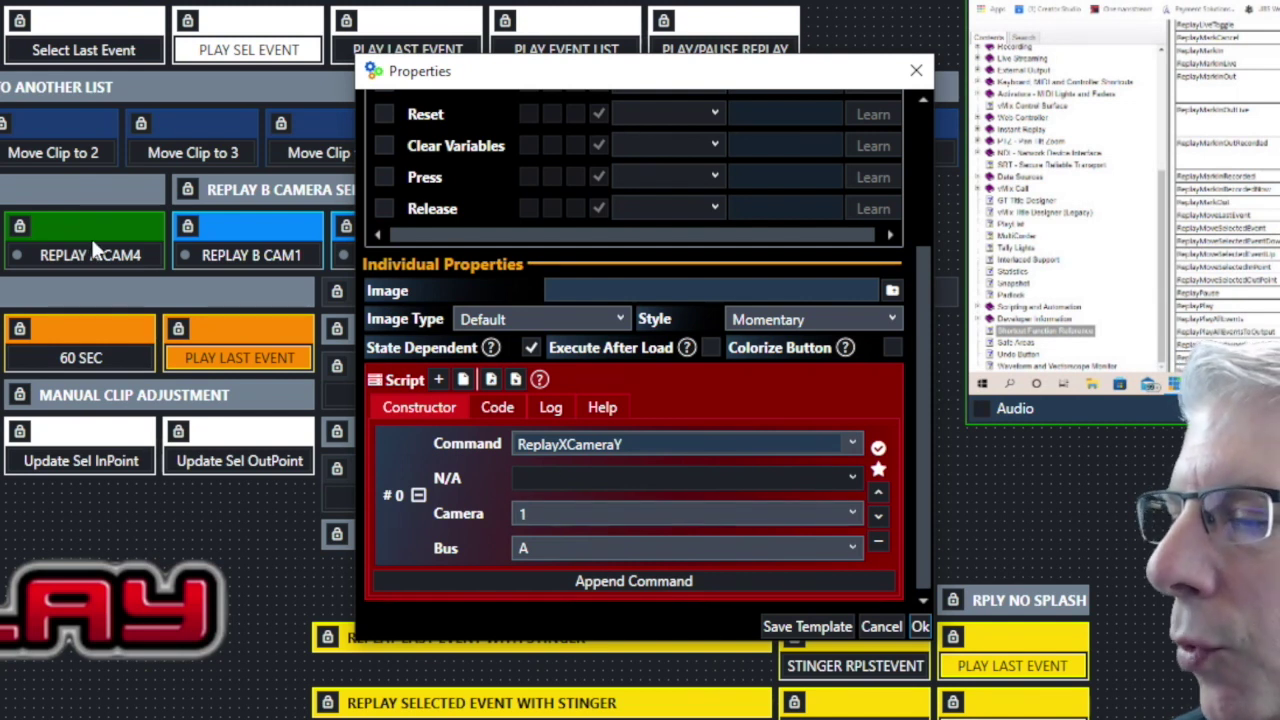
left_click(920, 626)
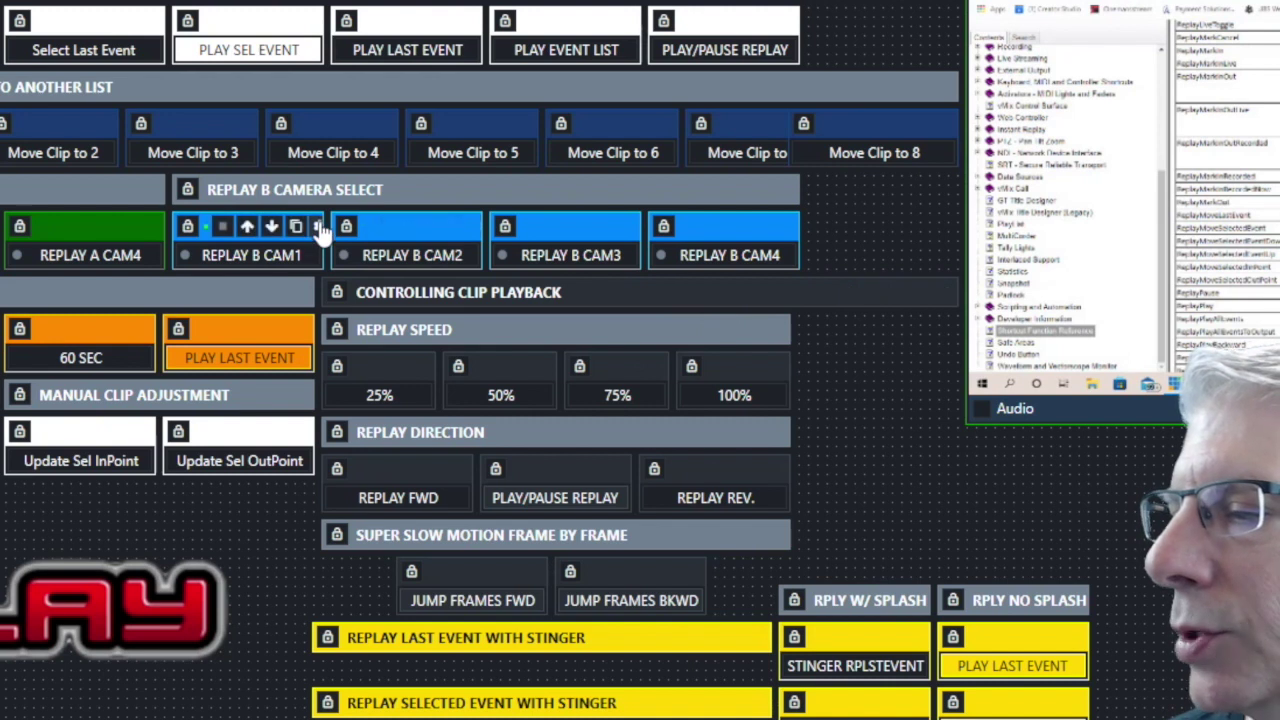
left_click(319, 226)
scroll(600, 308, "down", 4)
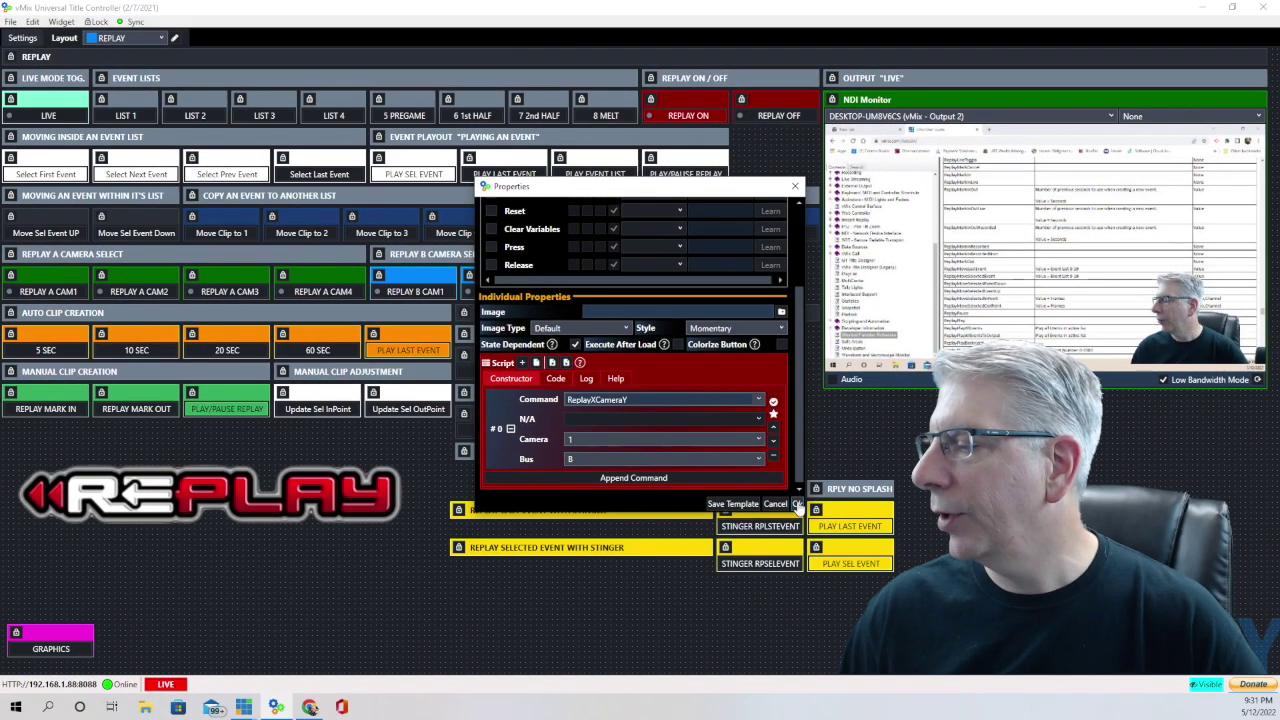
left_click(797, 505)
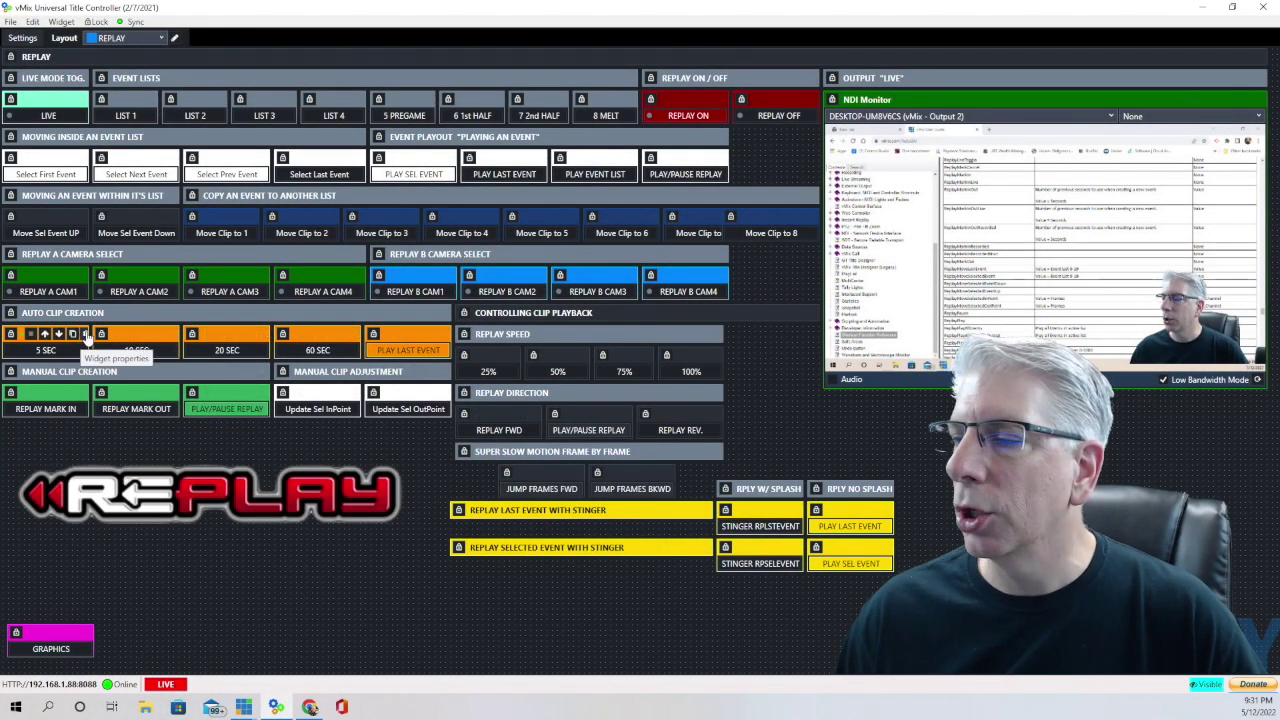
- Review the script command and Seconds setting of the 5 SEC and 10 SEC auto clip creation buttons
left_click(86, 338)
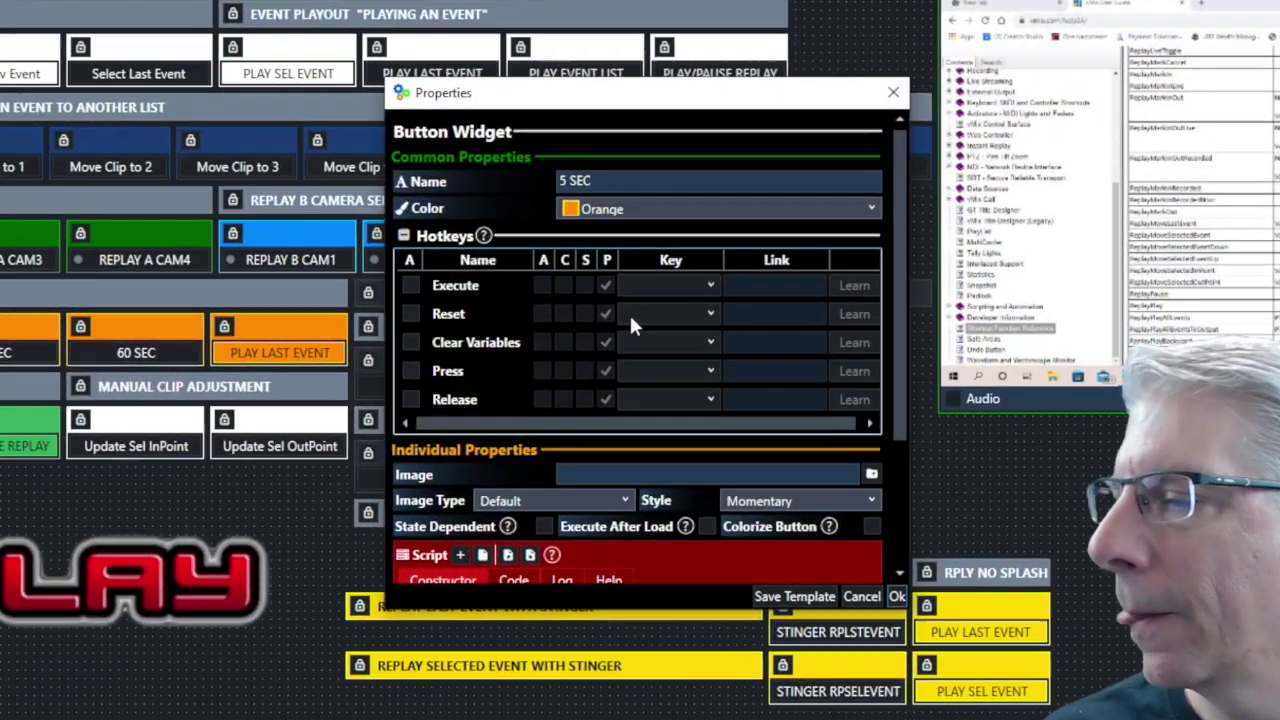
scroll(629, 322, "down", 3)
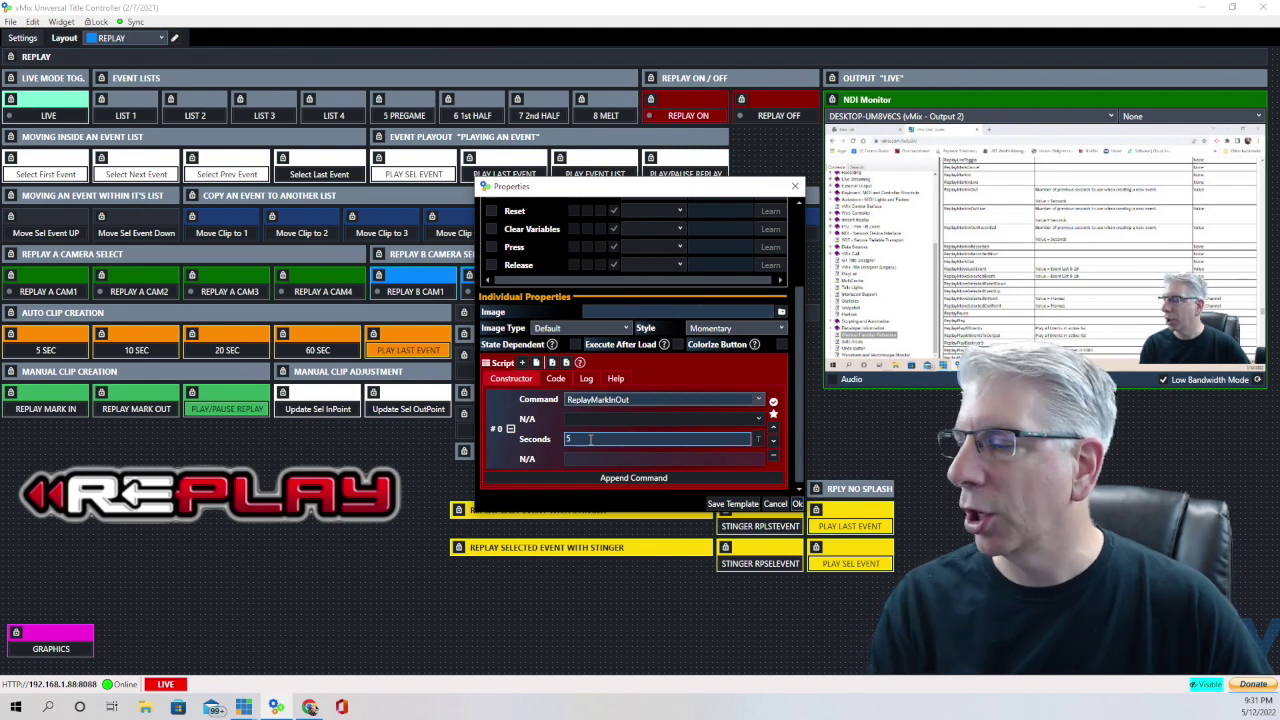
left_click(798, 503)
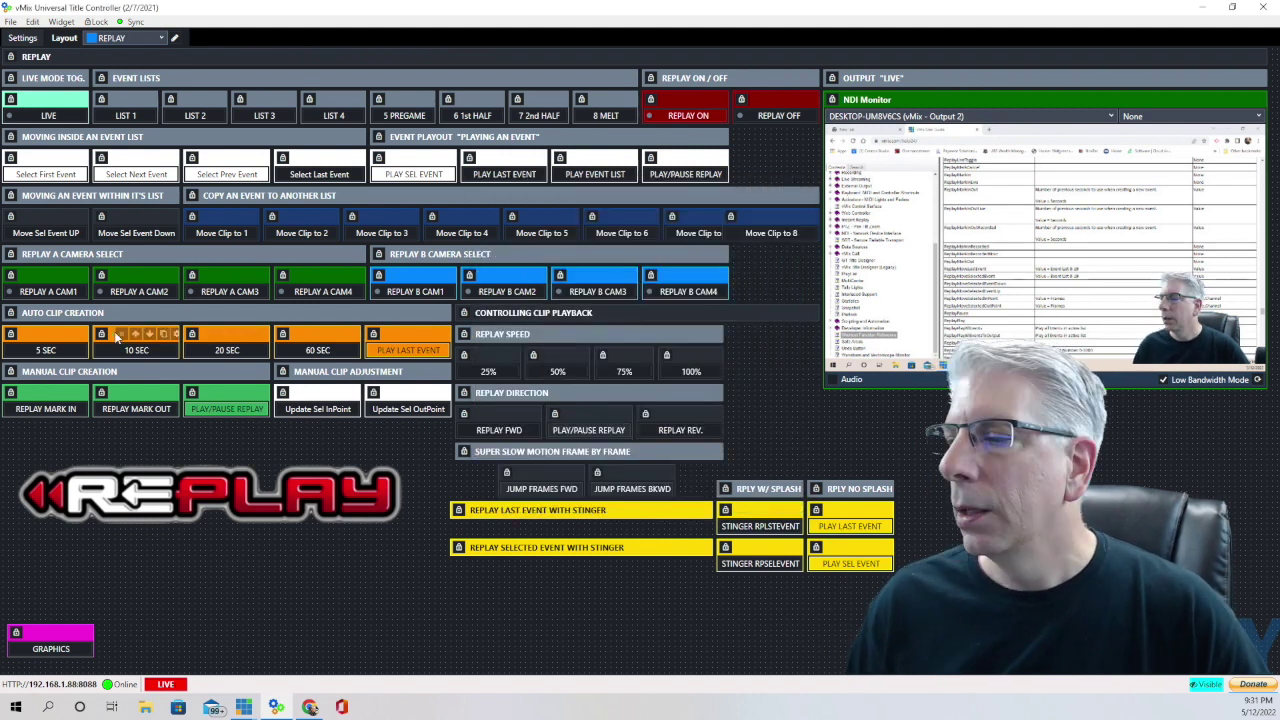
left_click(176, 335)
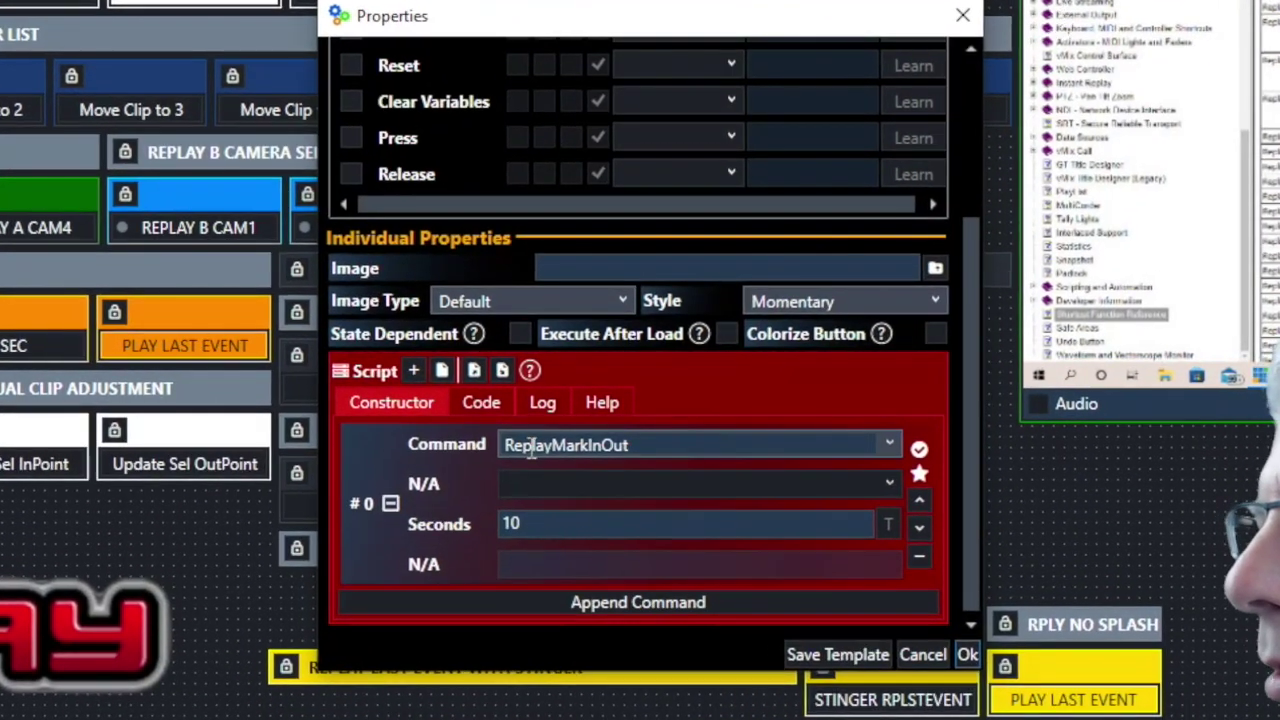
left_click(550, 533)
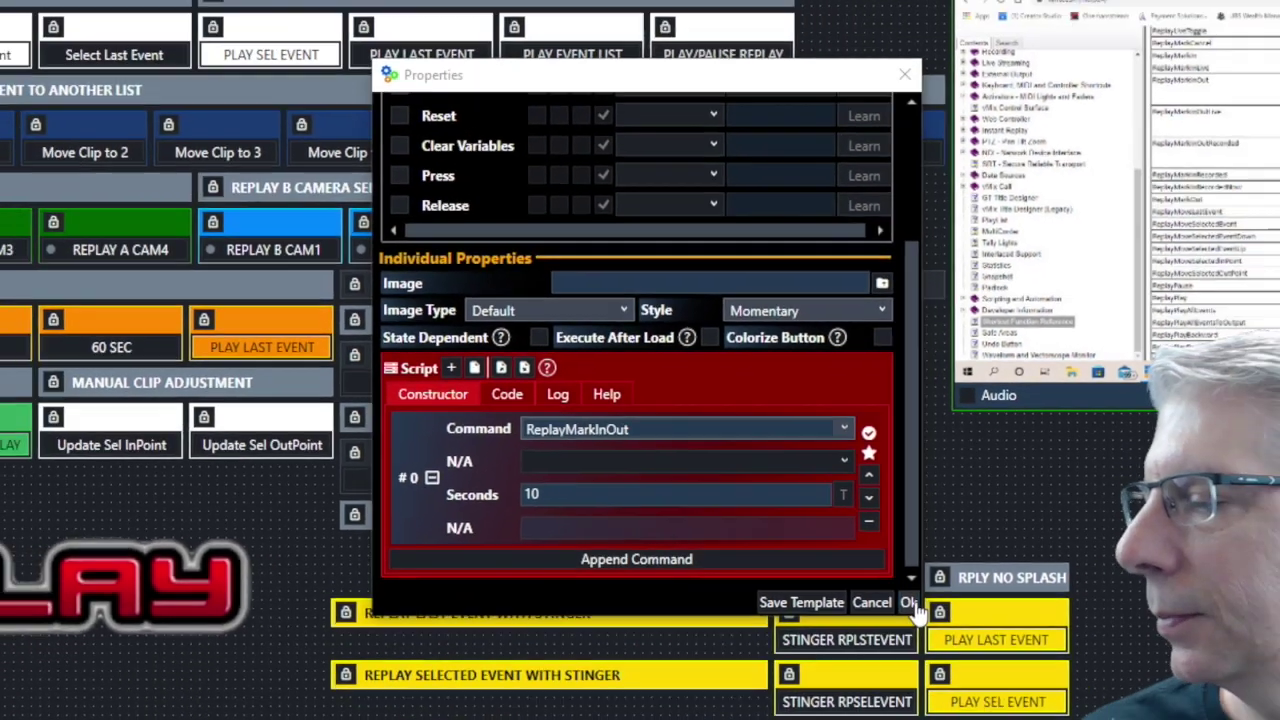
key("Return")
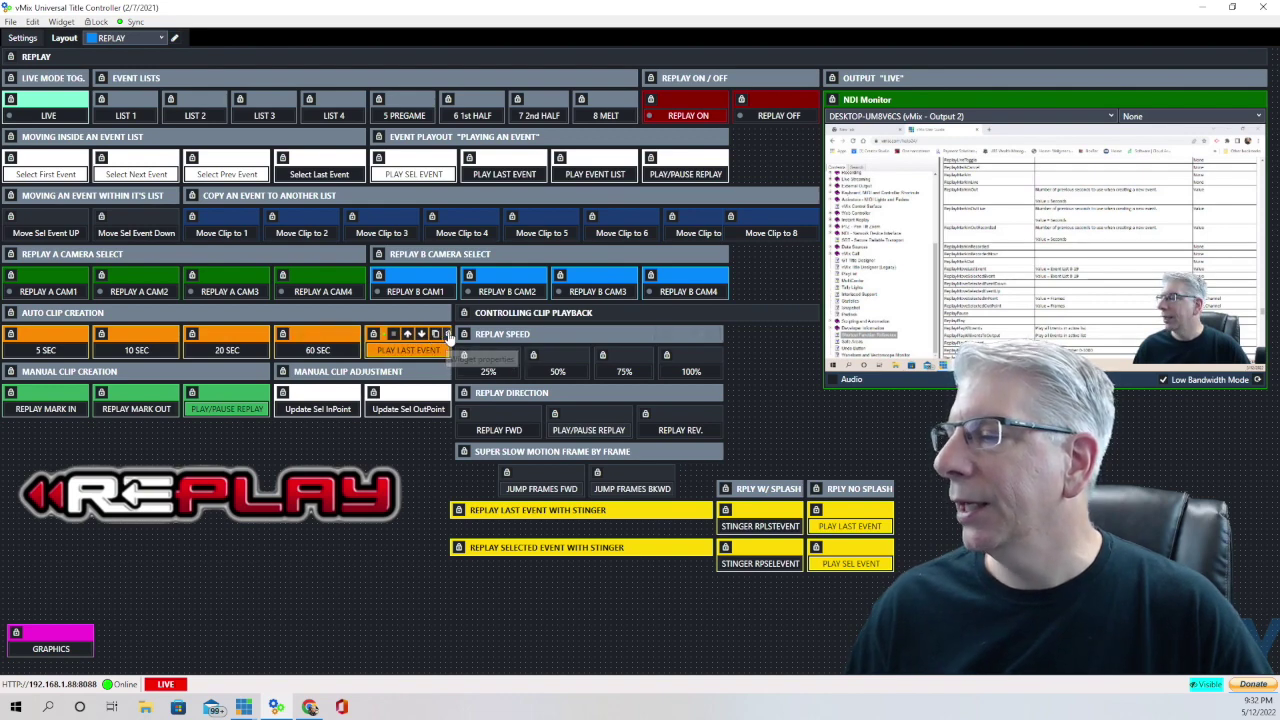
- Inspect the script command of the PLAY LAST EVENT button in the Auto Clip Creation group
left_click(449, 335)
scroll(585, 408, "down", 5)
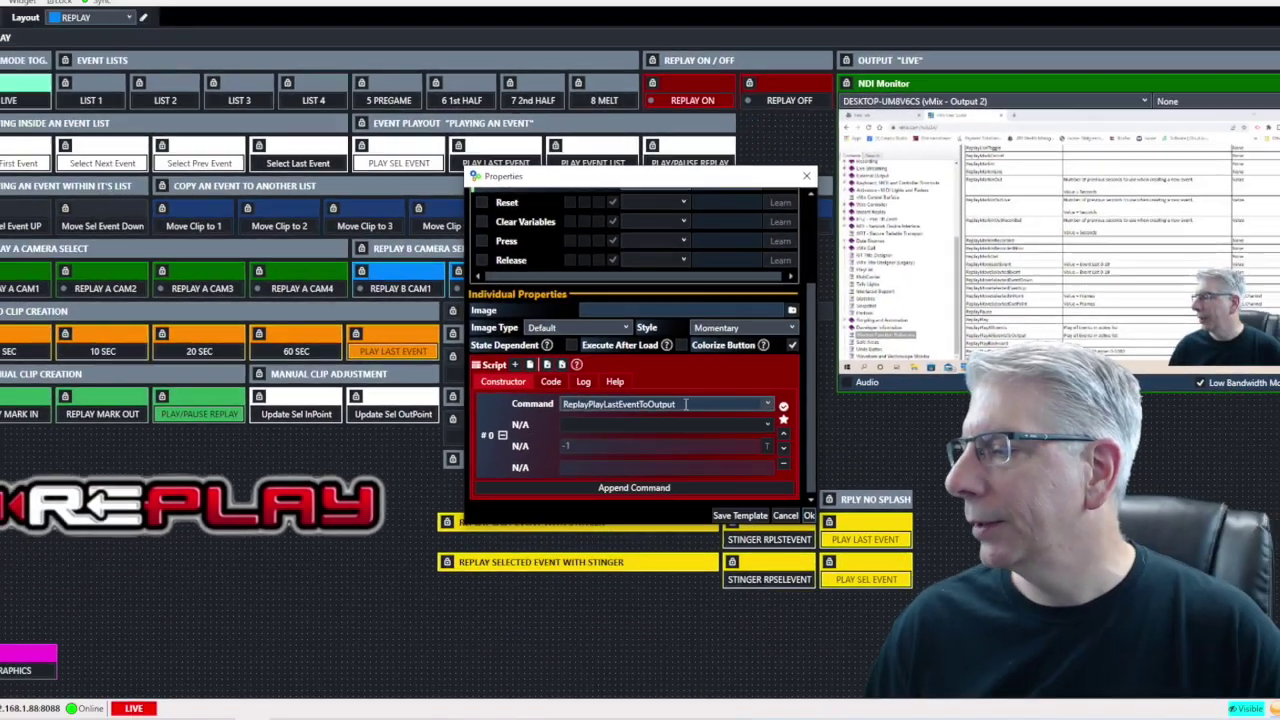
key("Return")
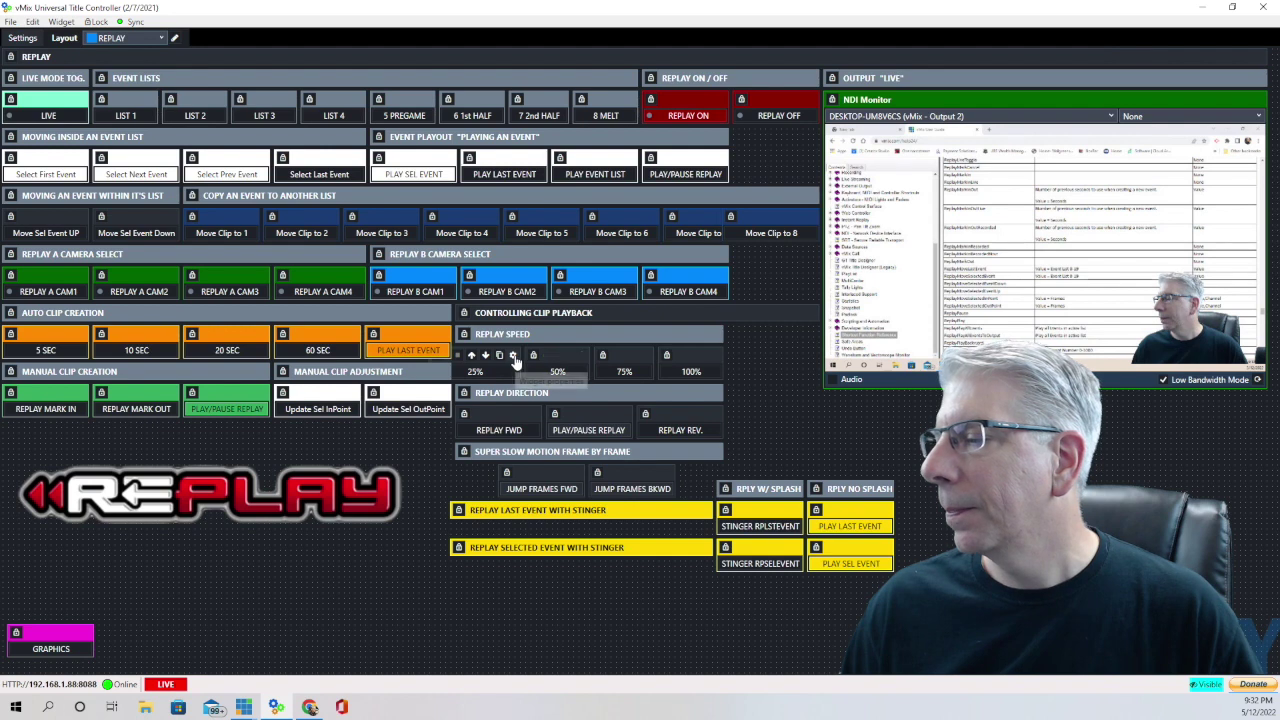
- Compare the script command and Speed setting of the 25% and 50% replay speed buttons
left_click(514, 356)
scroll(730, 340, "down", 1)
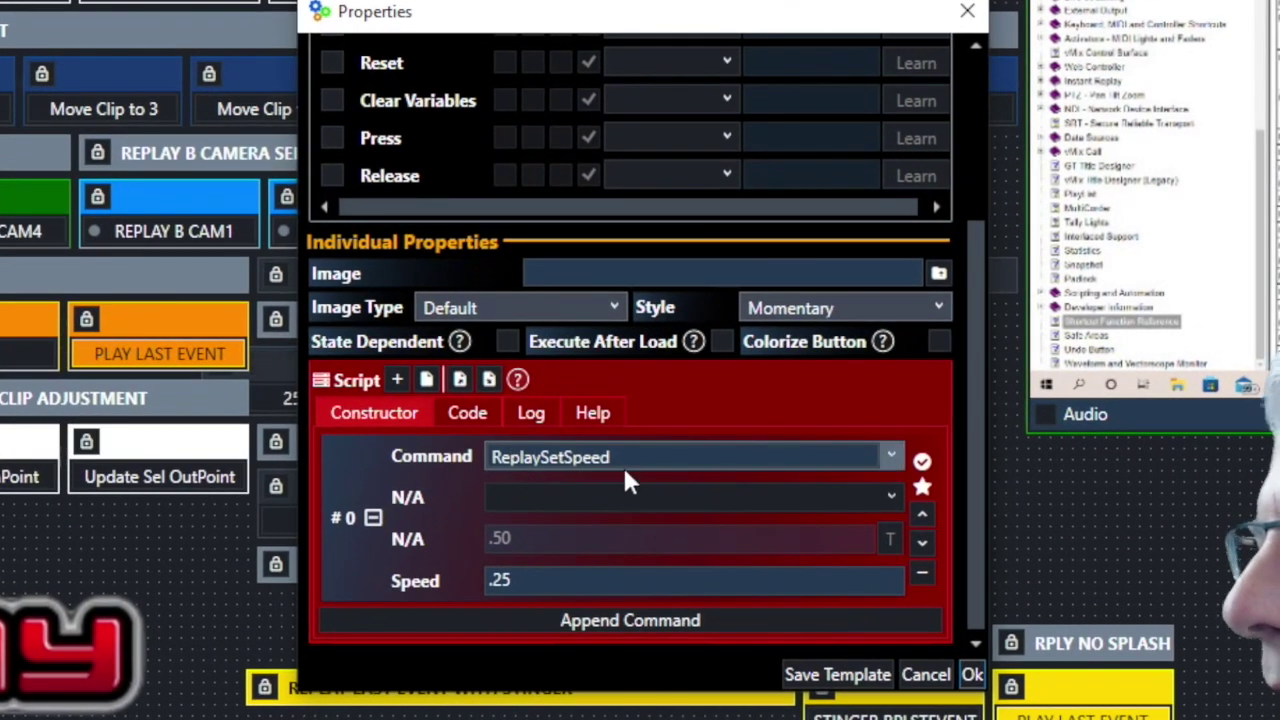
left_click(497, 582)
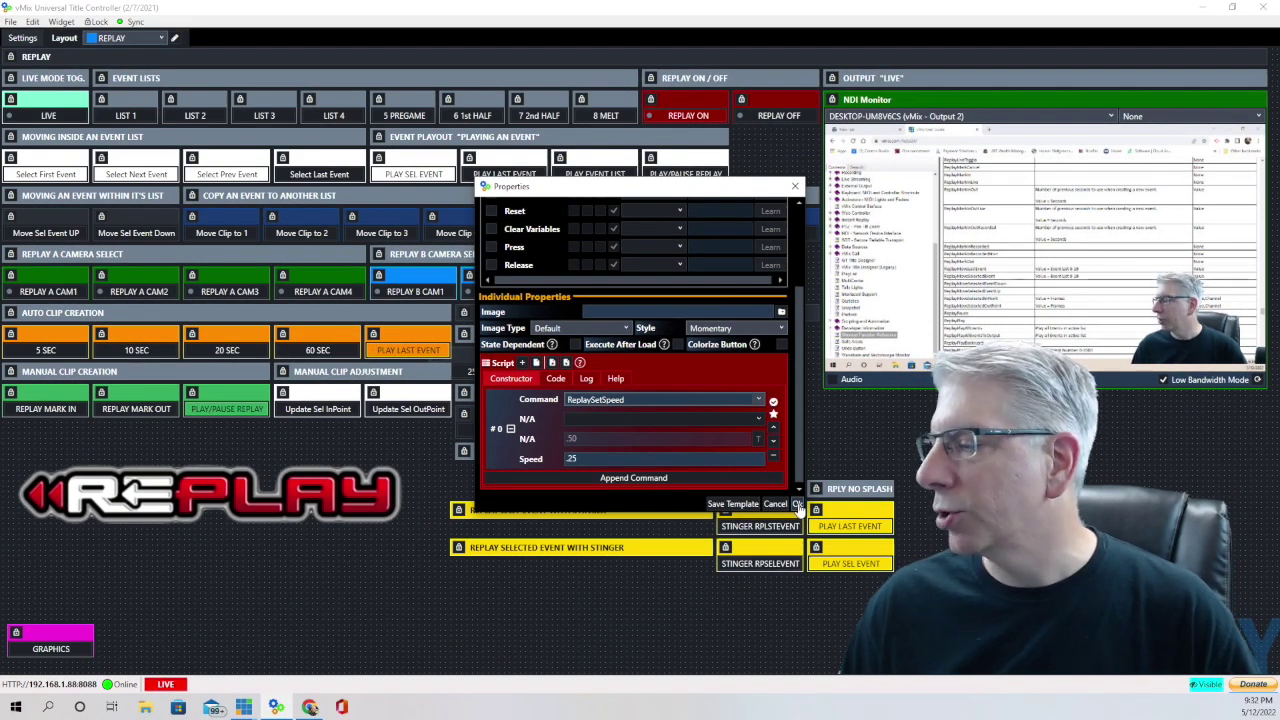
left_click(797, 504)
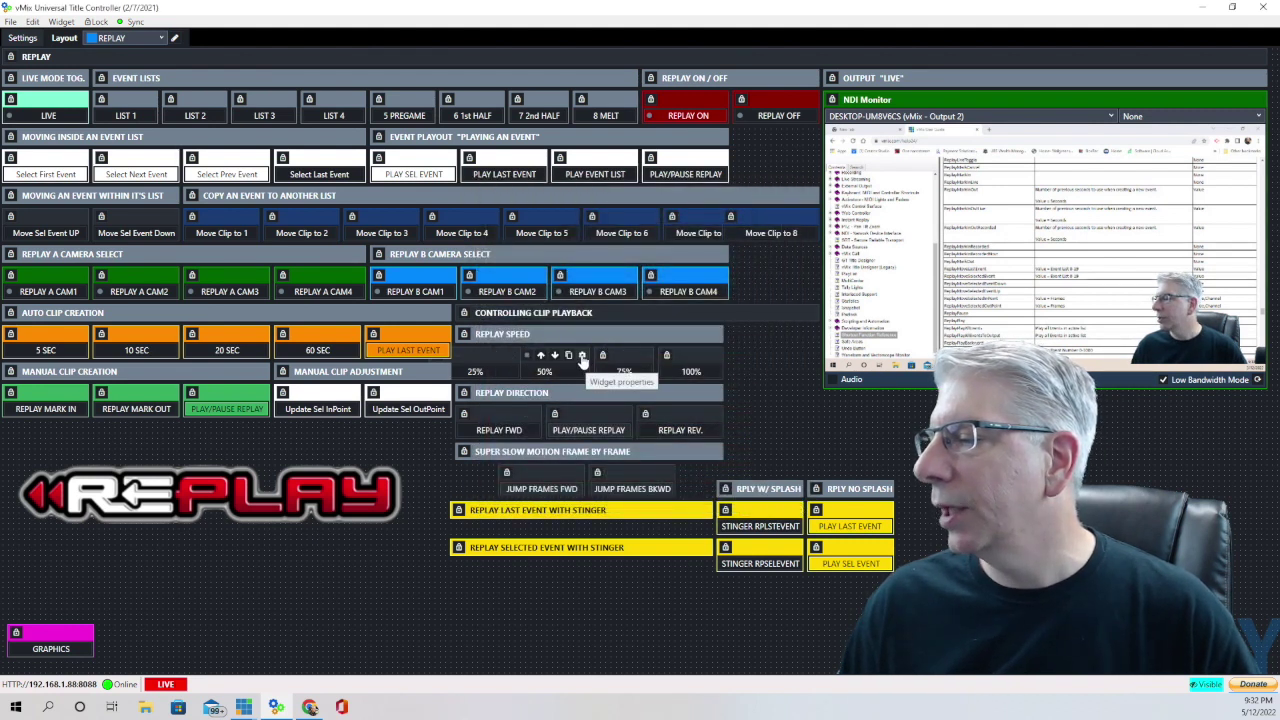
left_click(582, 358)
scroll(664, 344, "down", 5)
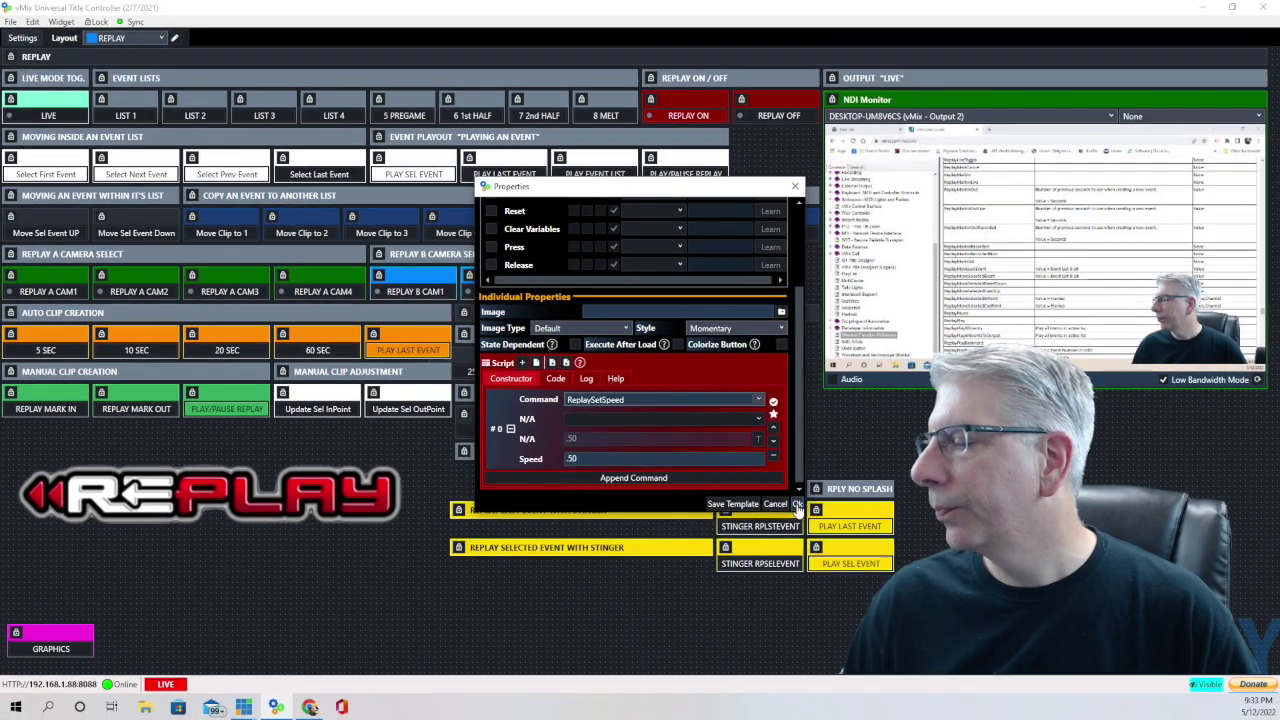
left_click(797, 505)
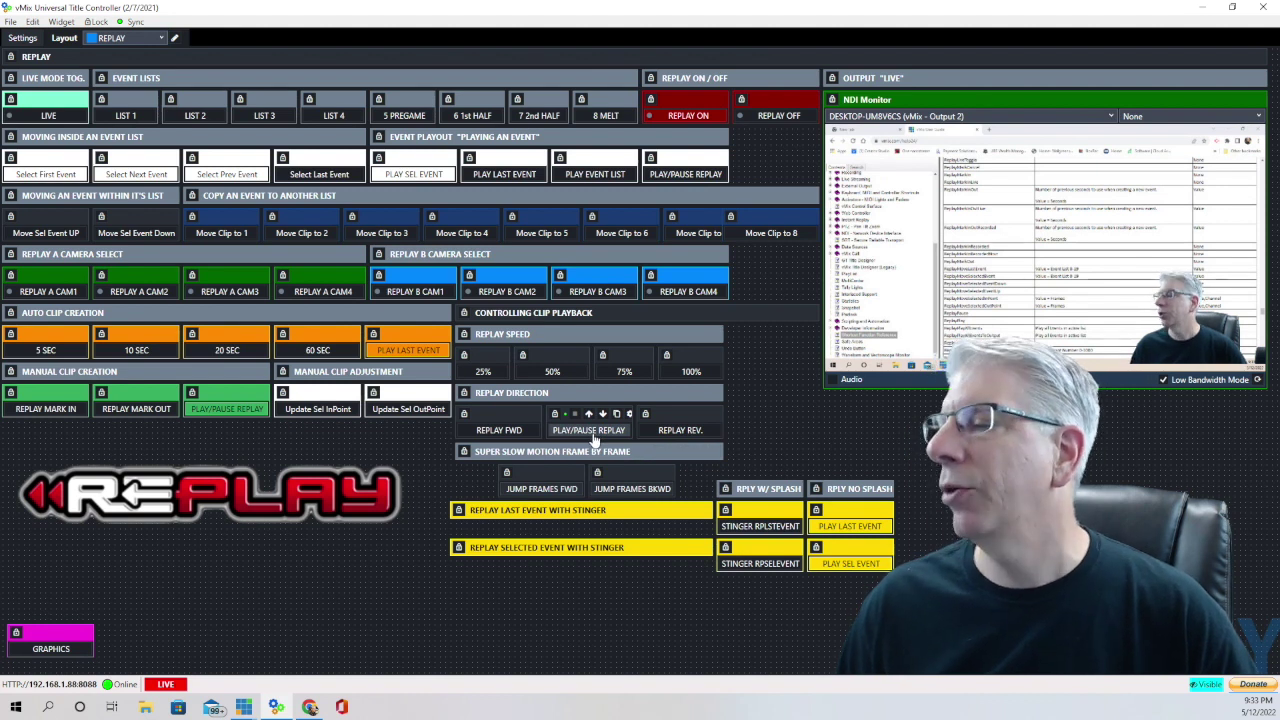
- Examine the two script commands behind the PLAY/PAUSE REPLAY button in the Replay Direction group
left_click(630, 416)
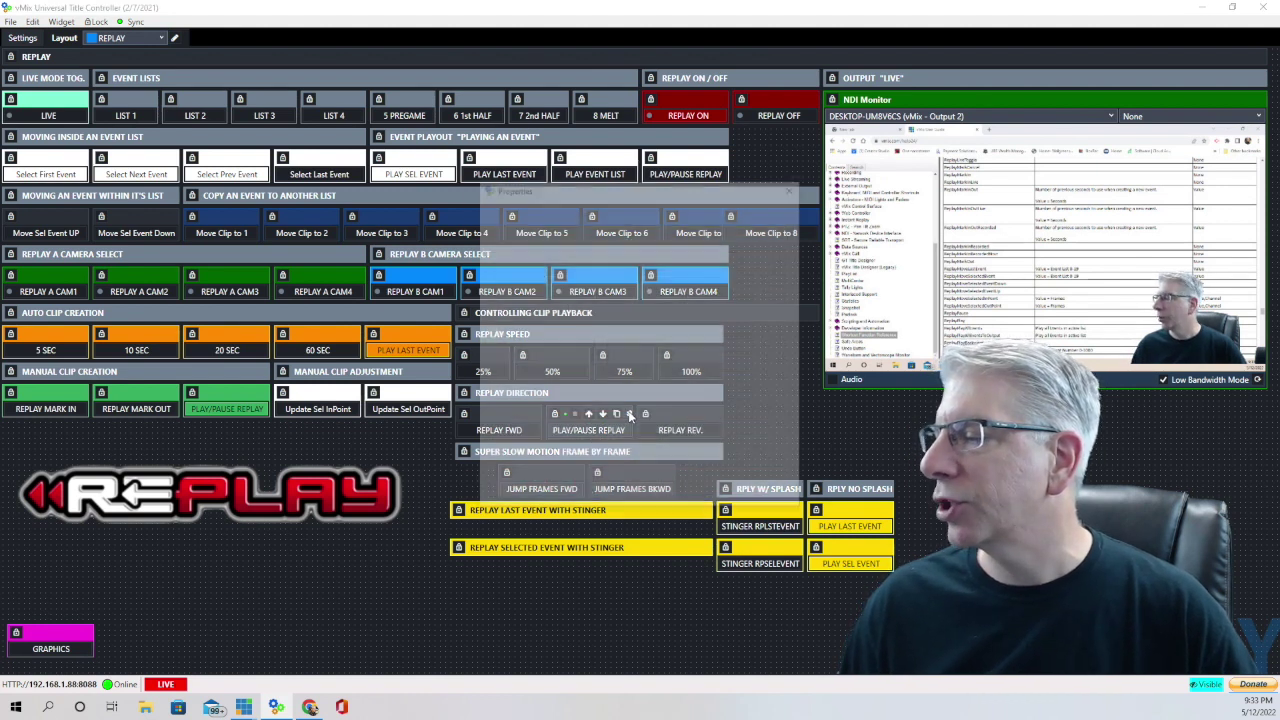
scroll(656, 322, "down", 3)
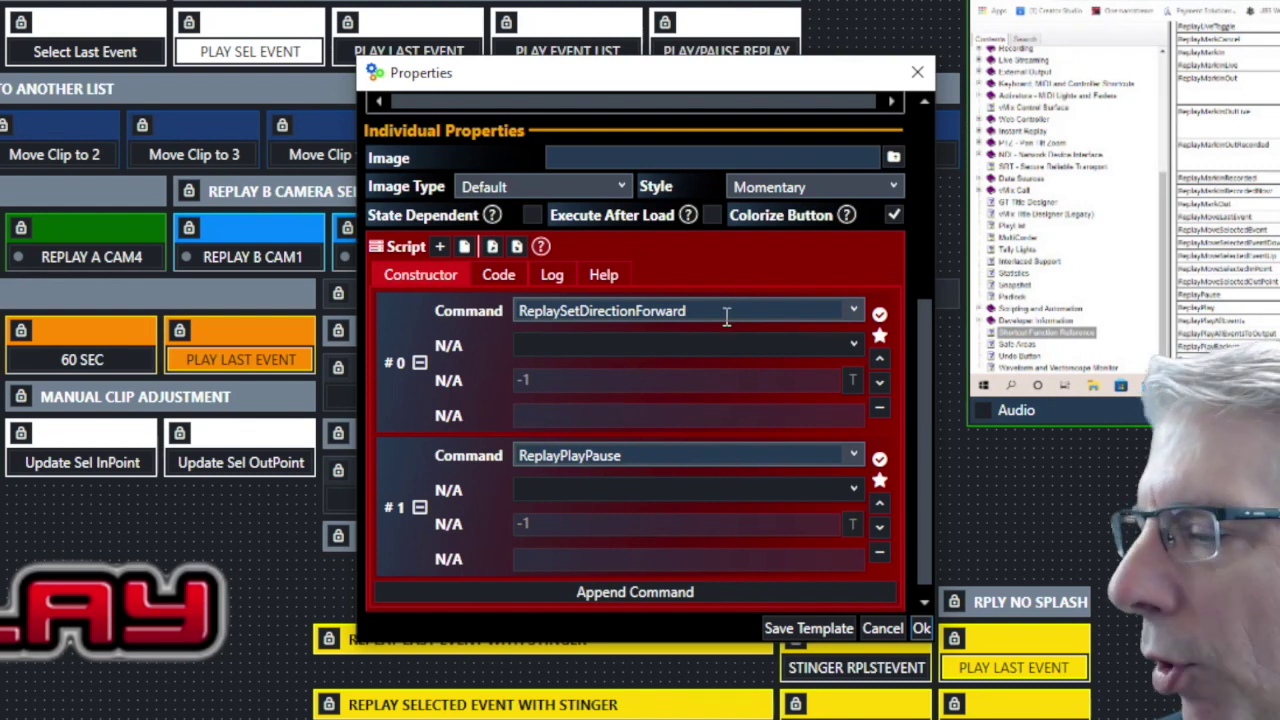
scroll(790, 452, "down", 1)
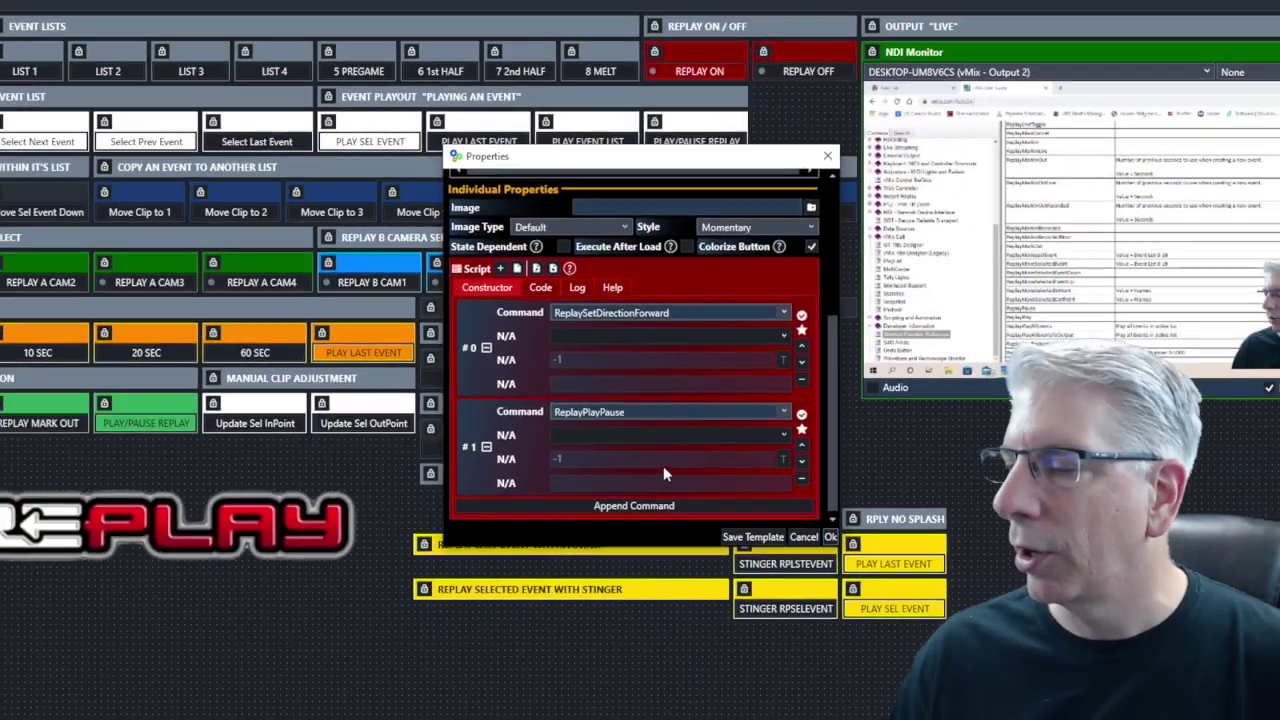
key("Escape")
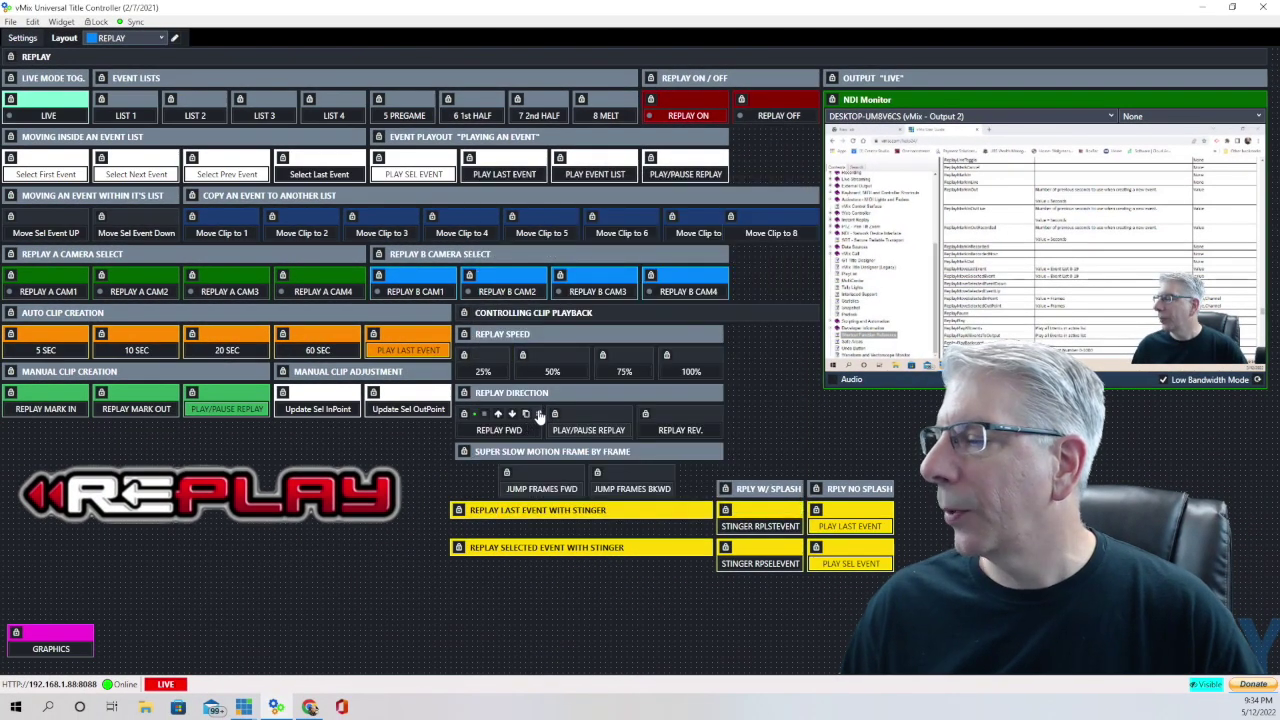
- Compare the direction commands in the scripts of the REPLAY FWD and REPLAY REV. buttons
left_click(539, 414)
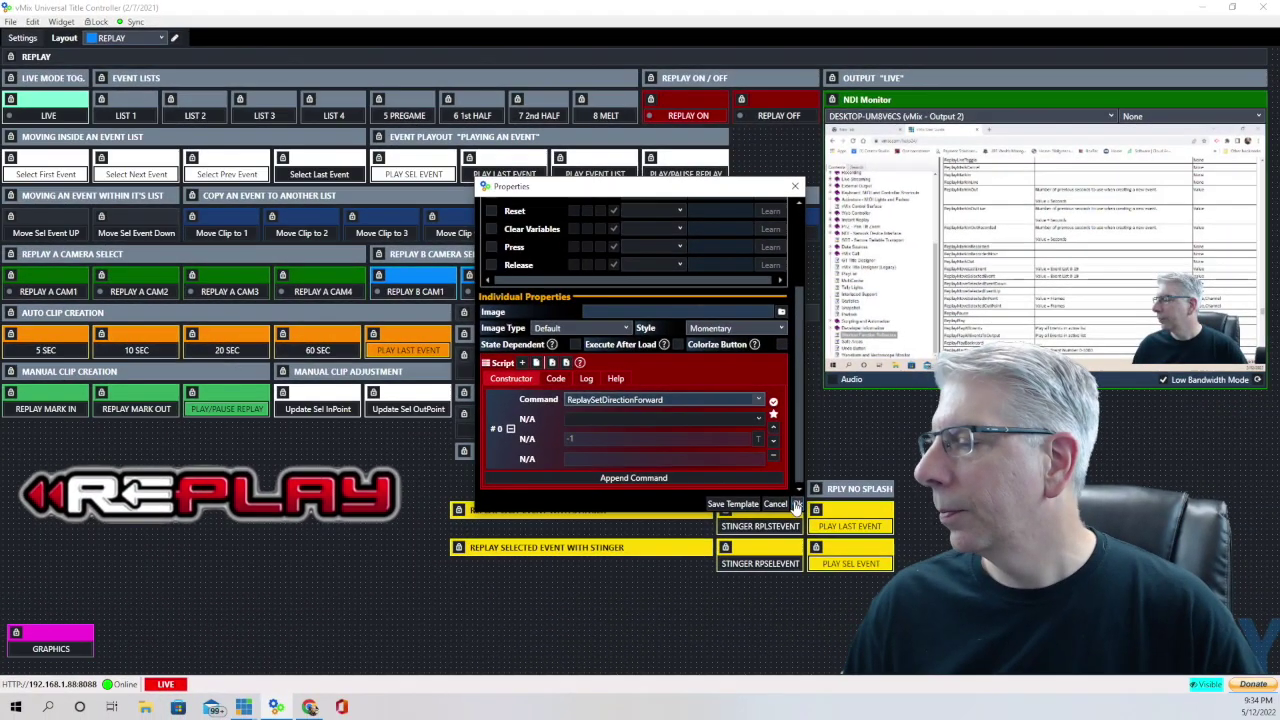
left_click(797, 505)
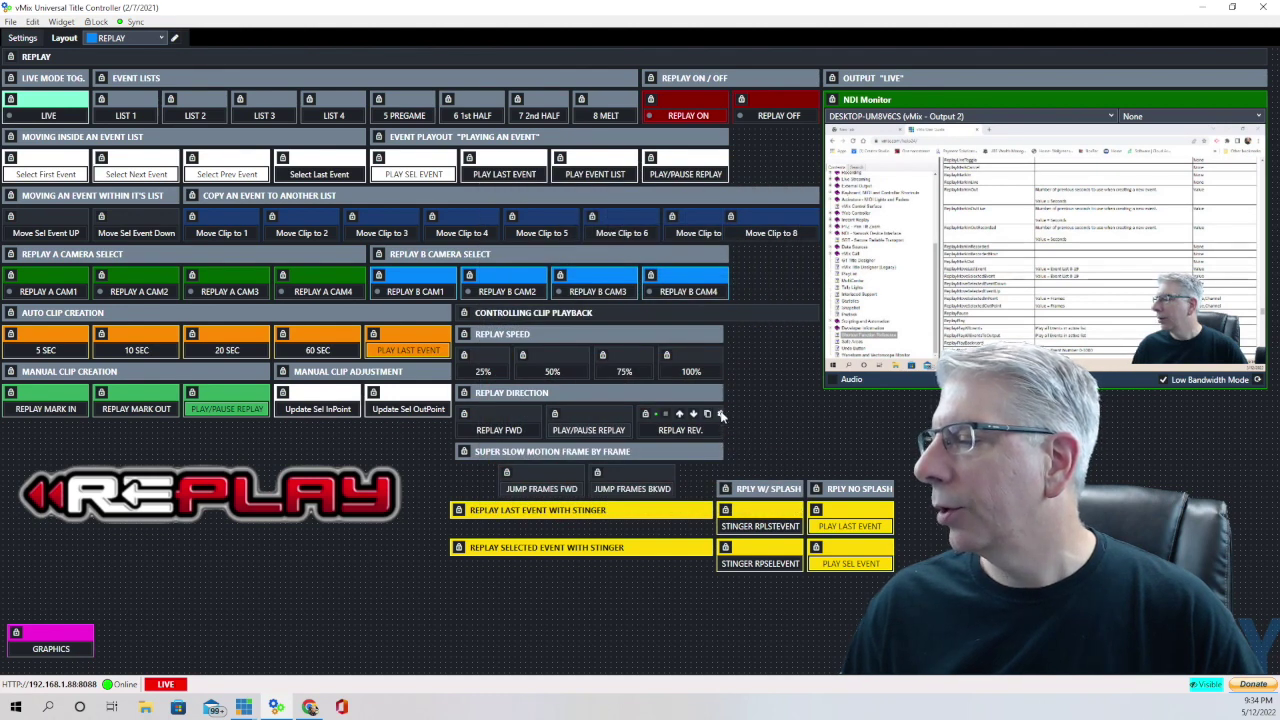
left_click(720, 413)
scroll(722, 418, "down", 3)
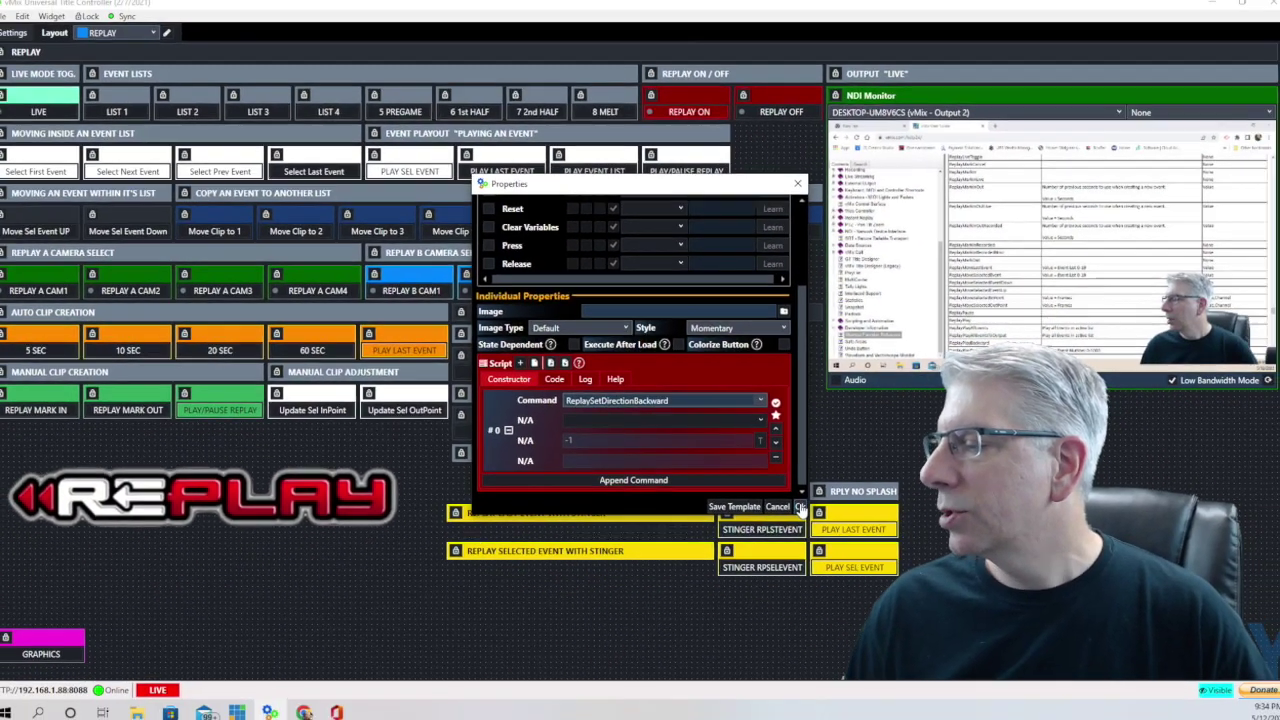
left_click(950, 661)
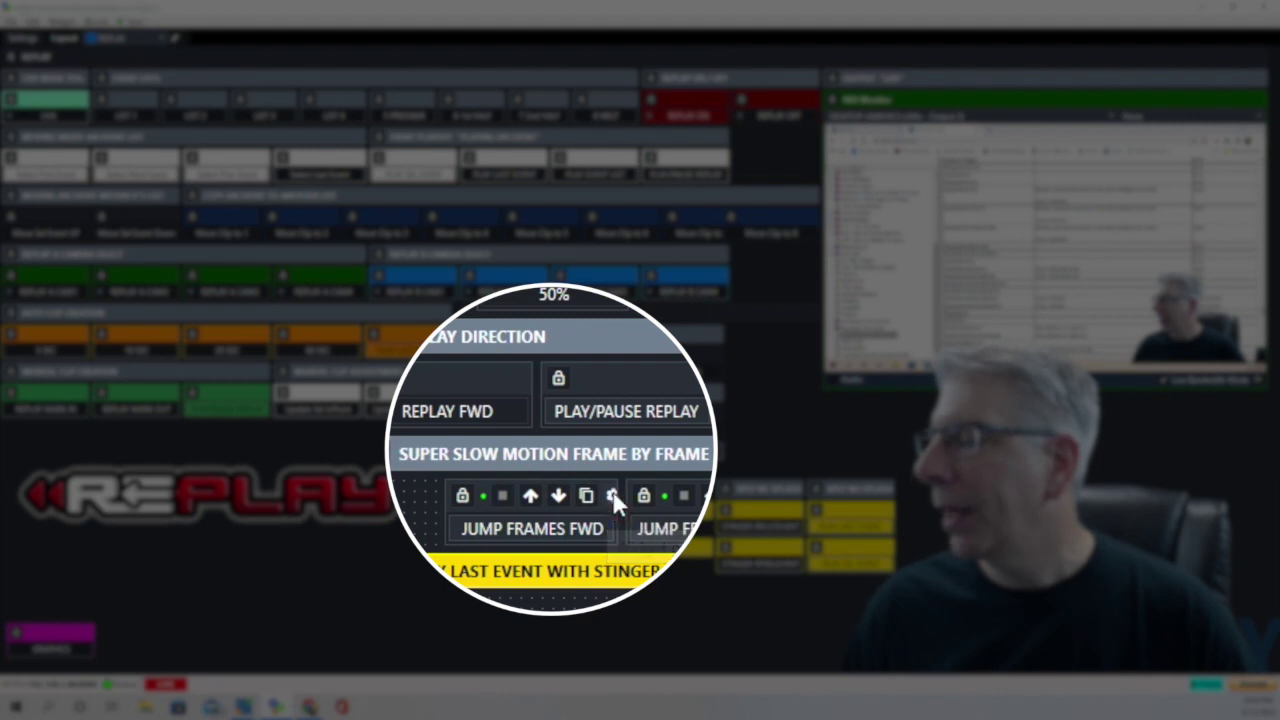
- Compare the script command and Frames setting of the JUMP FRAMES FWD and JUMP FRAMES BKWD buttons
left_click(614, 497)
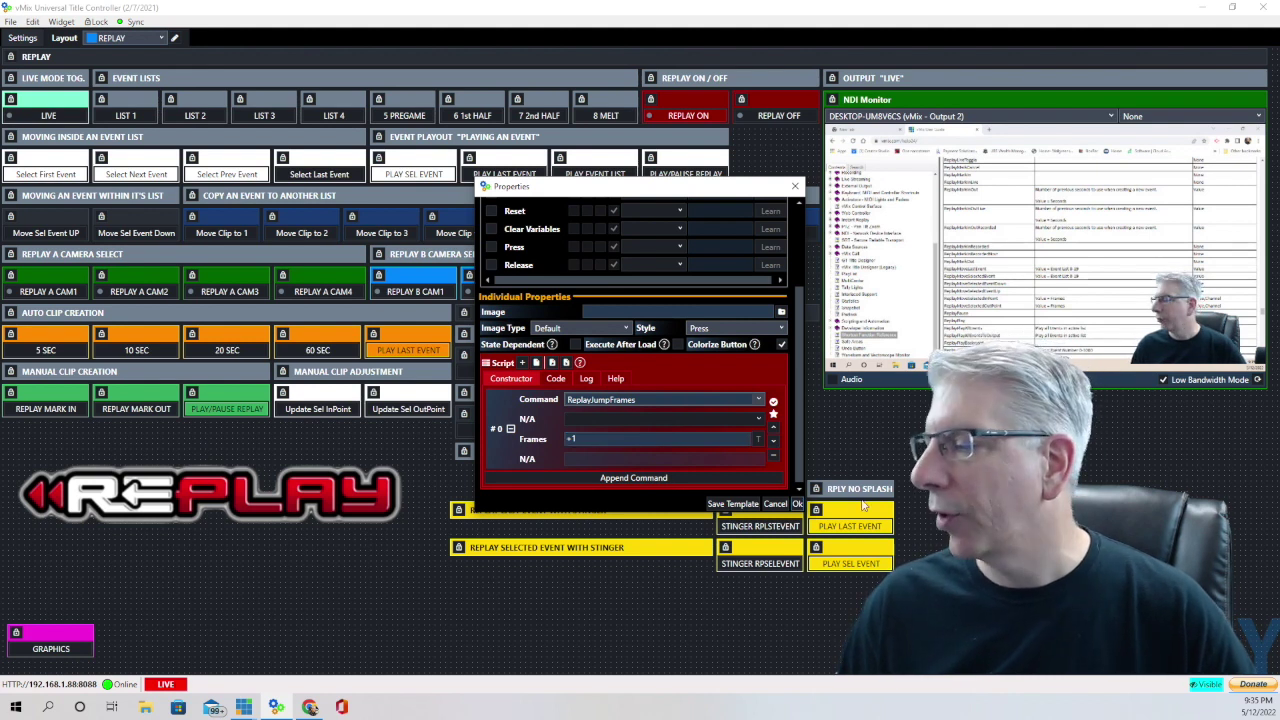
scroll(679, 363, "up", 3)
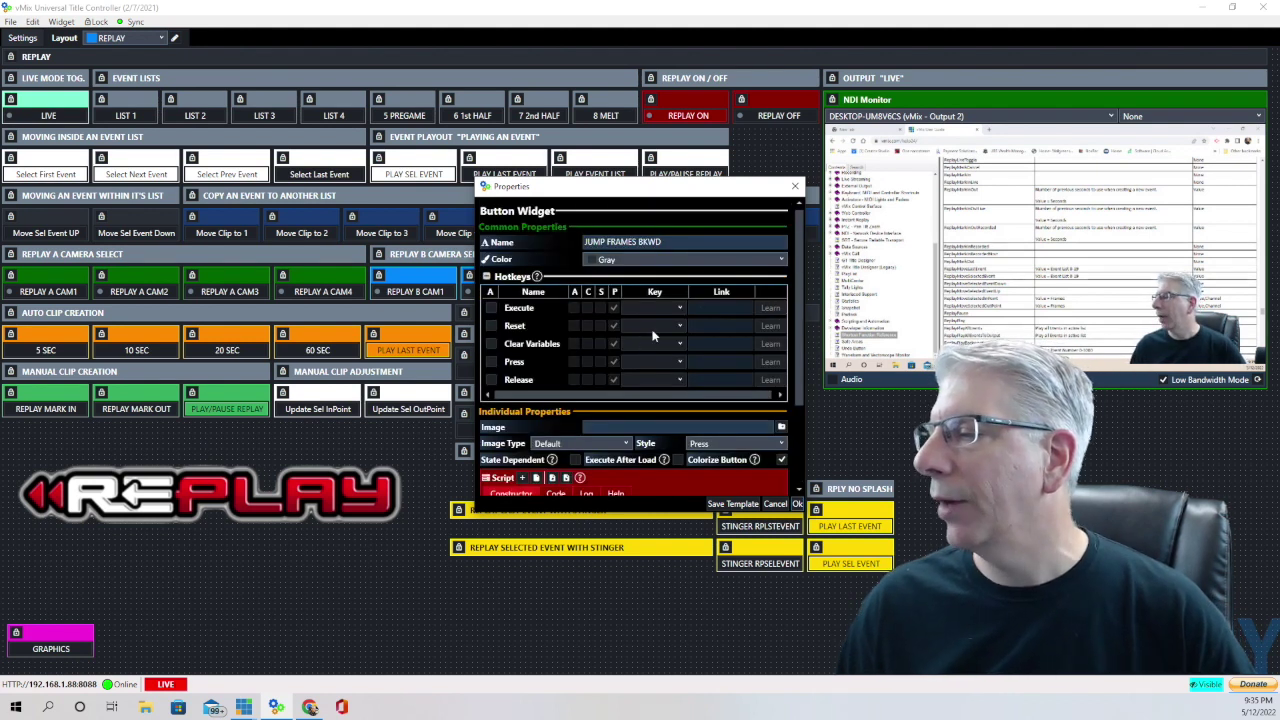
scroll(652, 336, "down", 3)
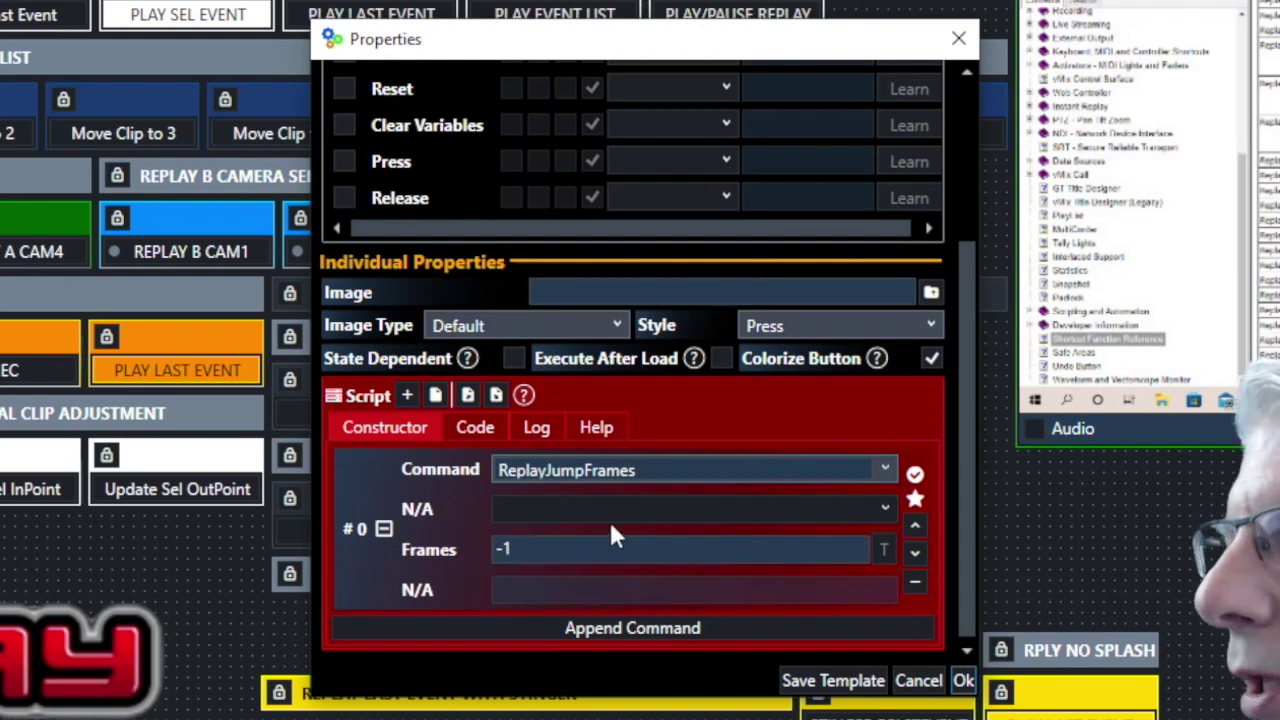
left_click(588, 548)
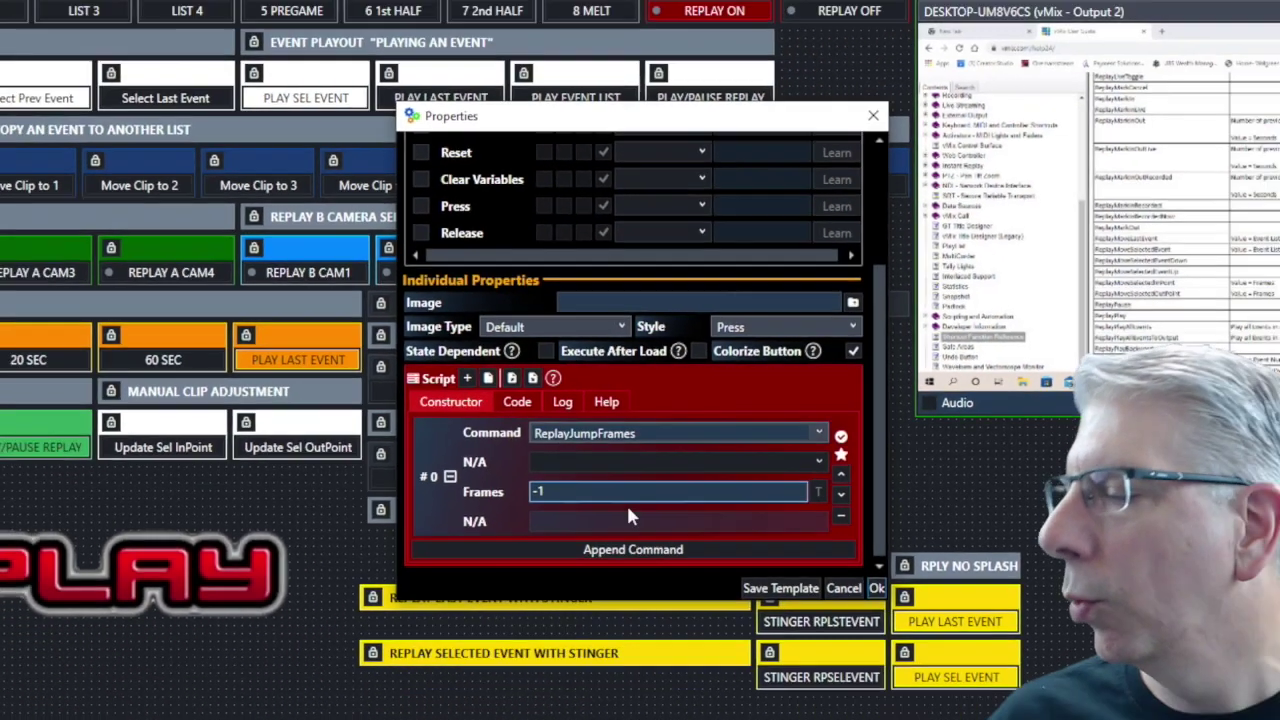
key("Return")
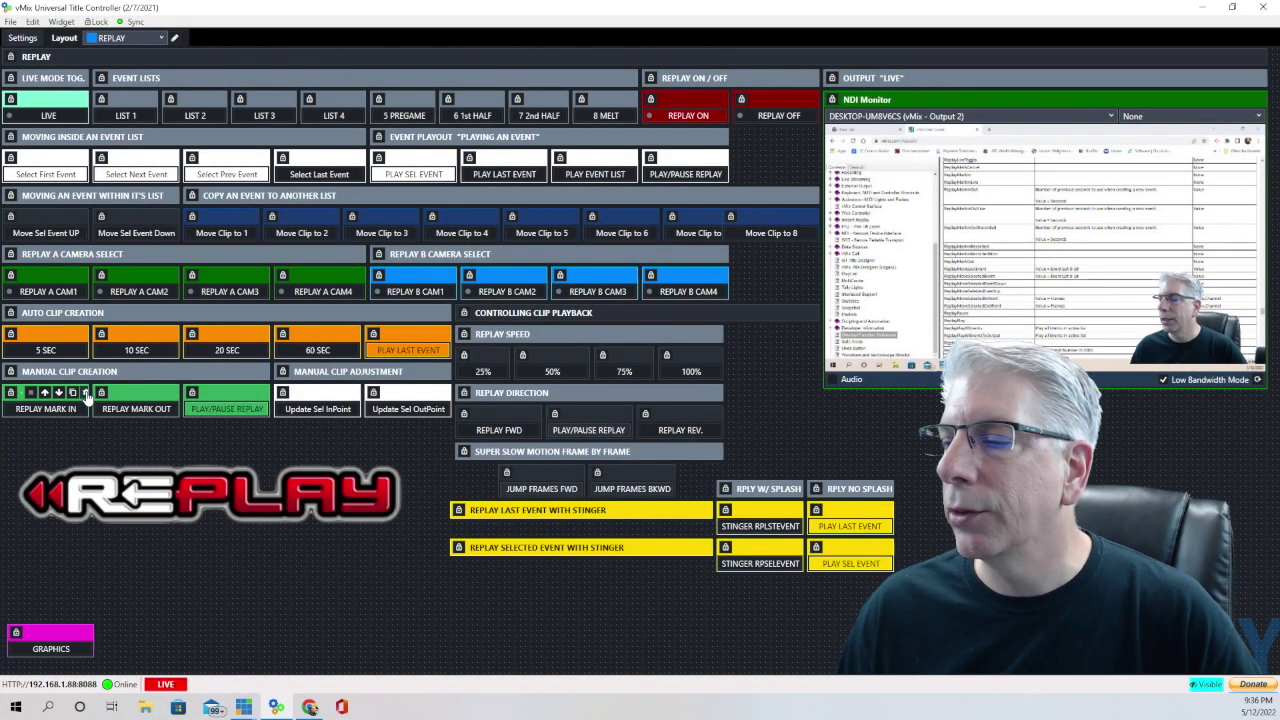
- Review the script commands of the REPLAY MARK IN and REPLAY MARK OUT buttons
left_click(86, 394)
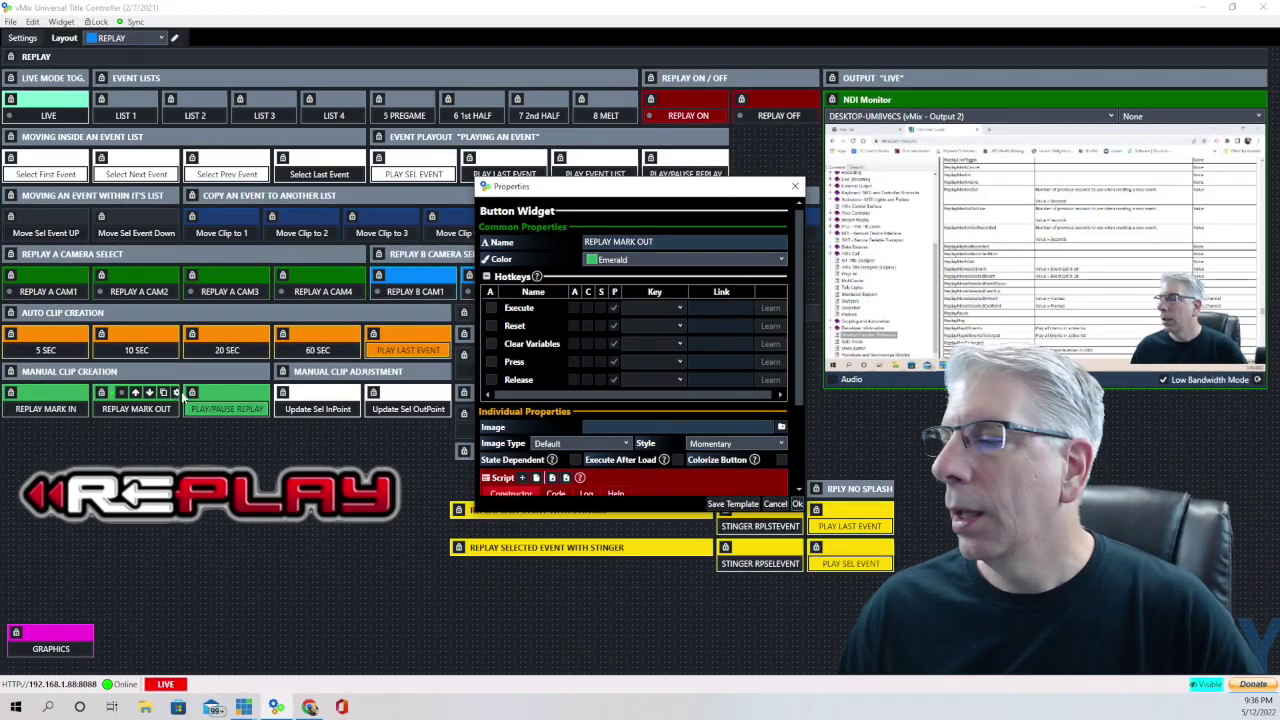
scroll(720, 330, "down", 3)
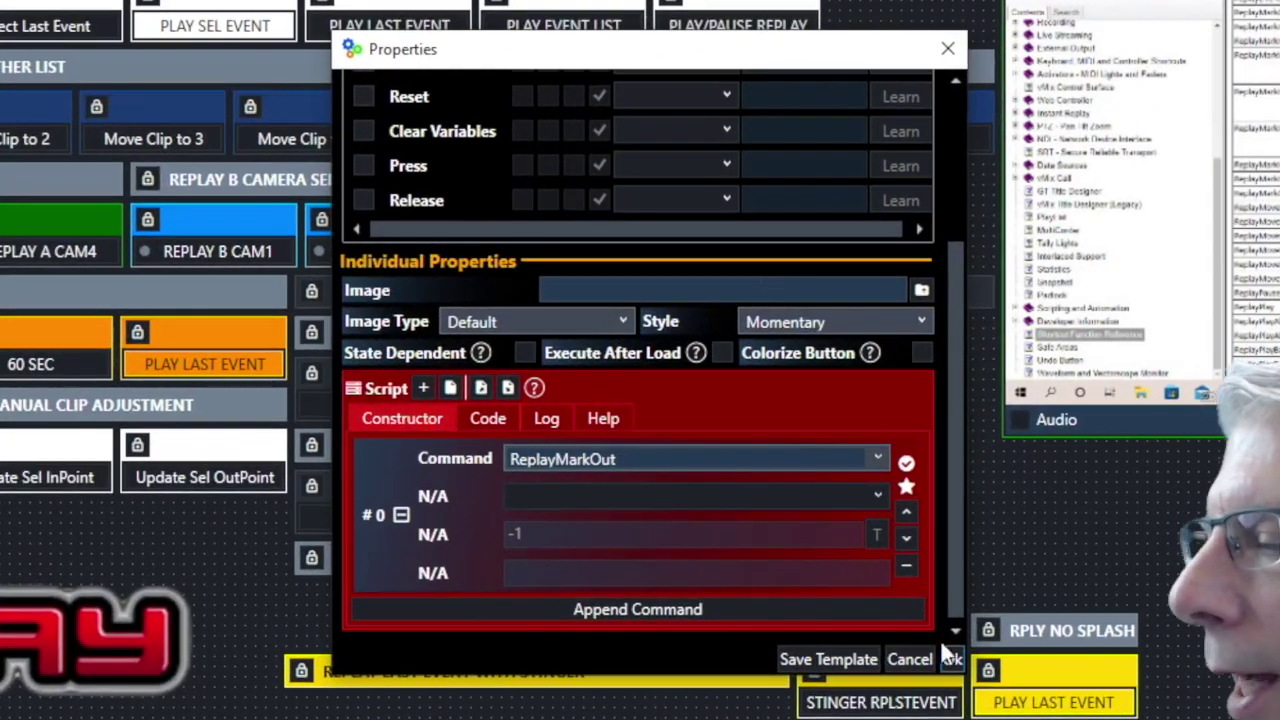
left_click(950, 659)
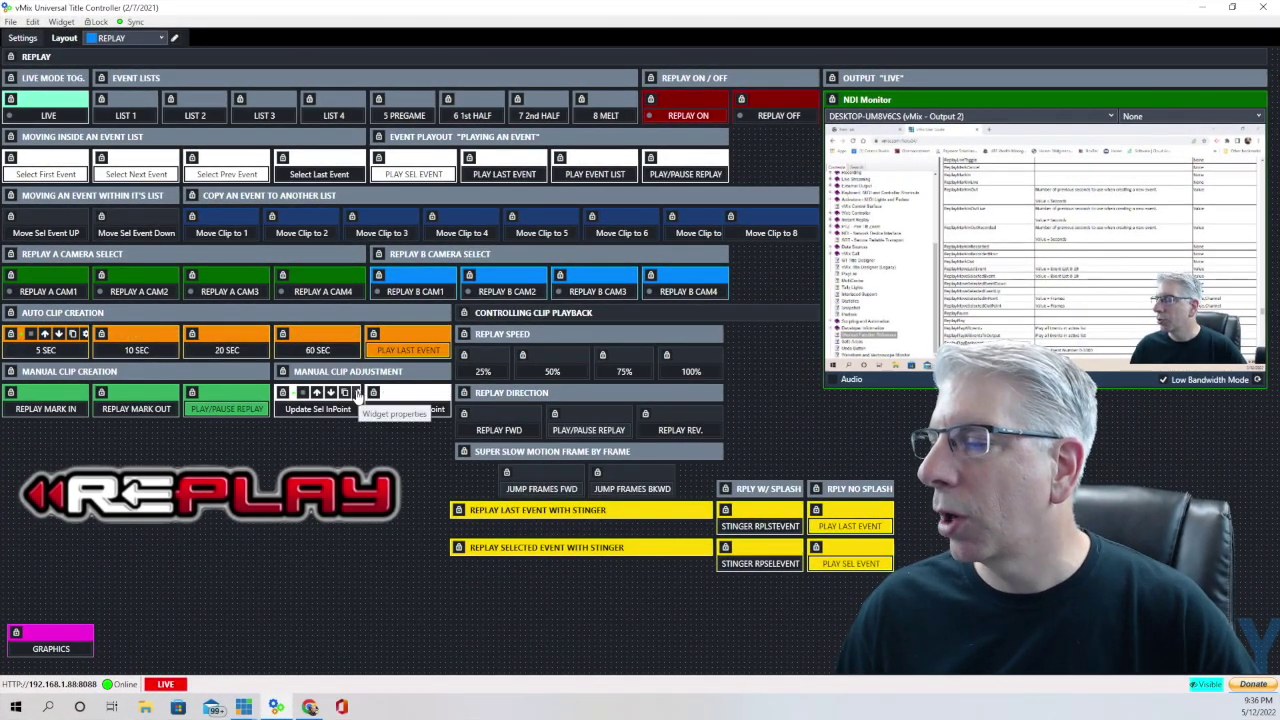
- Review the Manual Clip Adjustment button scripts and change the open button's command to ReplayUpdateSelectedOutPoint, accepting the properties
left_click(355, 393)
scroll(600, 395, "down", 3)
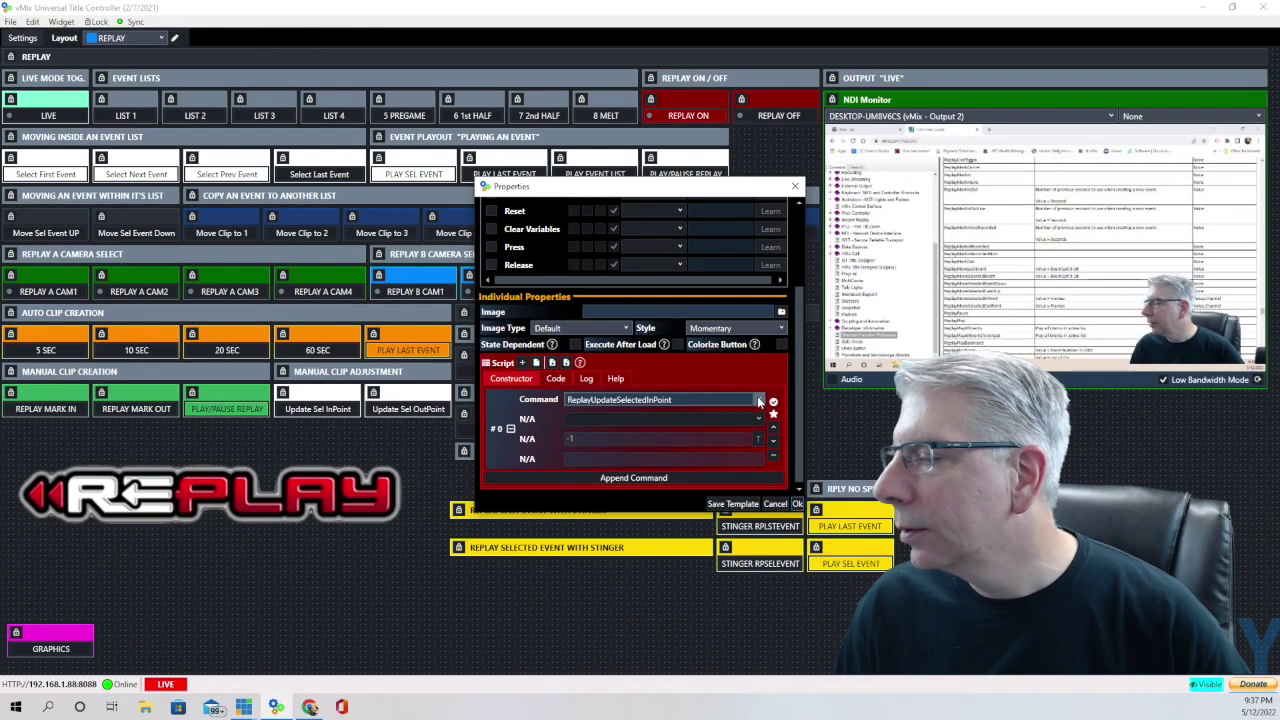
left_click(976, 524)
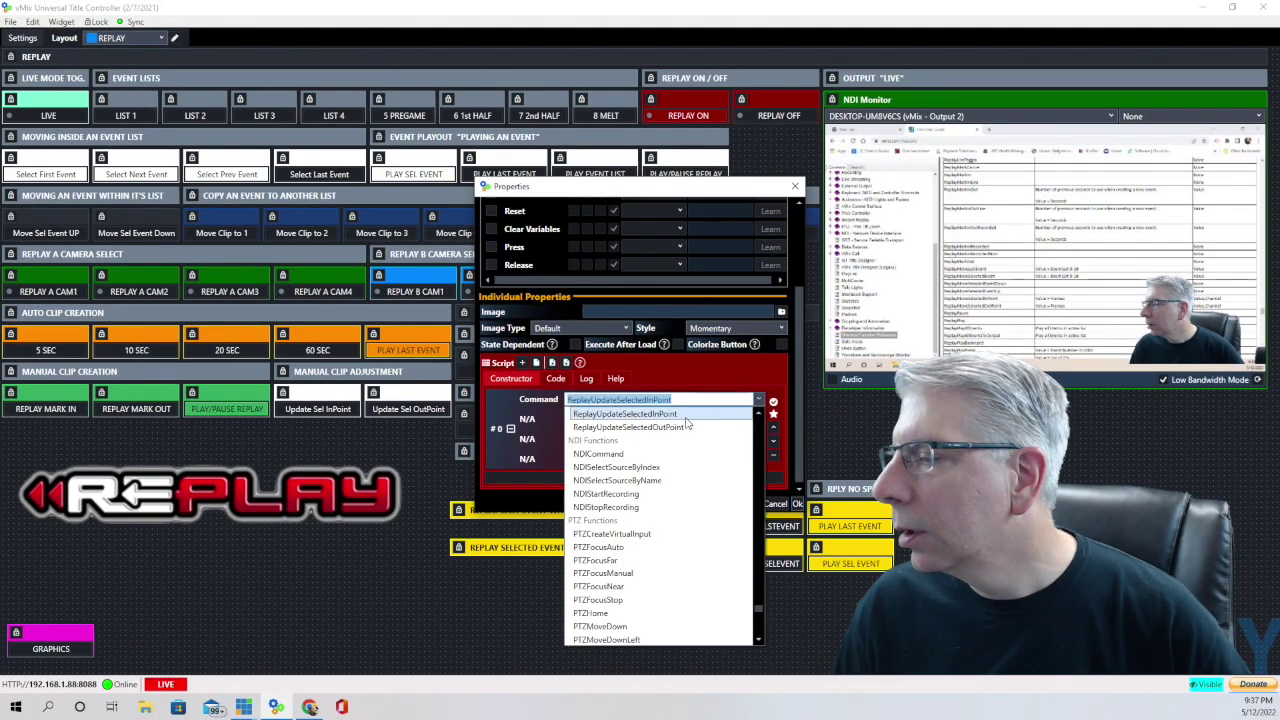
left_click(740, 427)
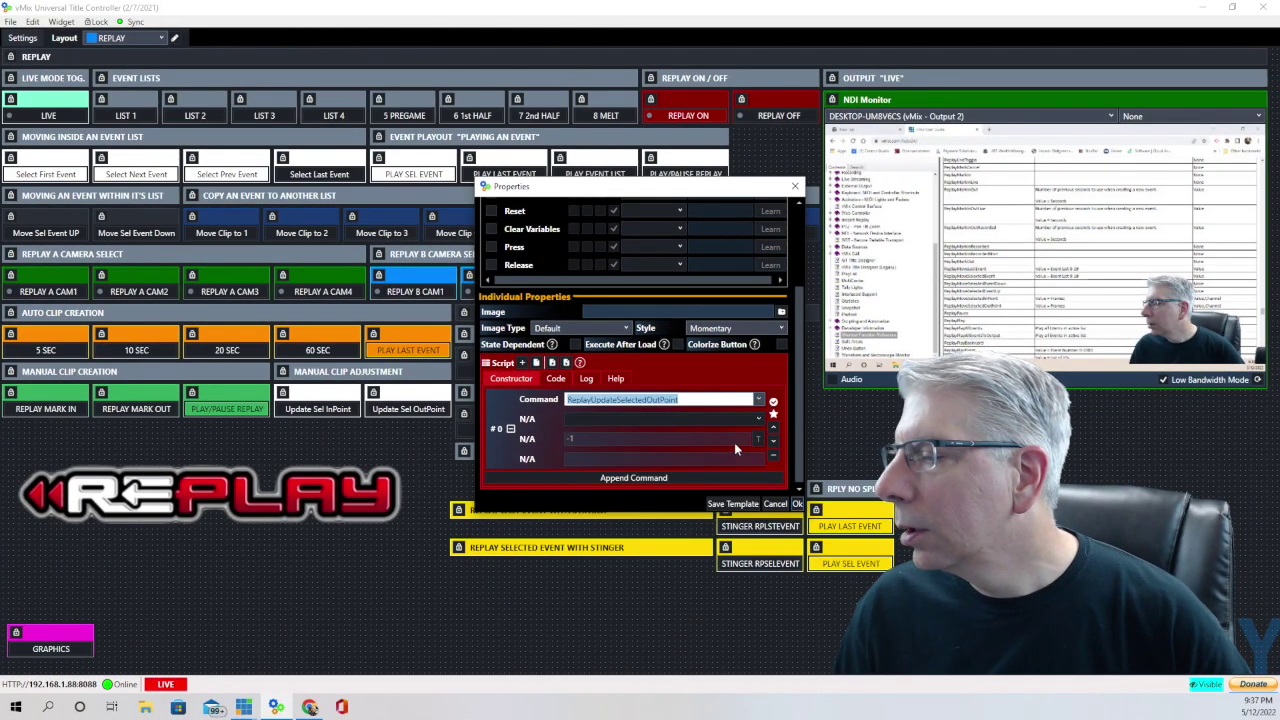
left_click(797, 503)
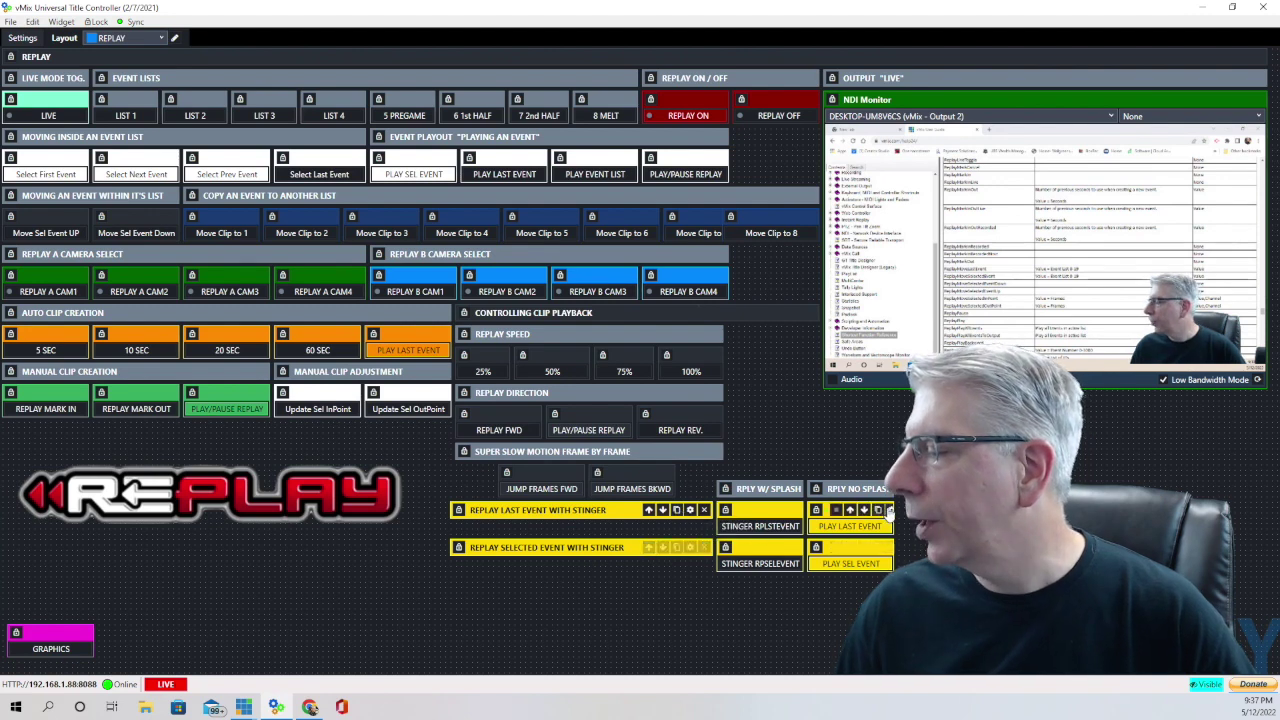
- Review the hotkey link and script command of the yellow PLAY LAST EVENT button under RPLY NO SPLASH
left_click(891, 510)
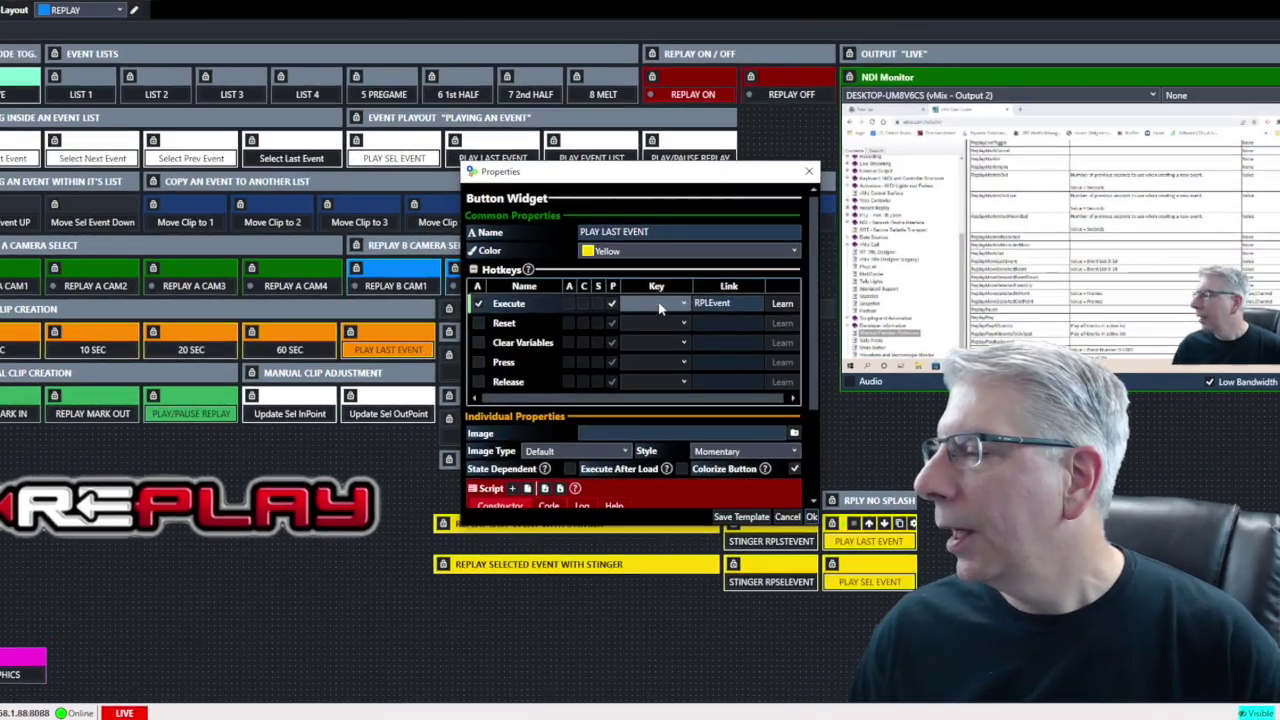
scroll(659, 308, "down", 3)
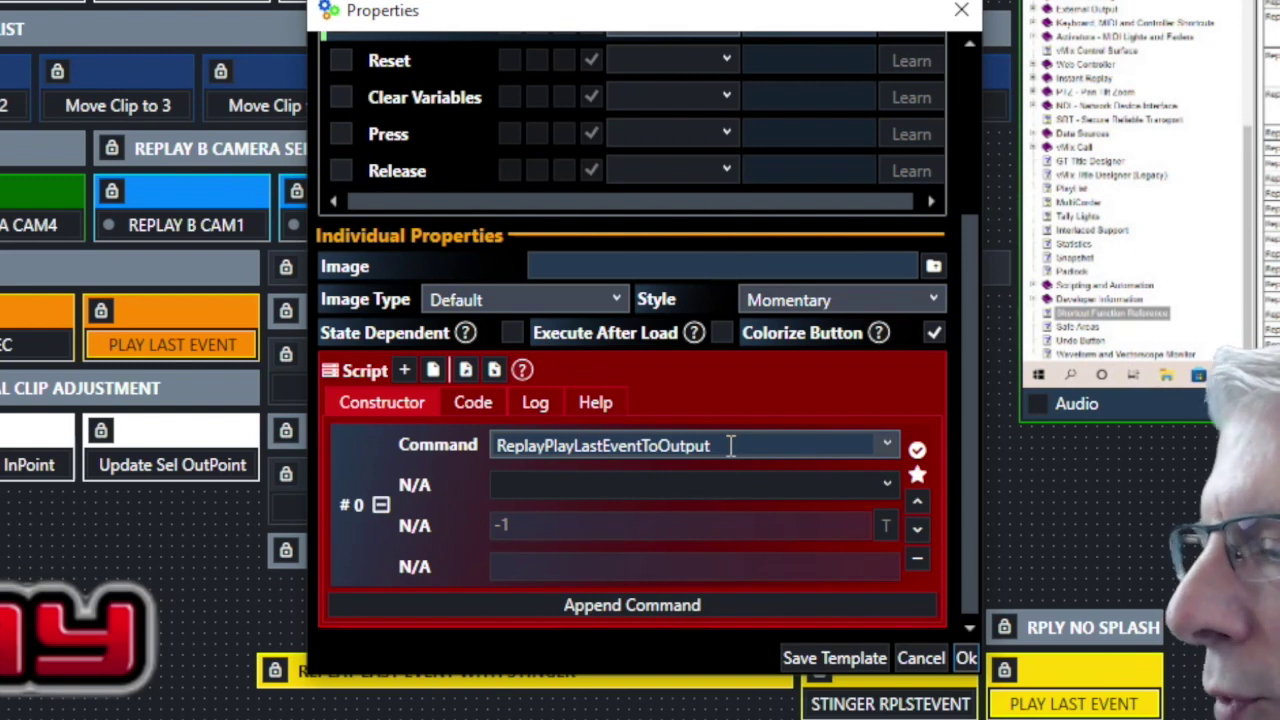
scroll(729, 448, "up", 3)
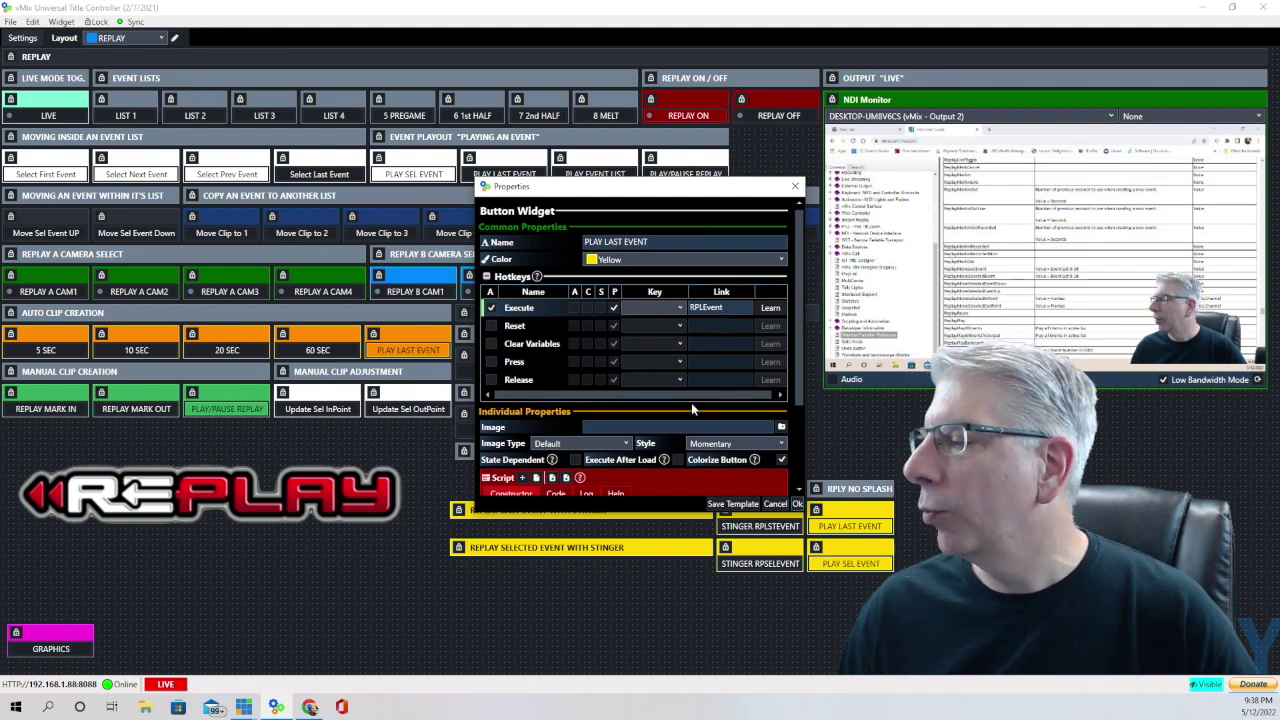
scroll(686, 361, "down", 3)
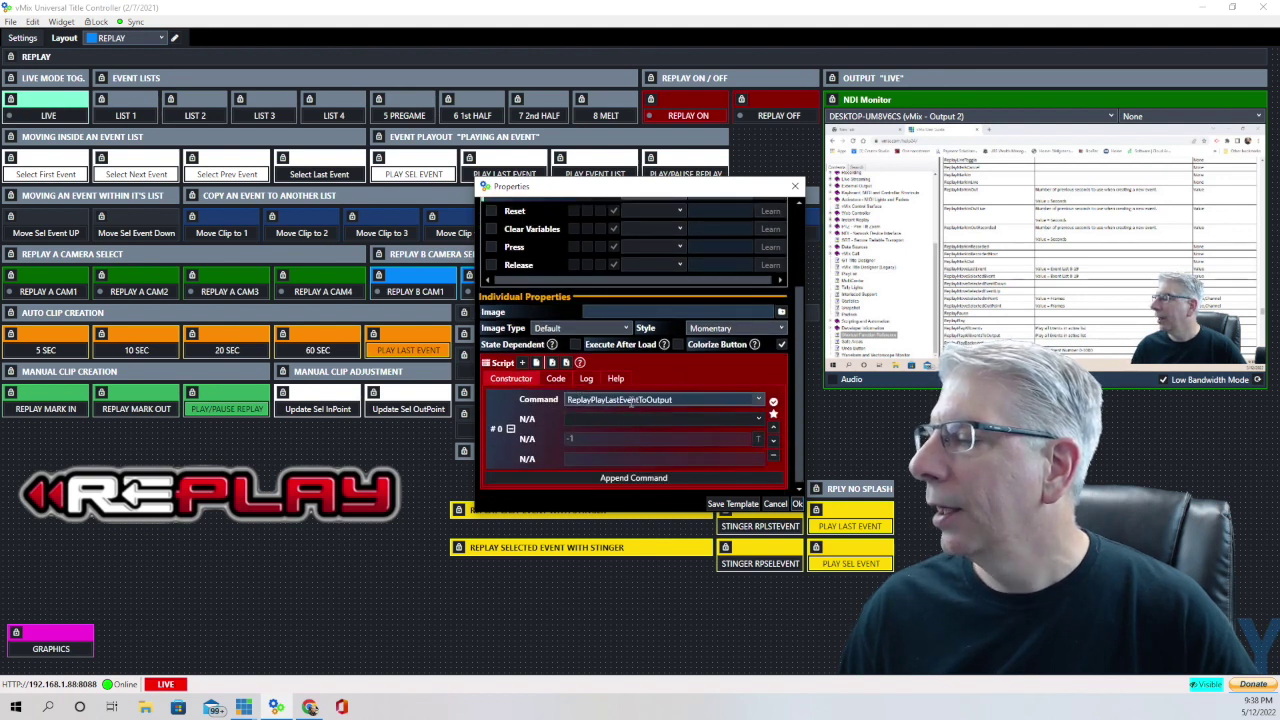
left_click(858, 508)
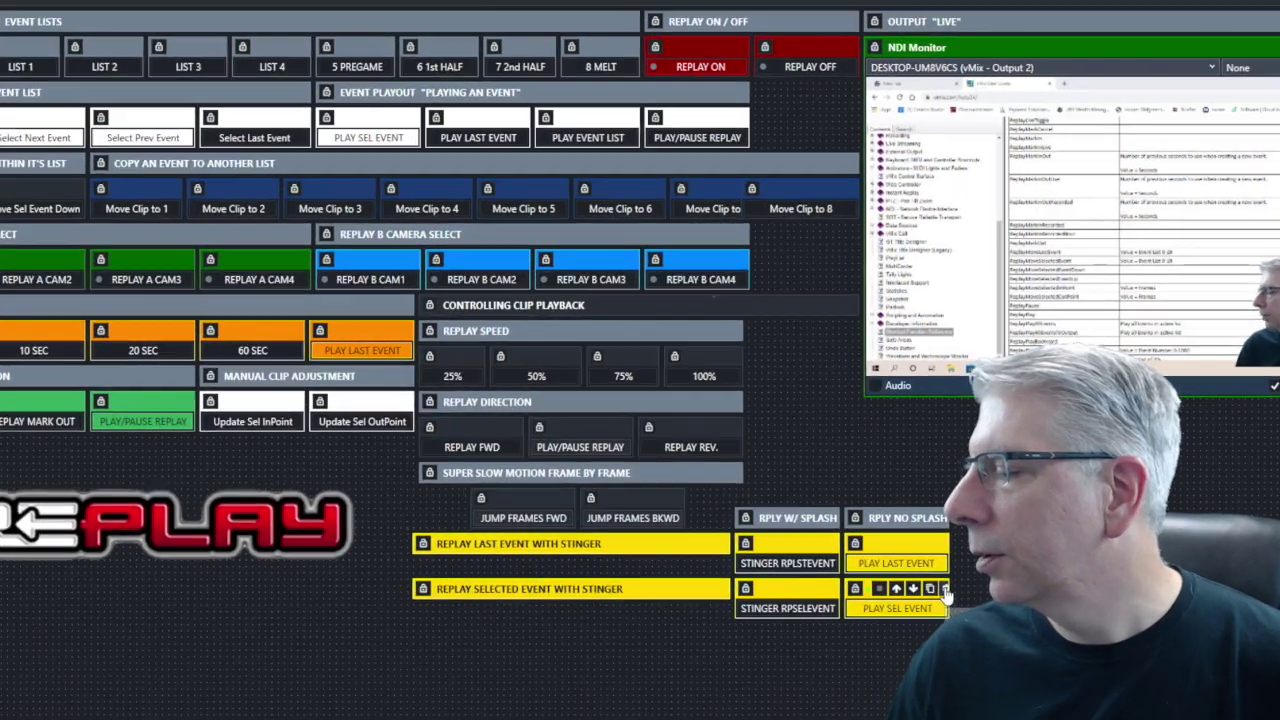
- Review the script command and Execute hotkey link of the yellow PLAY SEL EVENT button, accepting the properties
left_click(888, 547)
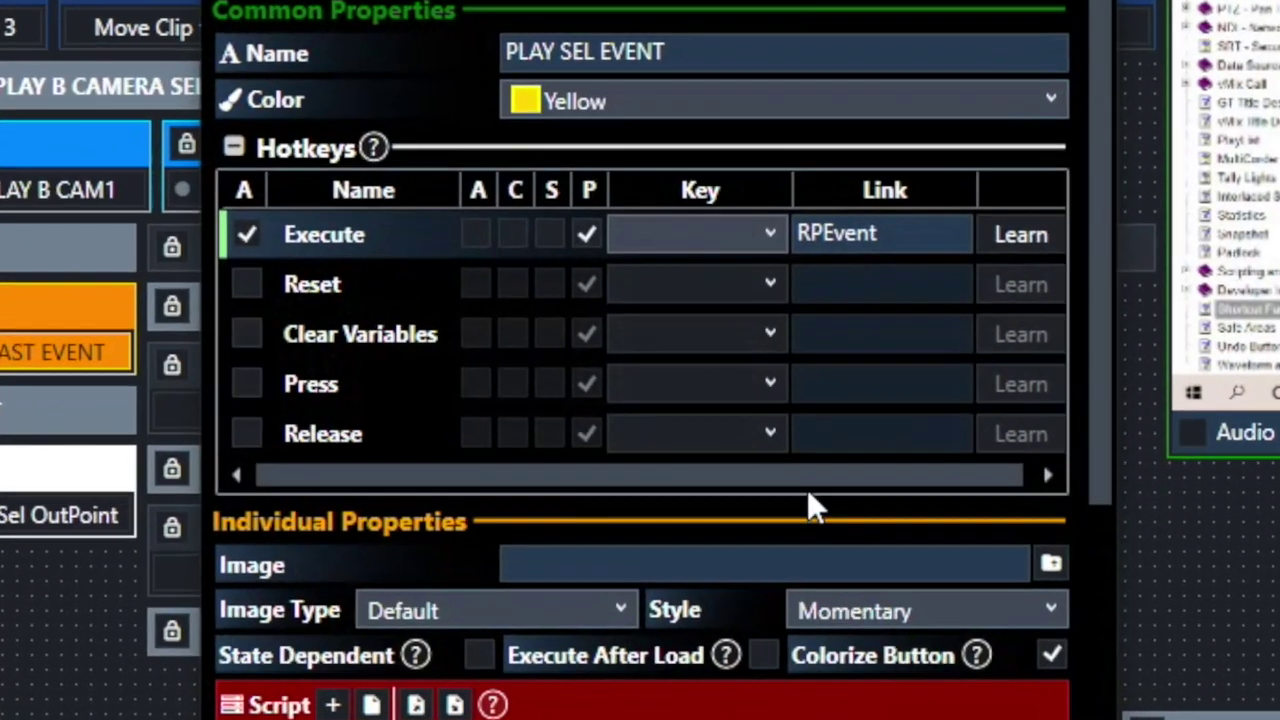
scroll(810, 497, "down", 3)
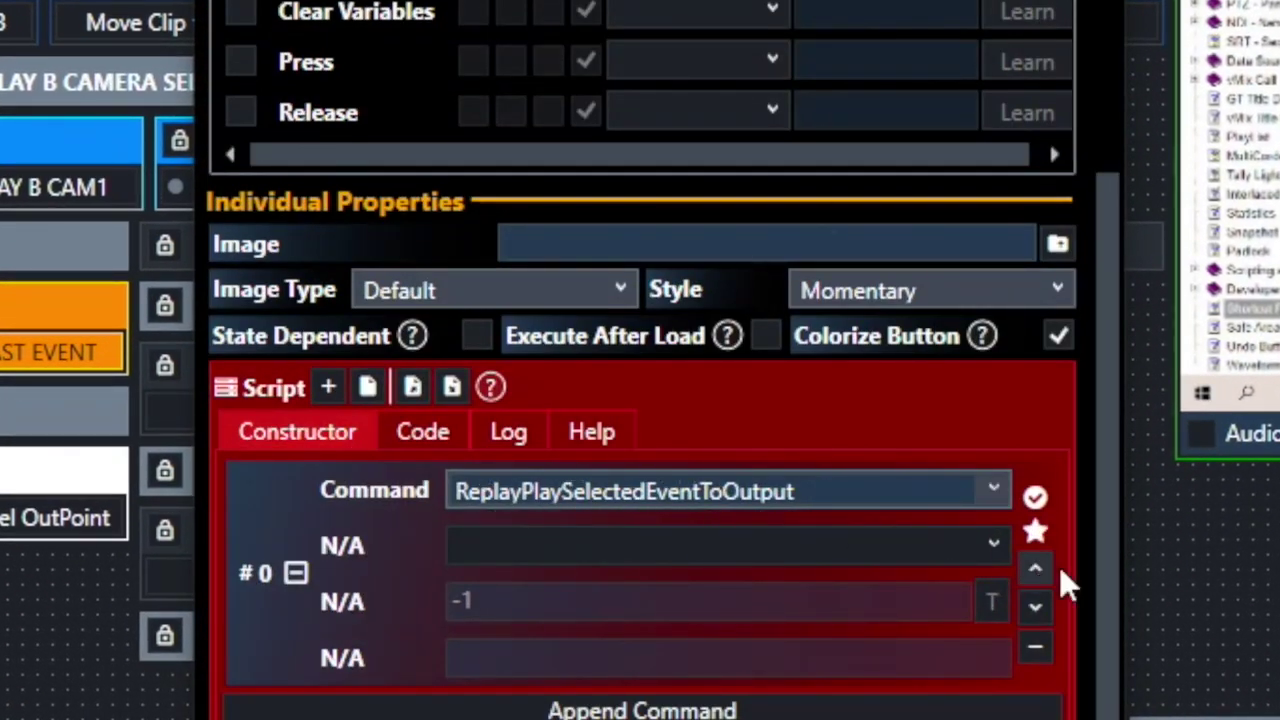
scroll(1105, 597, "up", 3)
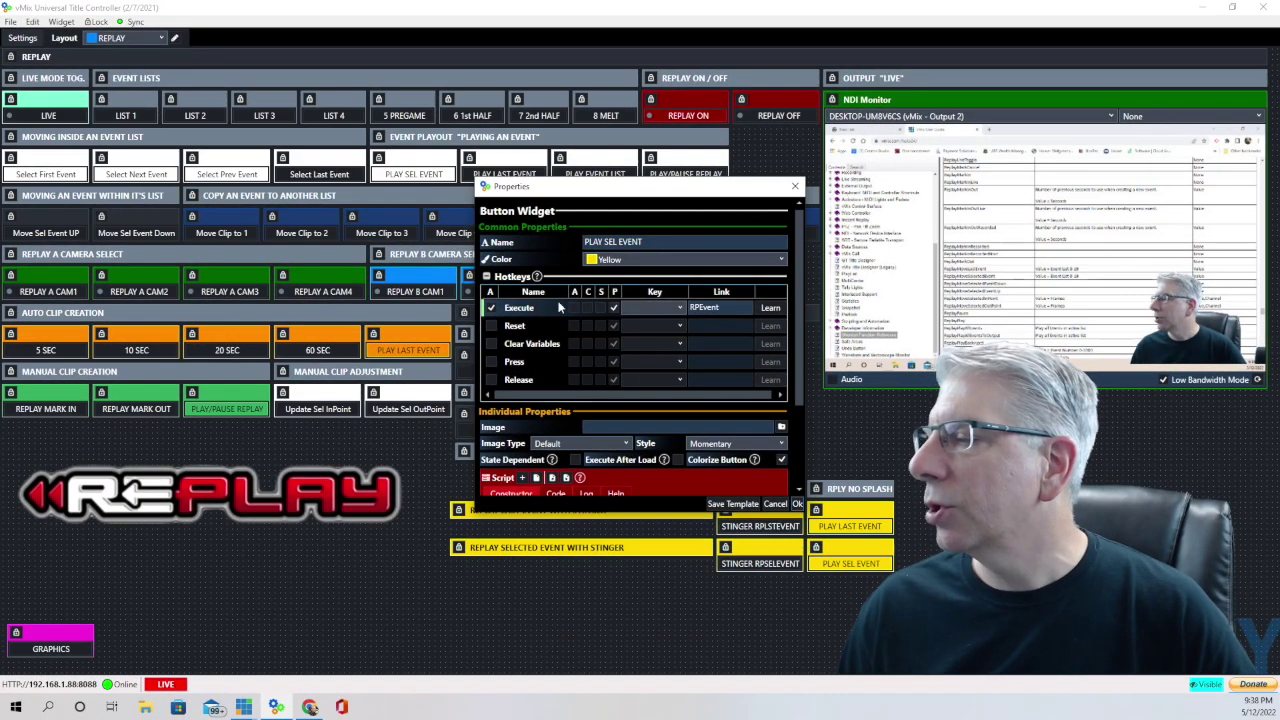
left_click(693, 308)
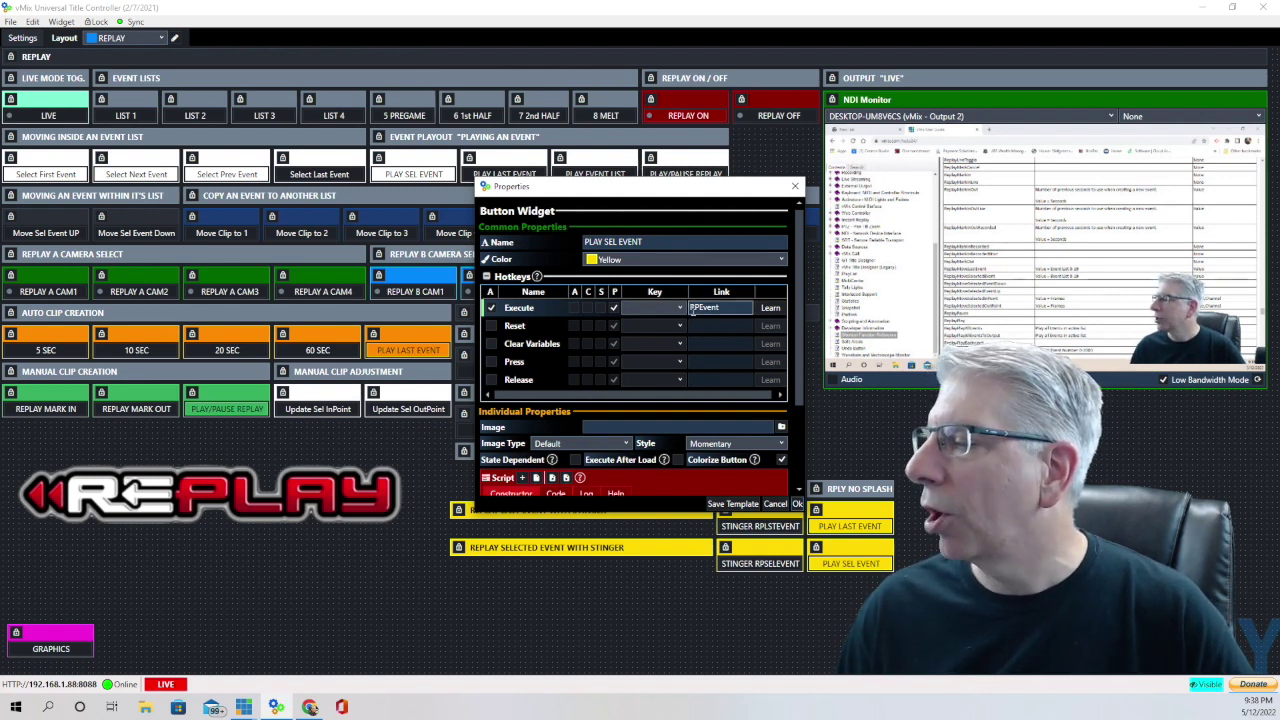
left_click(797, 504)
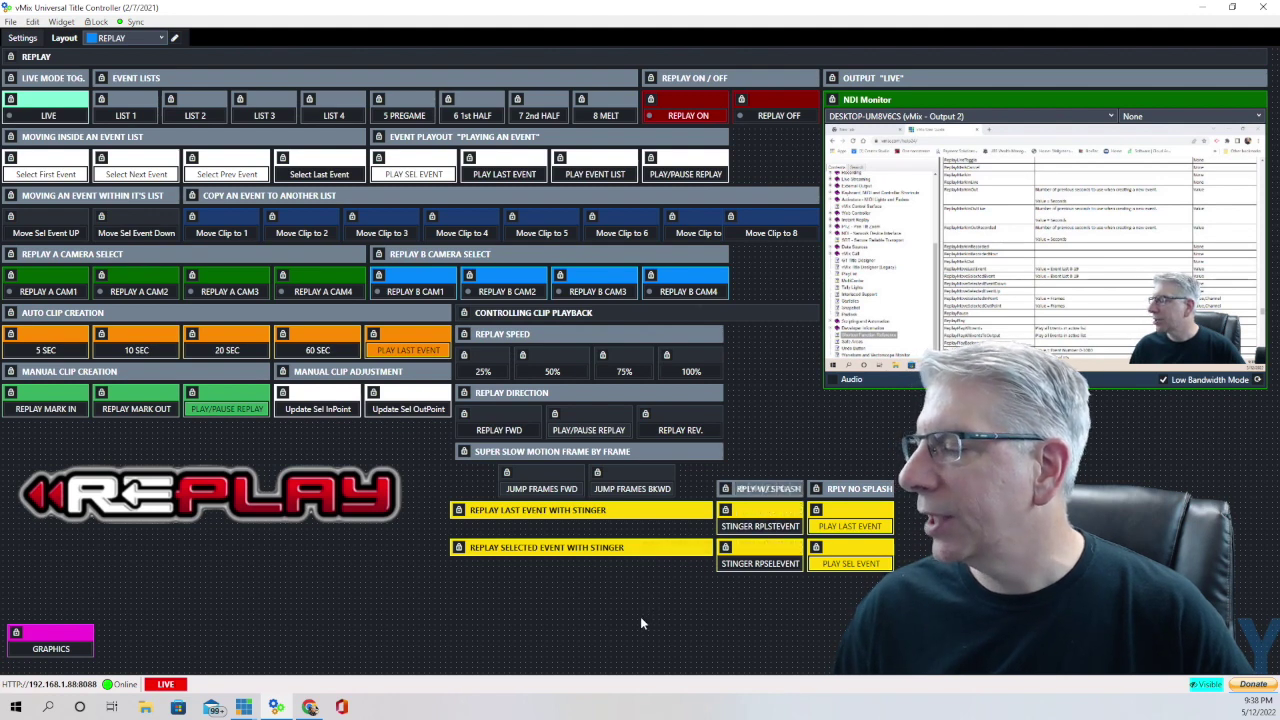
- Examine the STINGER RPLSTEVENT button's script from the overlay-in command through the timer and overlay-out to the ExecLink link name
left_click(786, 508)
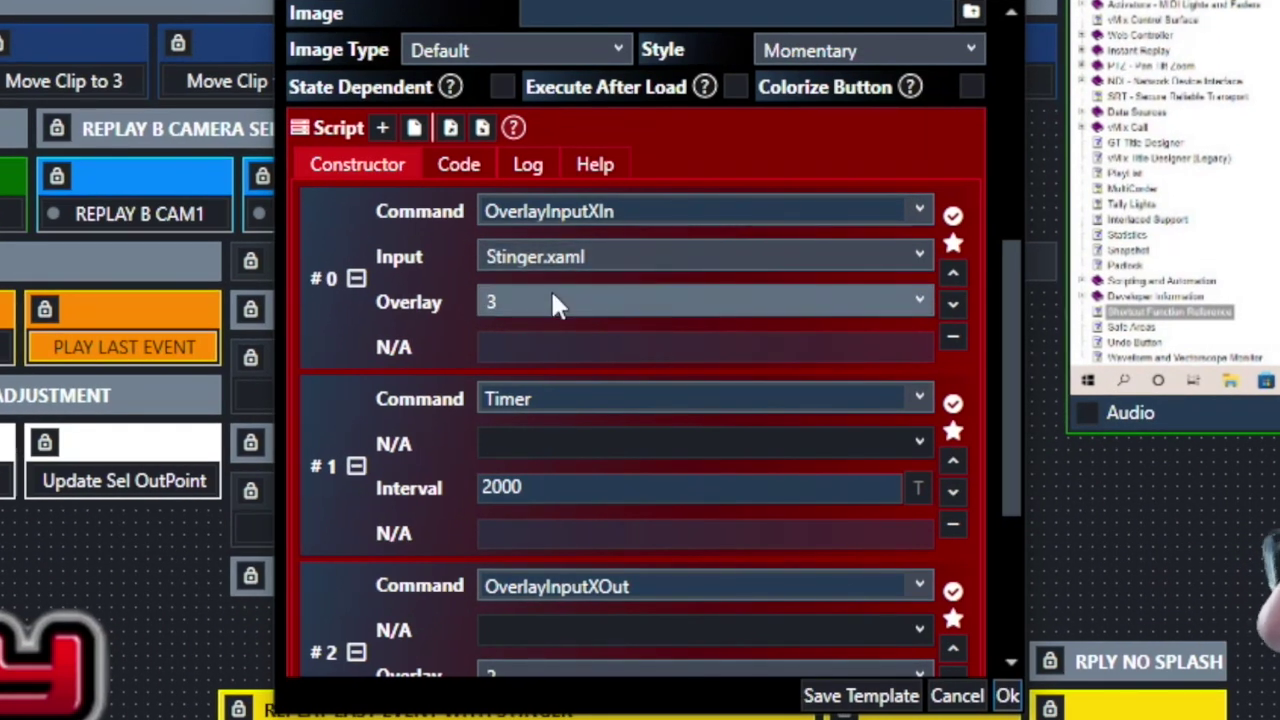
scroll(555, 305, "down", 3)
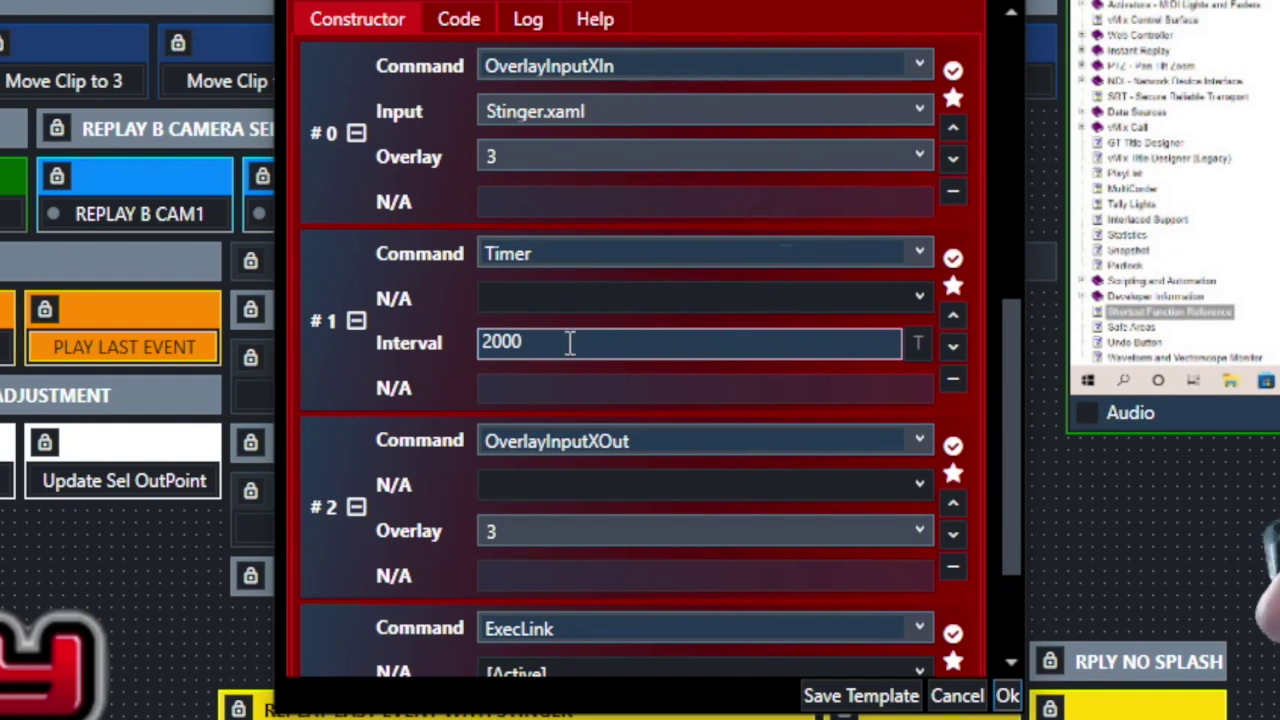
scroll(575, 340, "down", 1)
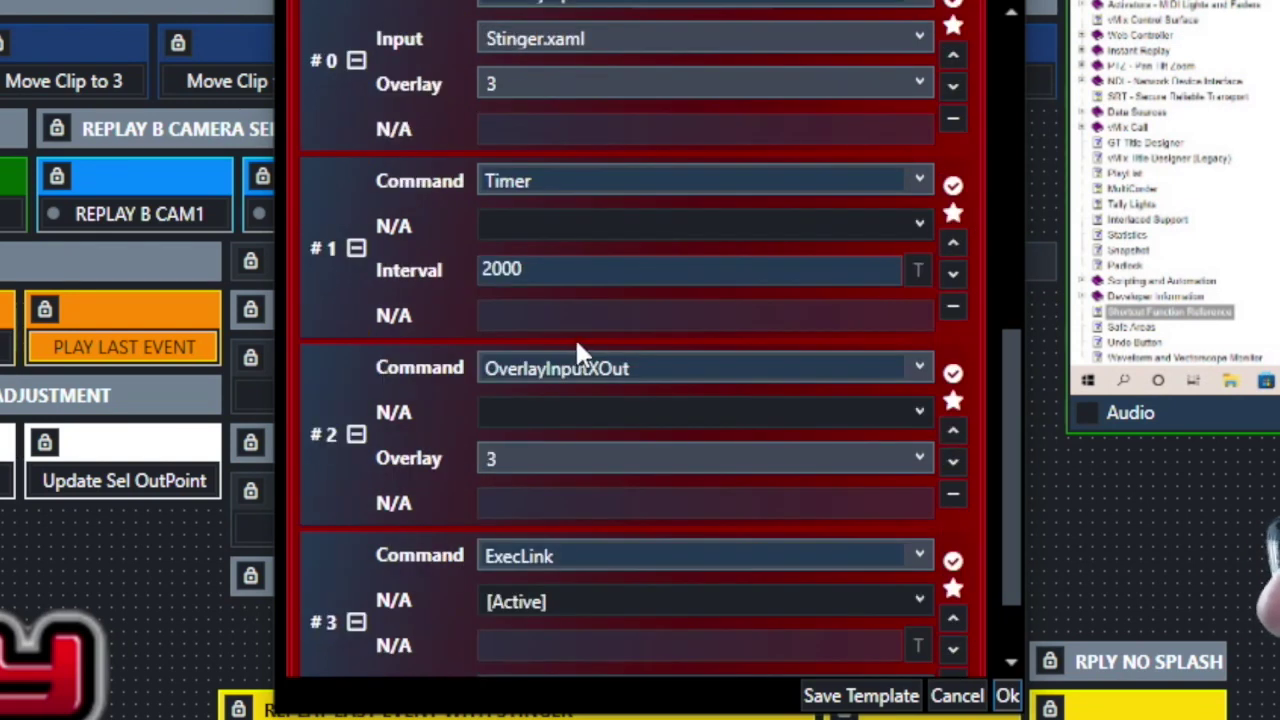
scroll(575, 337, "down", 1)
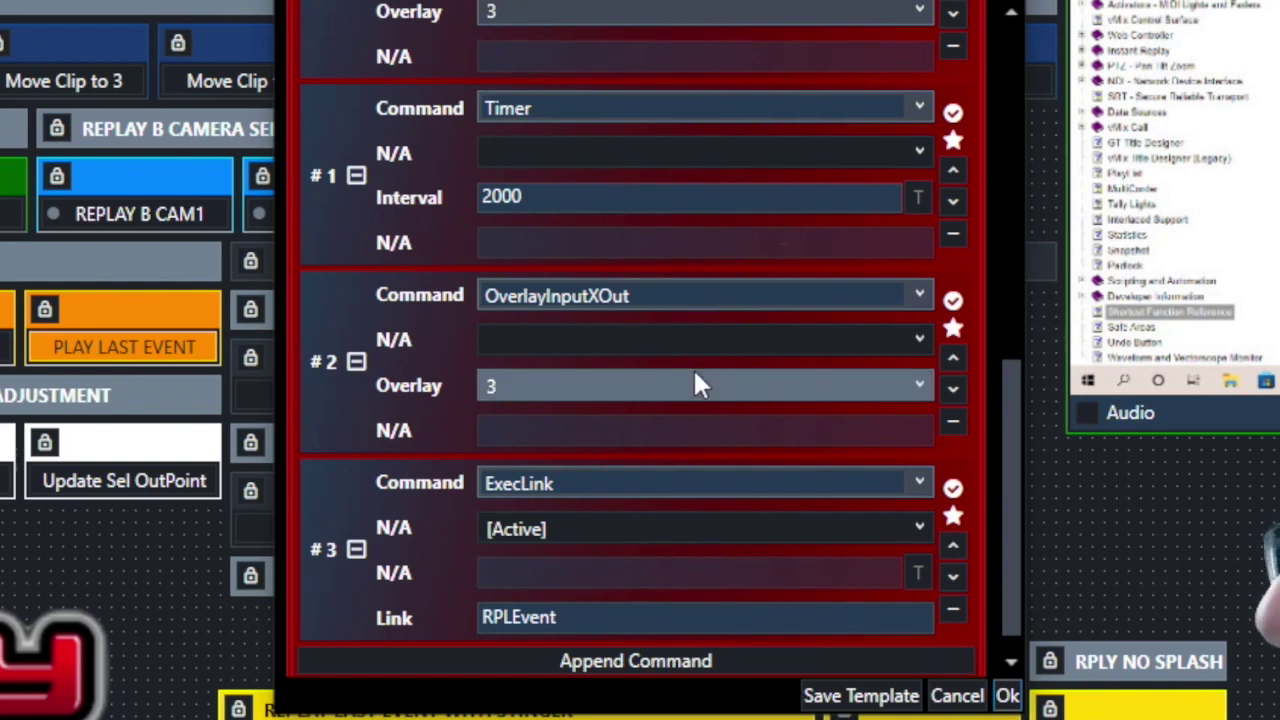
scroll(505, 412, "down", 1)
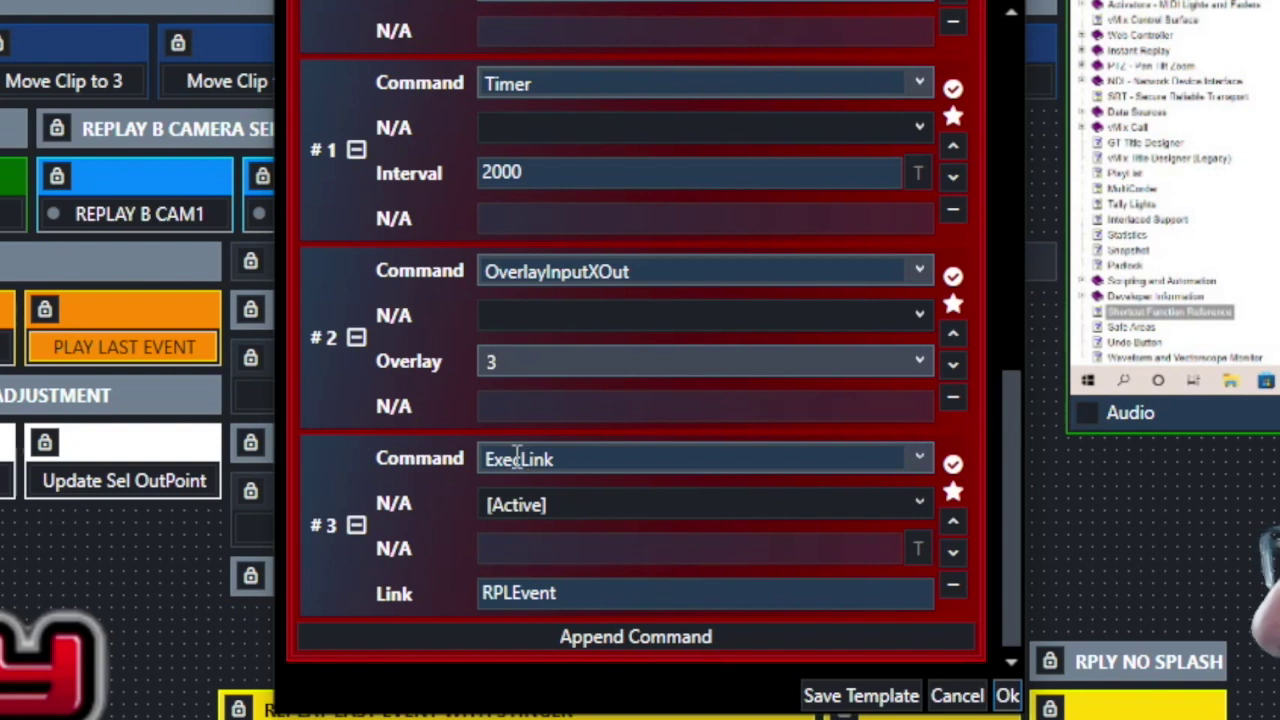
left_click(494, 592)
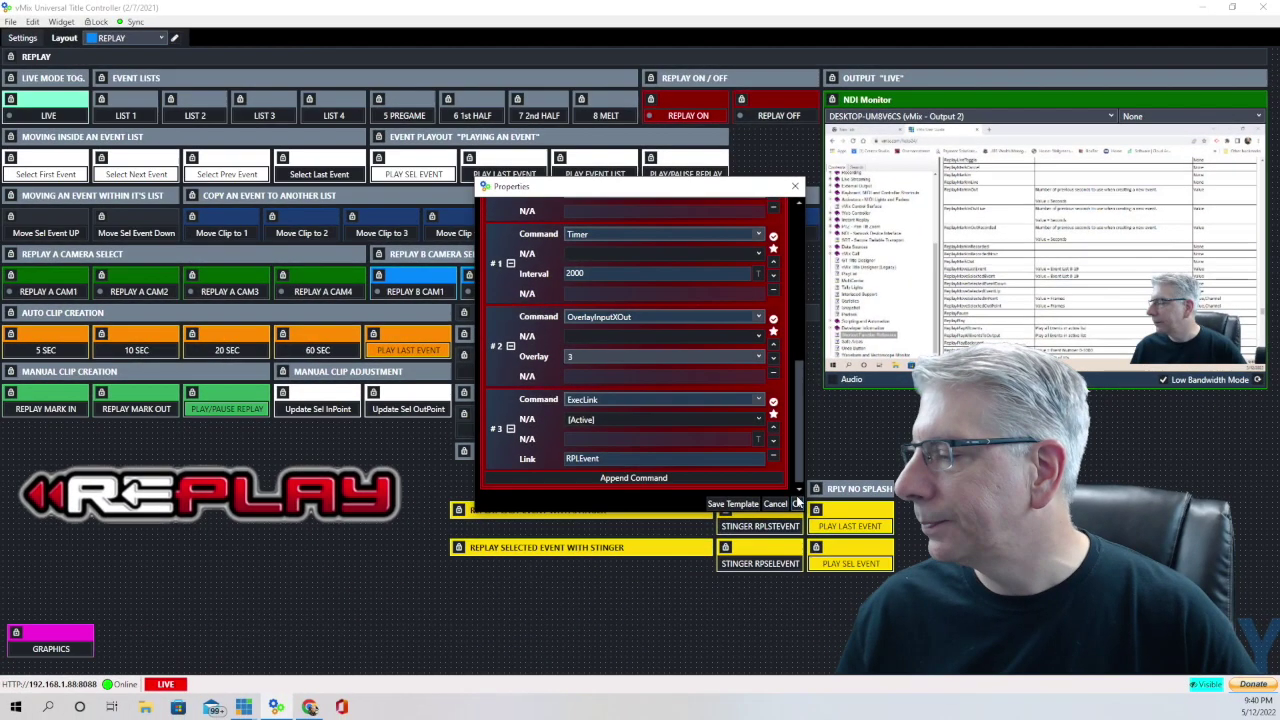
- Examine the STINGER RPSELEVENT button's script commands and its ExecLink link name, and close the properties
scroll(640, 380, "up", 5)
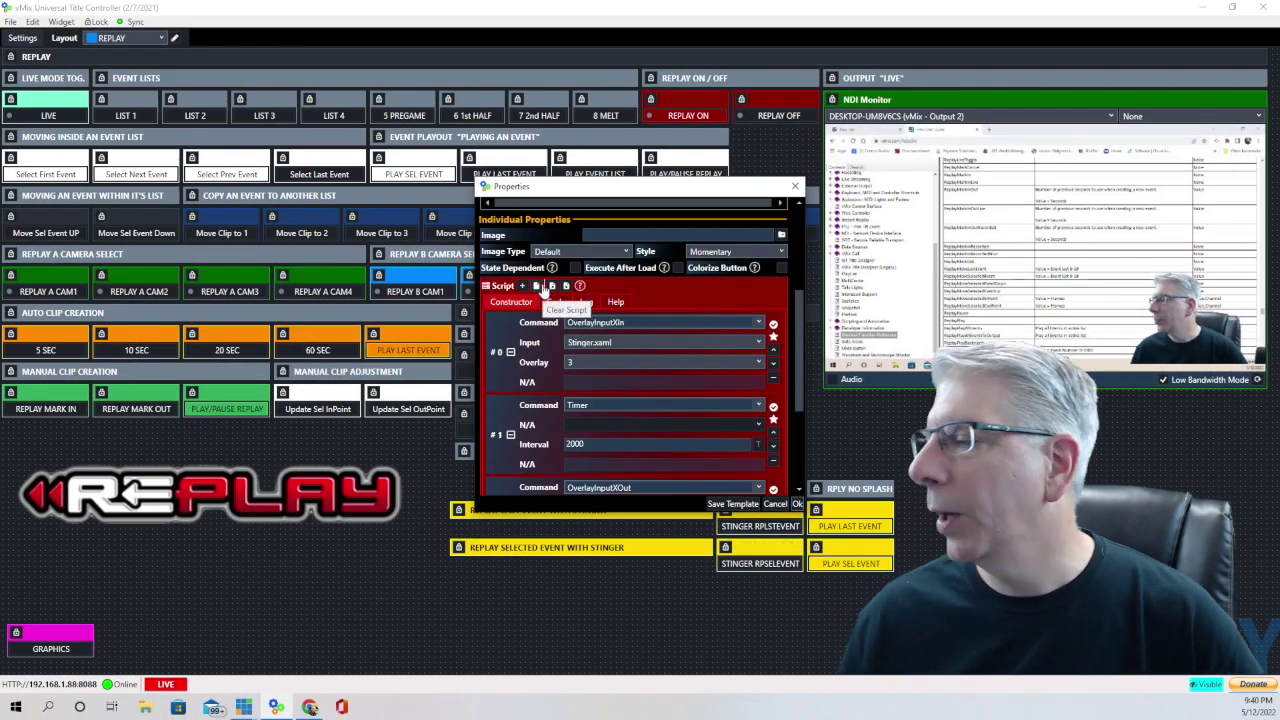
scroll(640, 380, "down", 1)
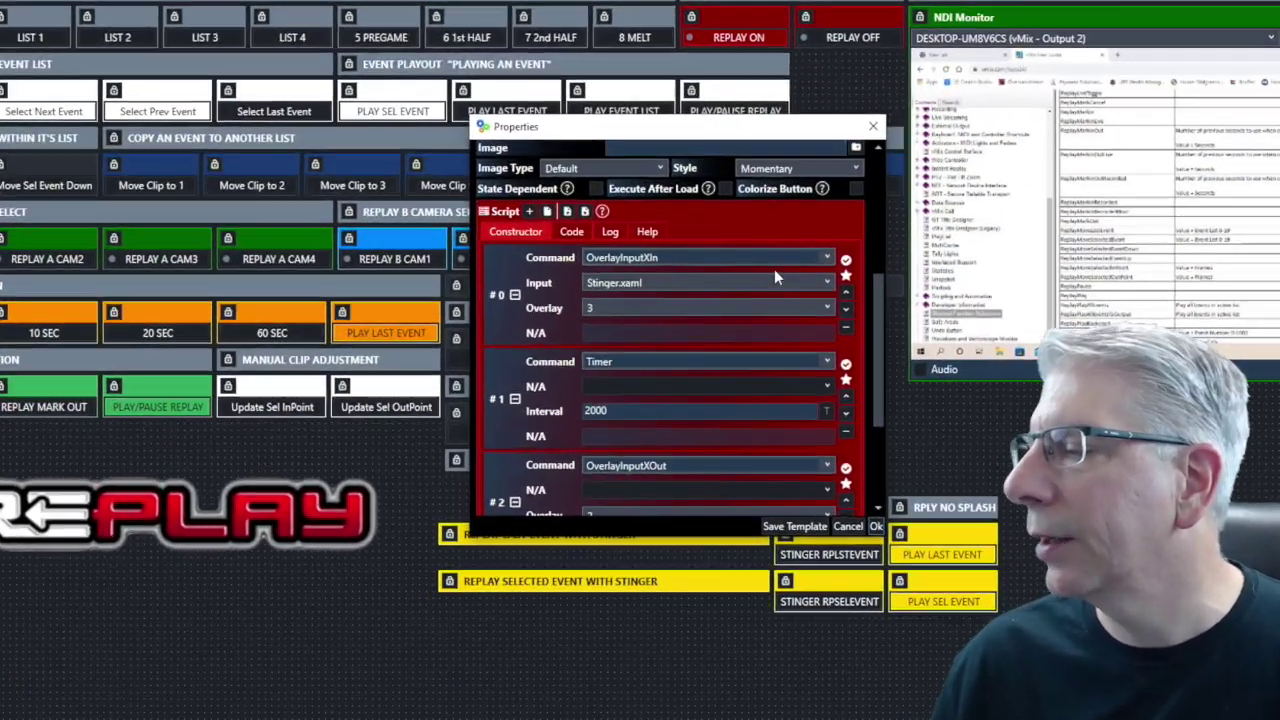
scroll(790, 285, "down", 4)
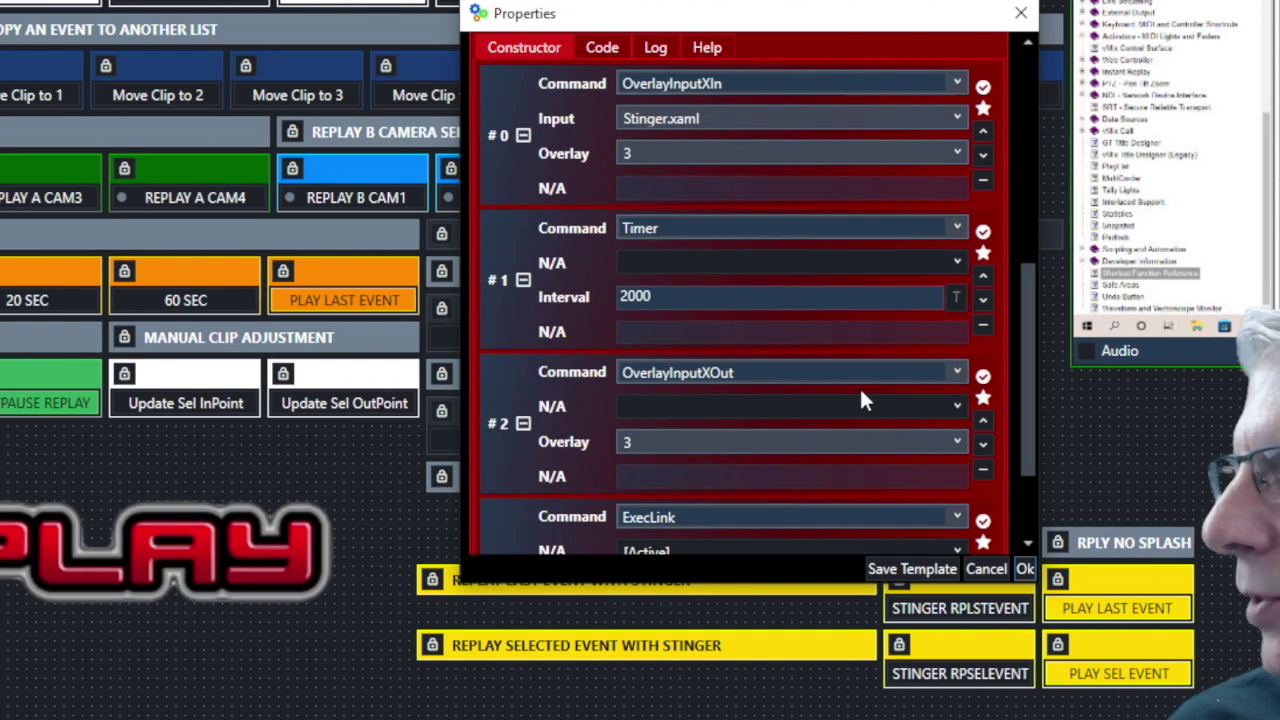
scroll(863, 400, "down", 3)
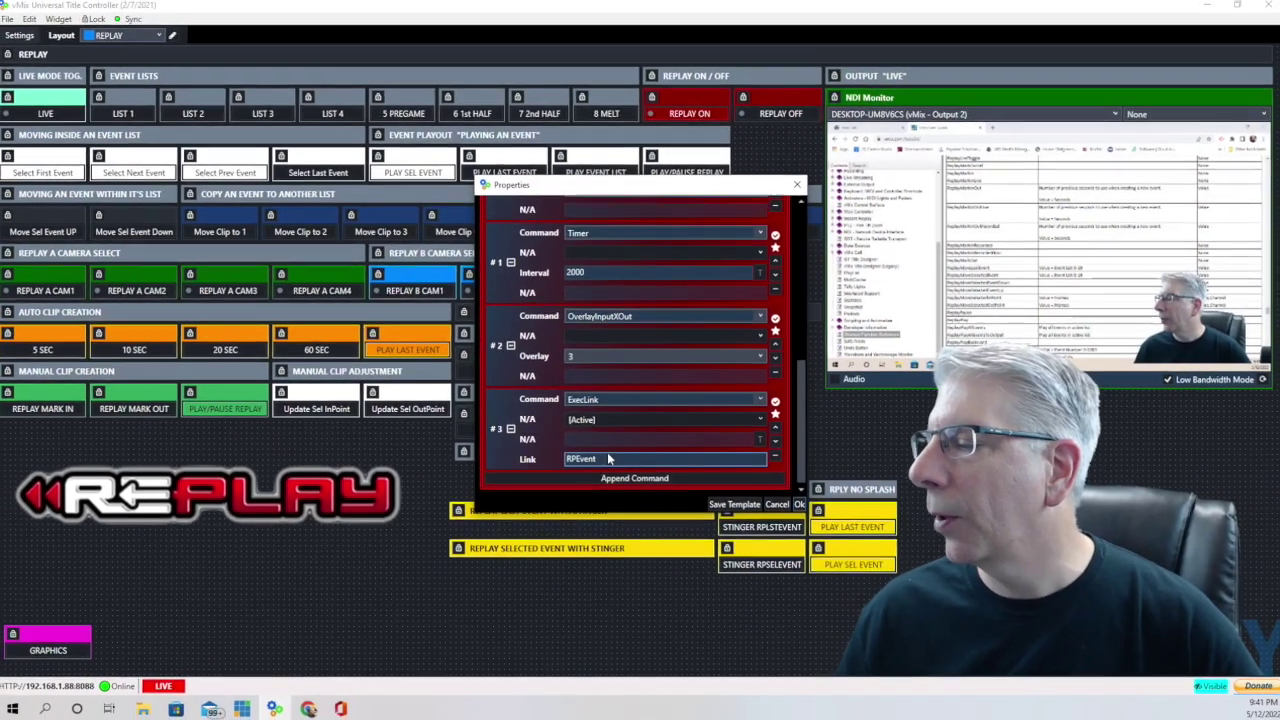
key("Return")
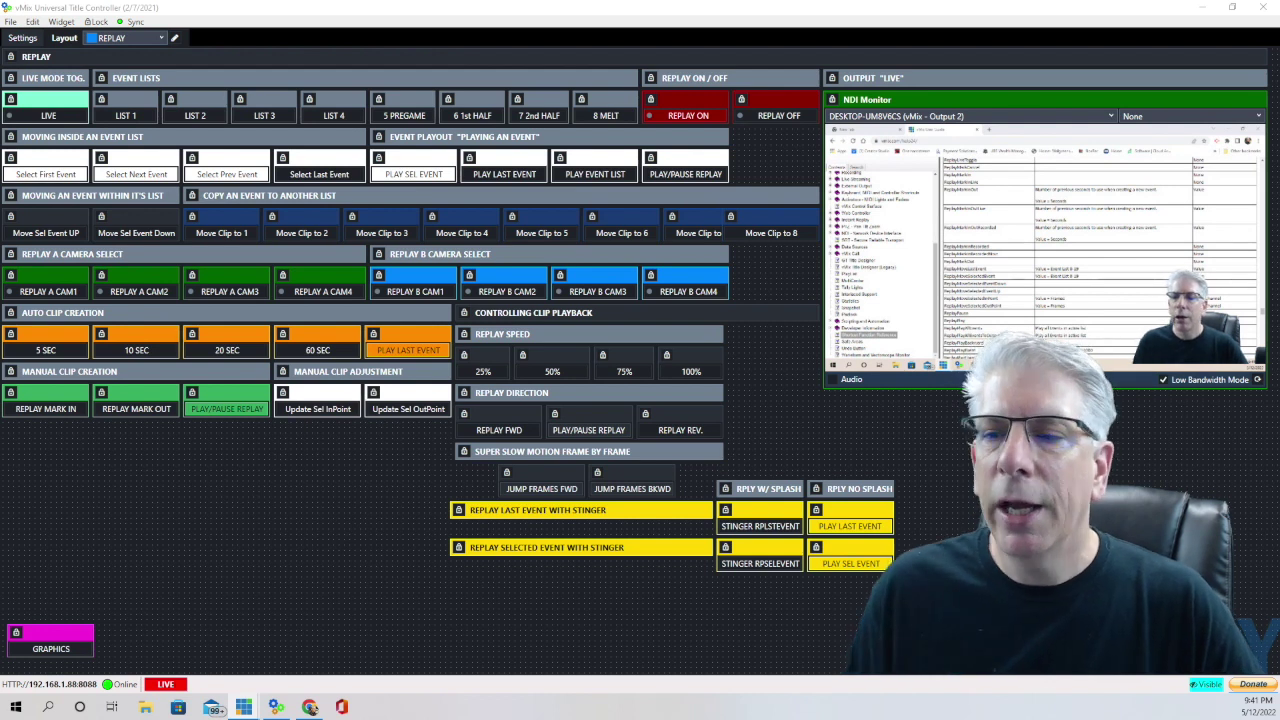
- Activate the GRAPHICS button on the REPLAY layout
left_click(60, 650)
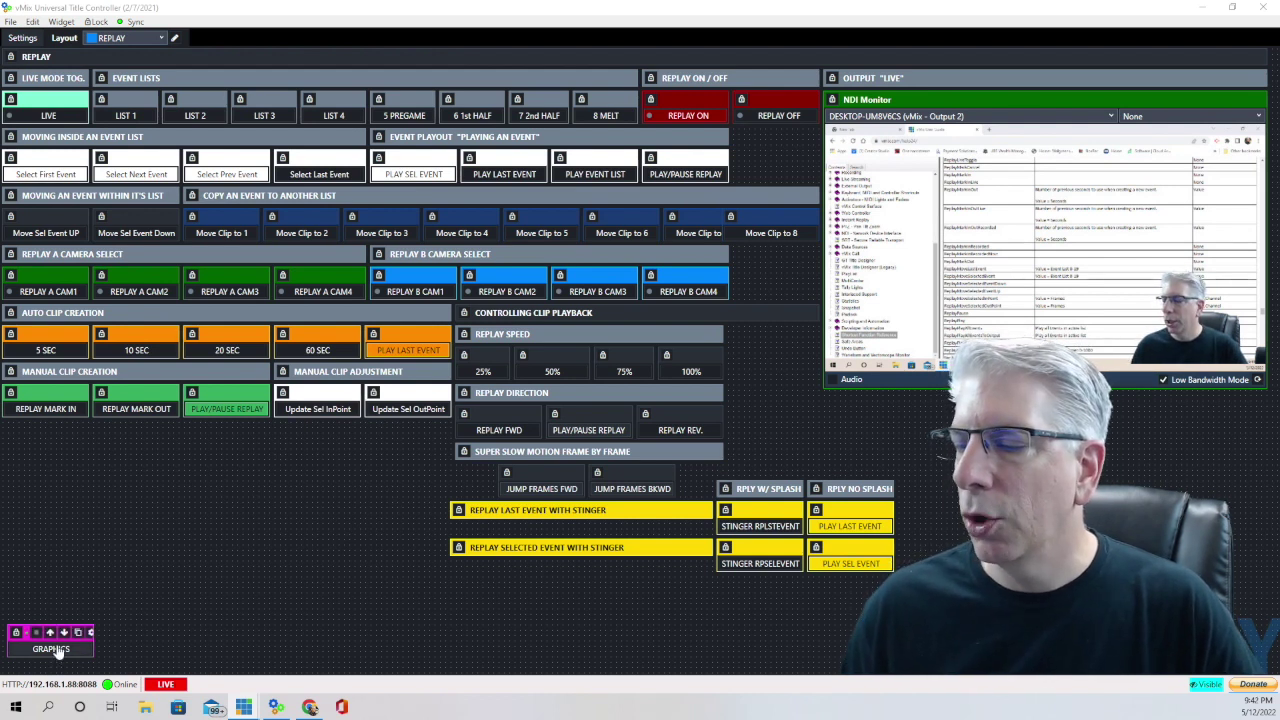